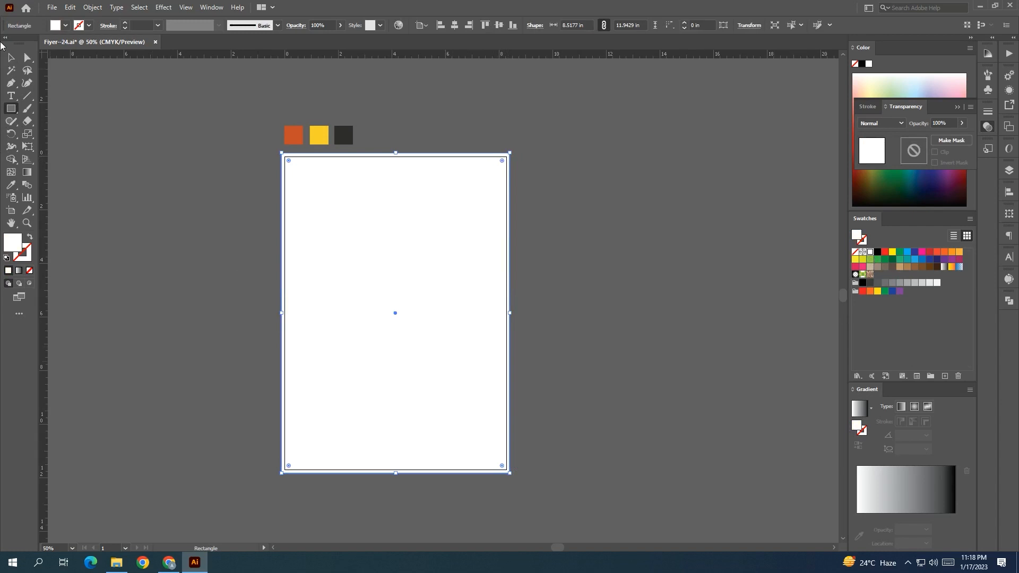
Step: Draw a white circle about 2.86 in wide on the artboard with the Ellipse tool
key("ctrl+2")
left_click(16, 109)
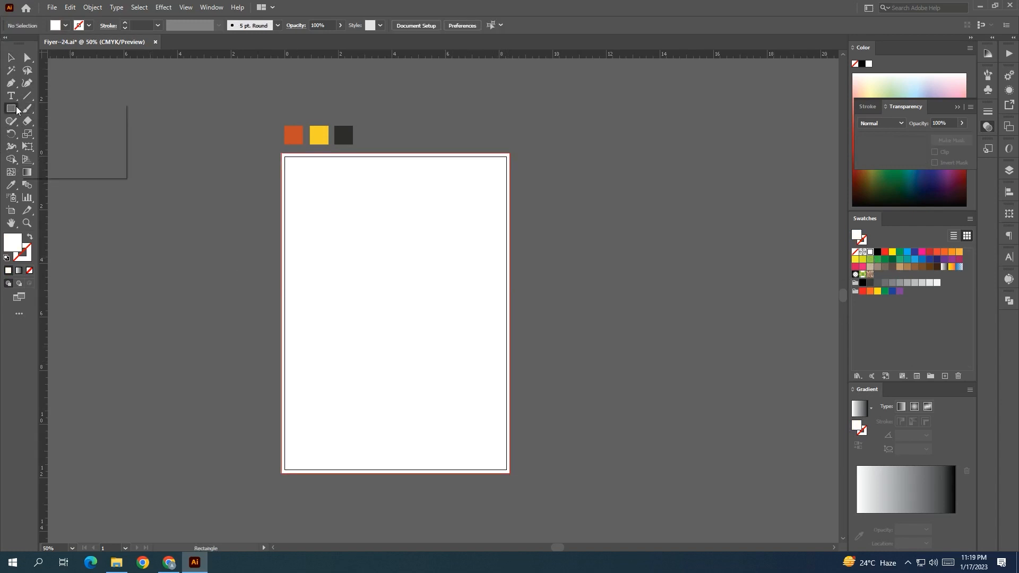
left_click(77, 134)
left_click_drag(317, 300, 359, 340)
Step: Centre the circle vertically on the artboard and align it to the artboard's left edge
left_click(11, 58)
left_click(455, 26)
left_click(498, 26)
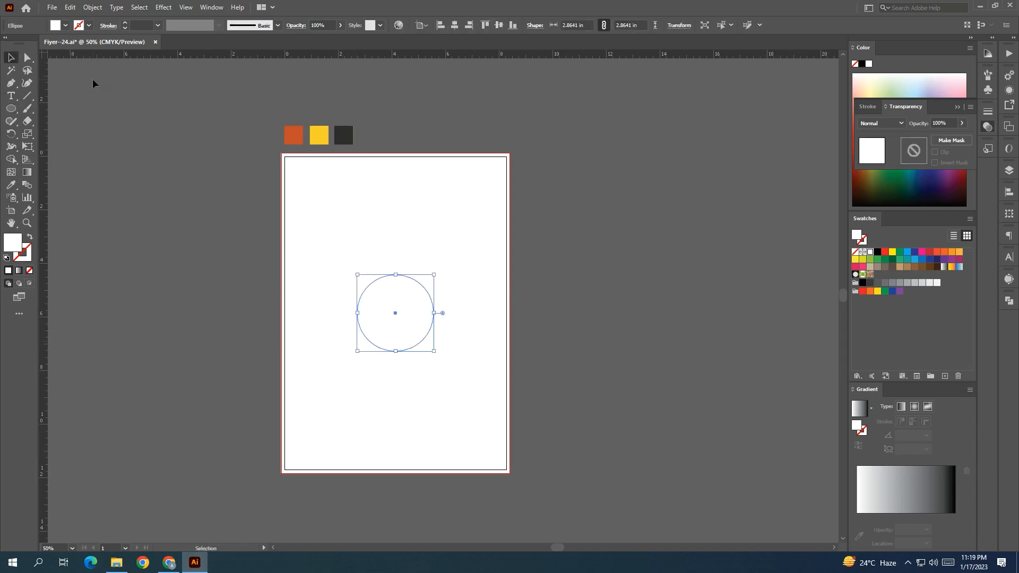
left_click(440, 26)
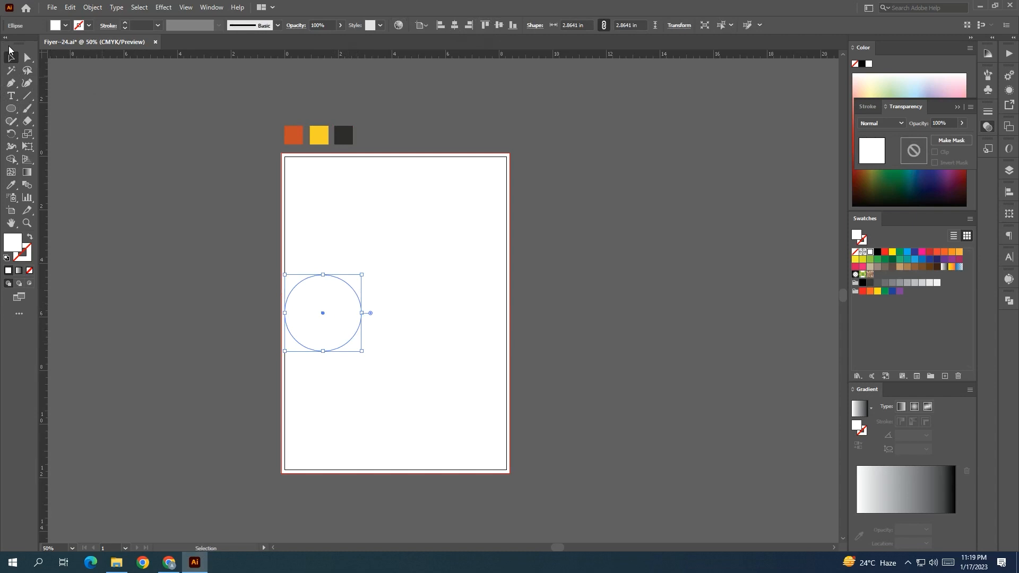
Step: Enlarge the circle to about 3.5 in and make an overlapping copy slightly to its right, filled with the yellow sample colour
left_click_drag(361, 312, 375, 316)
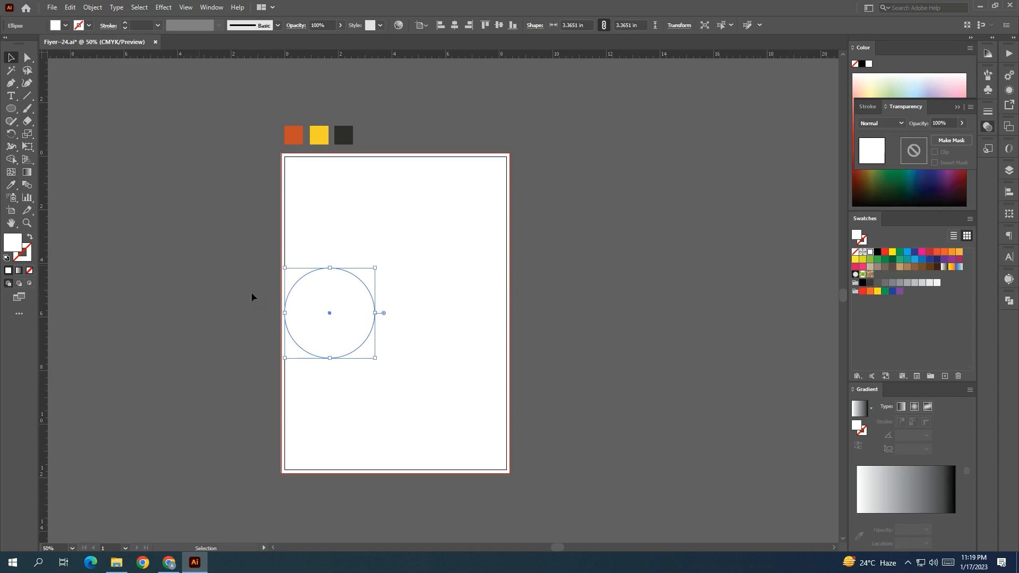
mouse_move(375, 313)
left_mouse_down()
mouse_move(360, 315)
mouse_move(371, 317)
left_mouse_up()
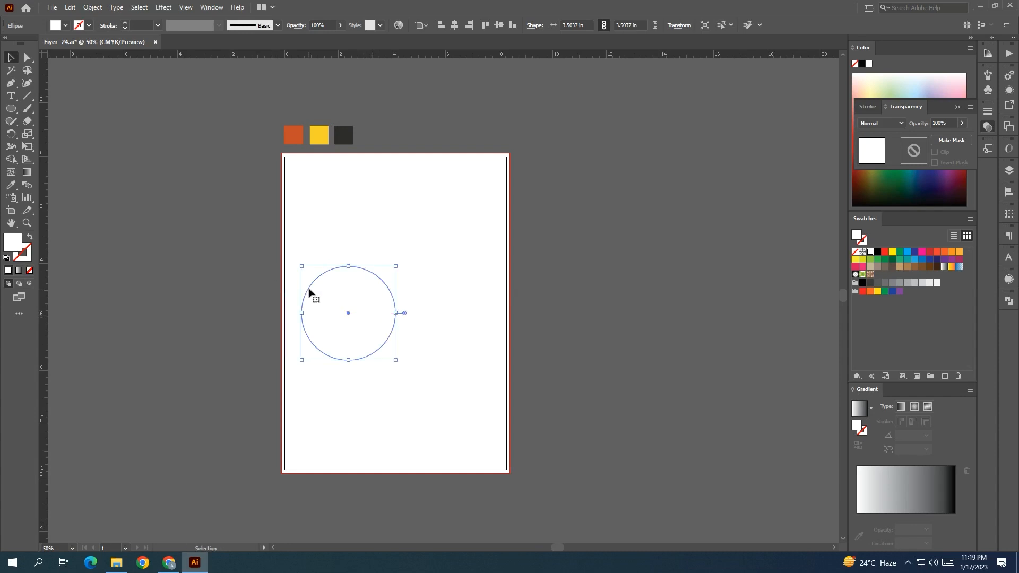
left_click(10, 184)
left_click(326, 130)
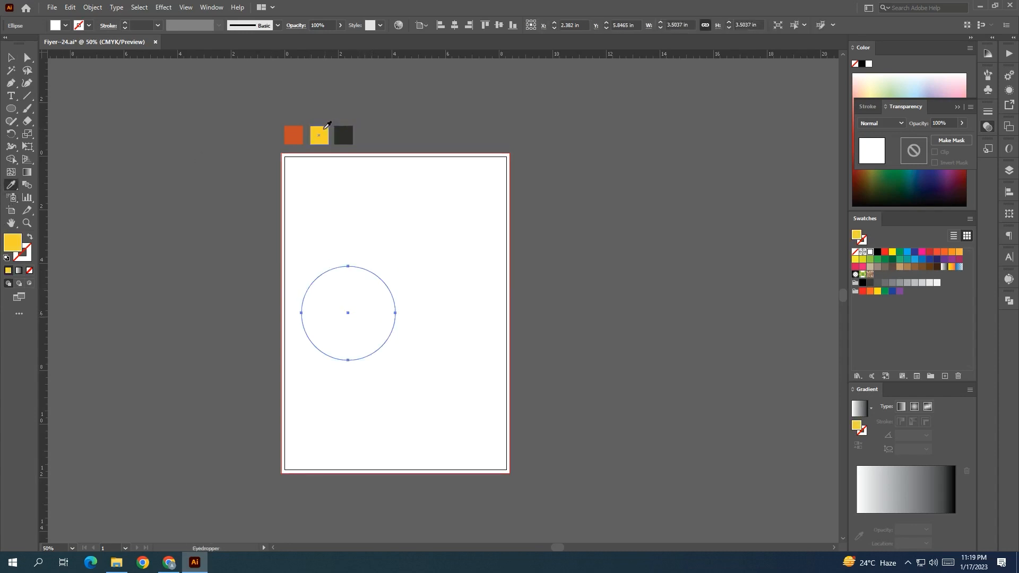
Step: Shrink the yellow circle proportionally to about 2.74 in and centre it on the artboard
key("v")
left_click(308, 269)
left_click(309, 277)
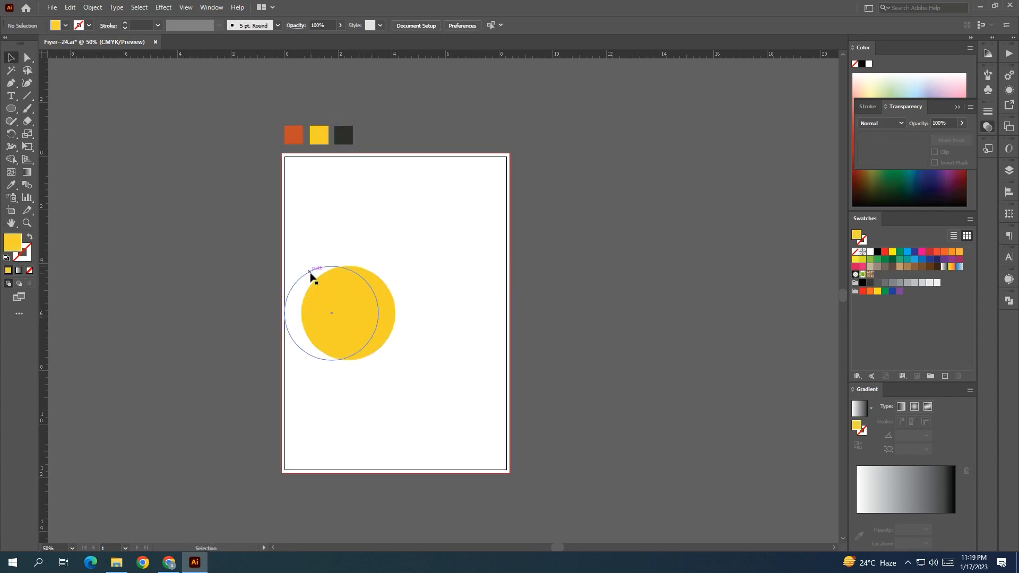
left_click_drag(366, 276, 347, 301)
key("ctrl+z")
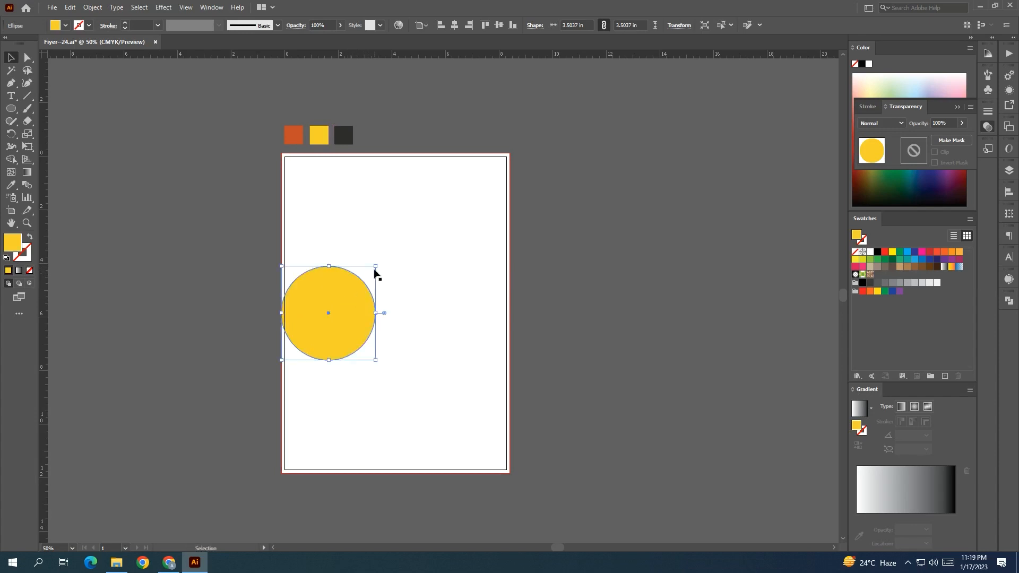
left_click_drag(376, 264, 366, 276)
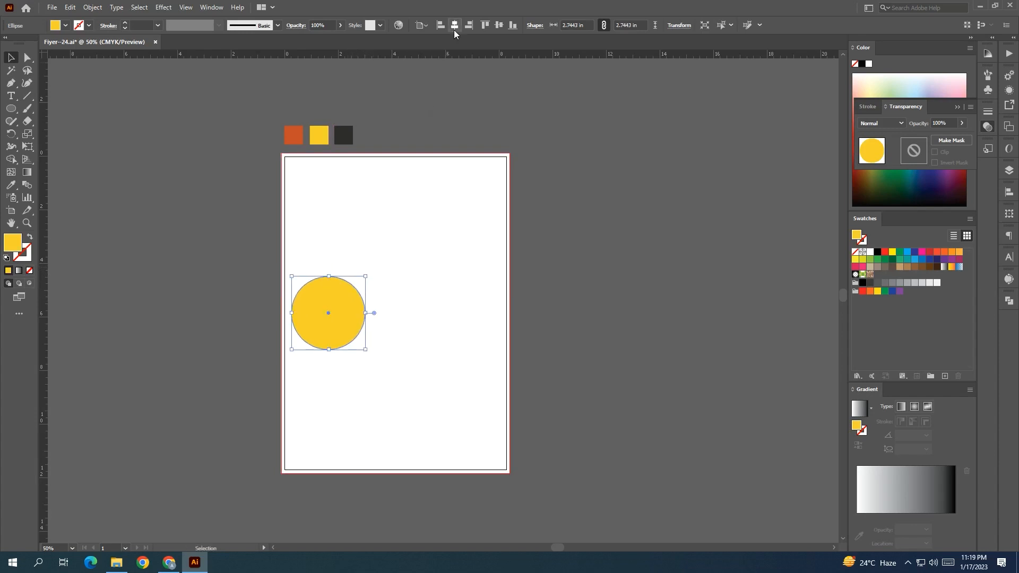
left_click(454, 27)
left_click(500, 29)
left_click(431, 113)
left_click_drag(418, 317, 342, 319)
left_click_drag(366, 265, 326, 318)
key("ctrl+z")
key("ctrl+z")
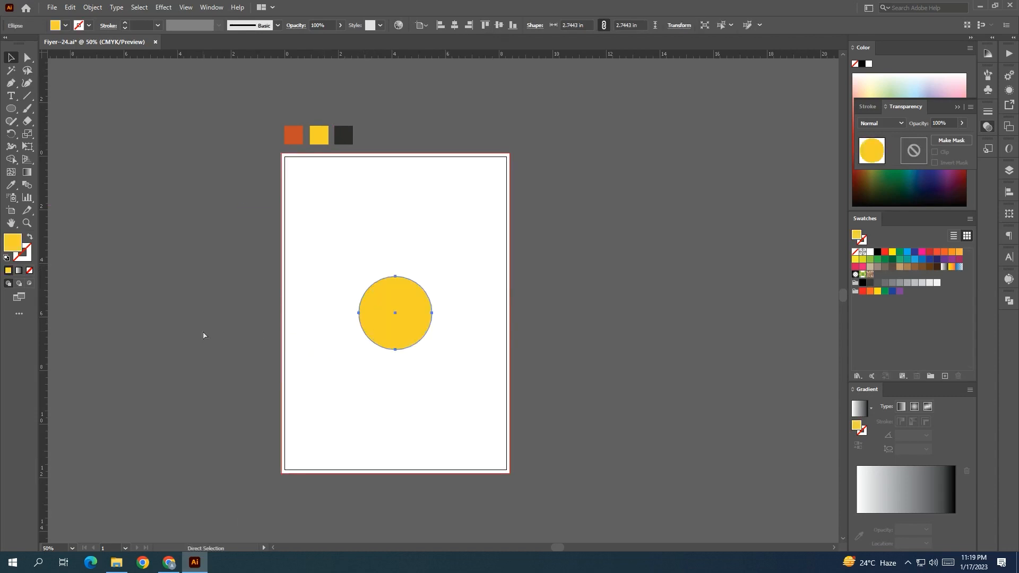
Step: Align the yellow circle's centre horizontally and vertically to the larger white circle, using the white circle as the key object
left_click(202, 328)
left_click(414, 321)
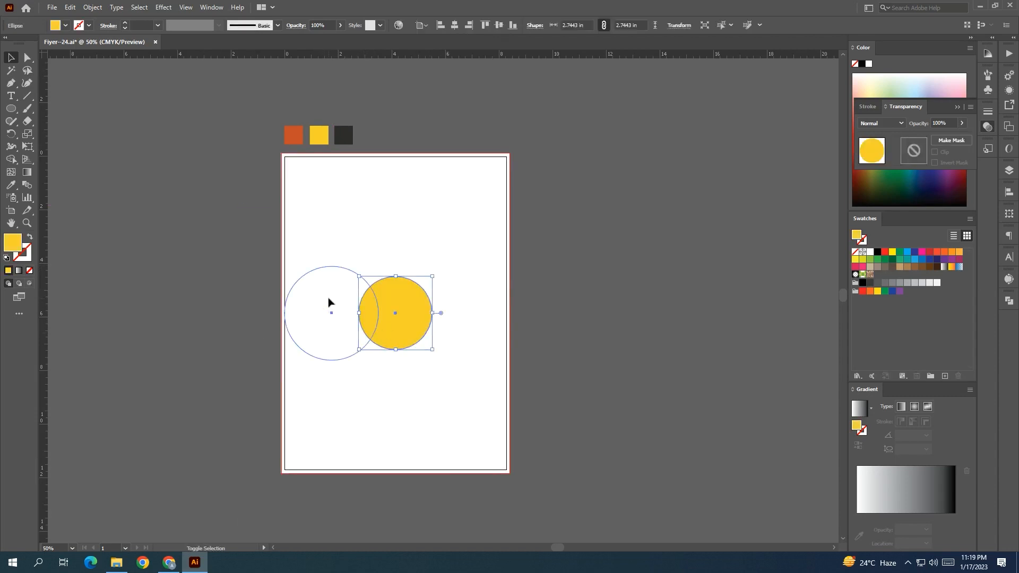
left_click(330, 299, "shift")
left_click(330, 301)
left_click(456, 25)
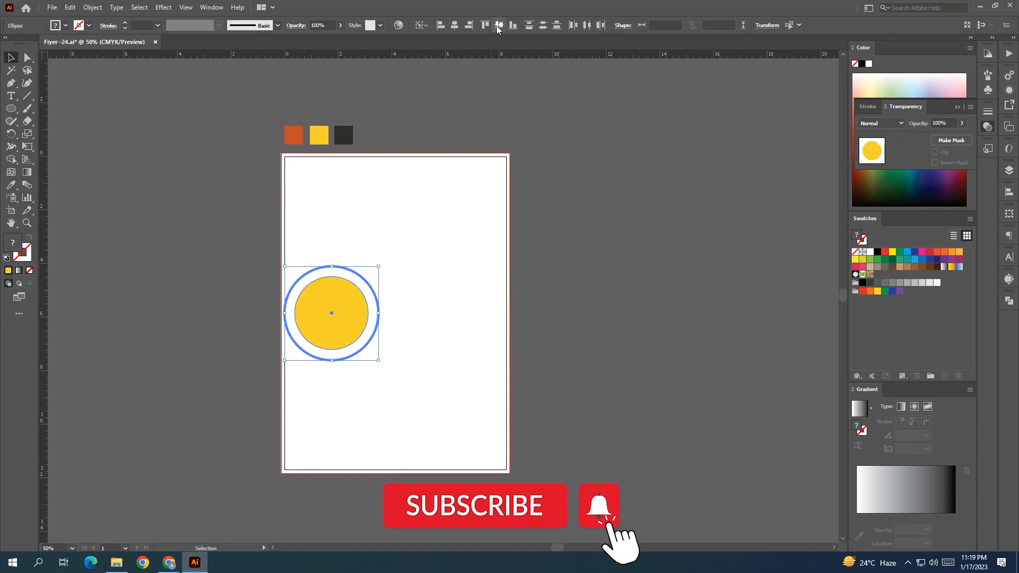
left_click(382, 311)
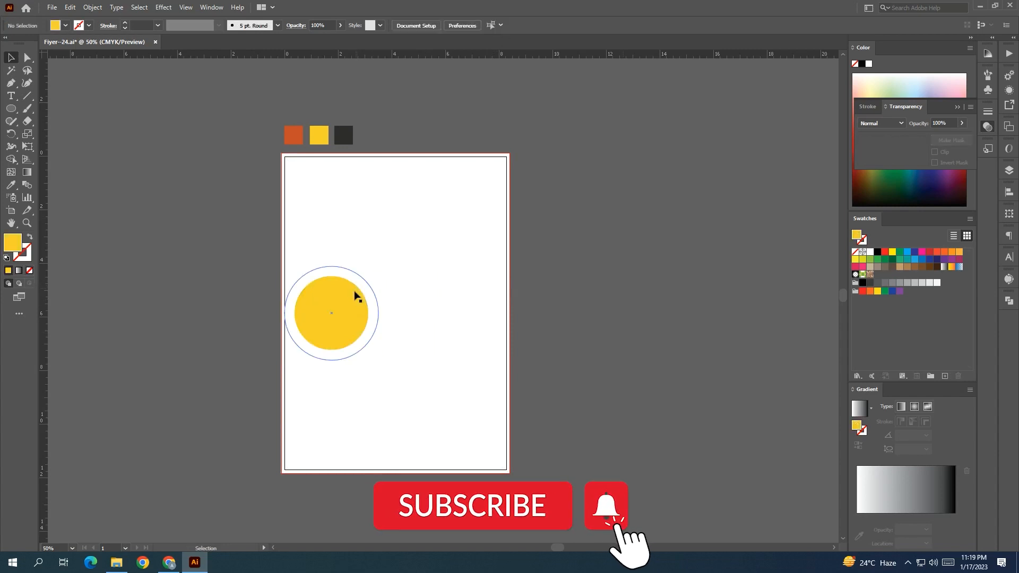
Step: Enlarge the yellow circle proportionally from its centre so only a narrow ring of the white circle surrounds it
left_click(359, 295)
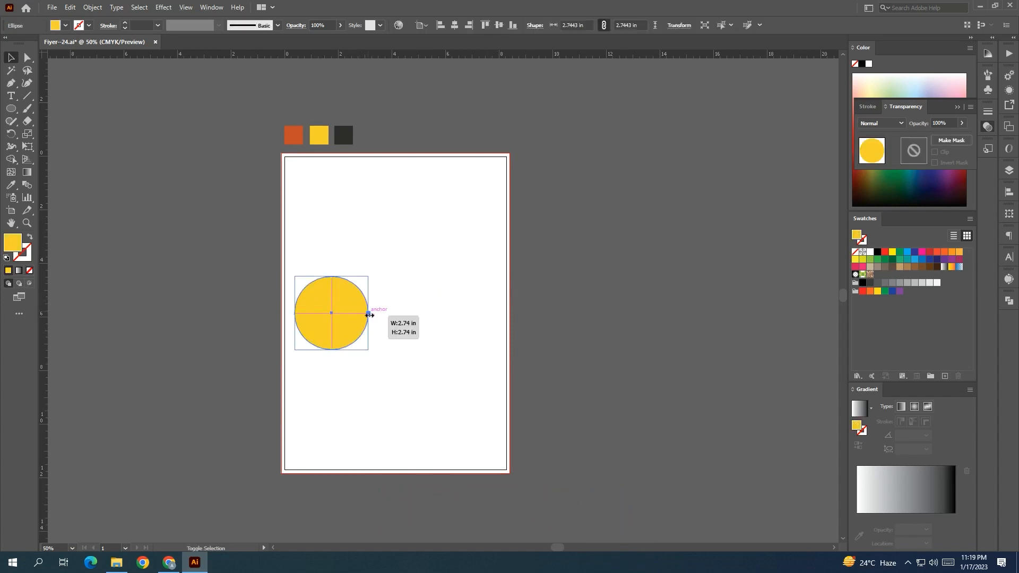
left_click_drag(370, 315, 370, 313)
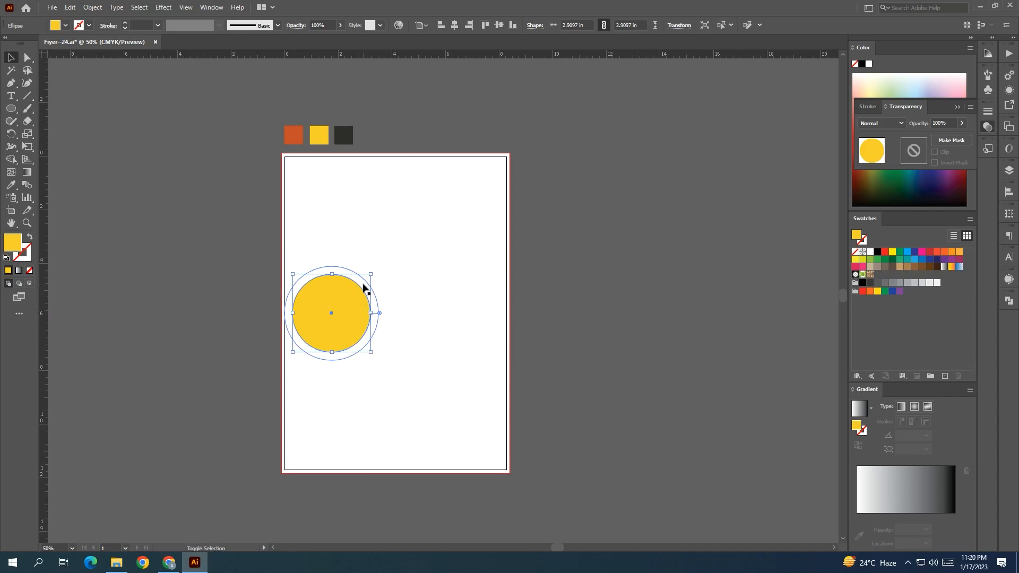
scroll(370, 314, "up", 2)
left_click_drag(370, 311, 375, 312)
left_click(548, 341)
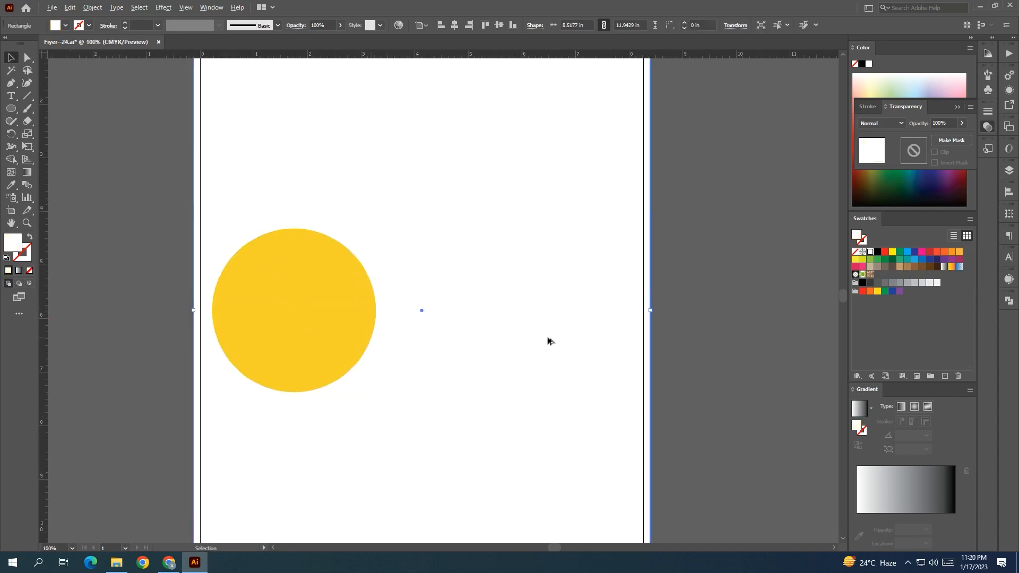
scroll(548, 341, "down", 1)
Step: Fill the larger outer circle with the dark grey sample colour
left_click(355, 318)
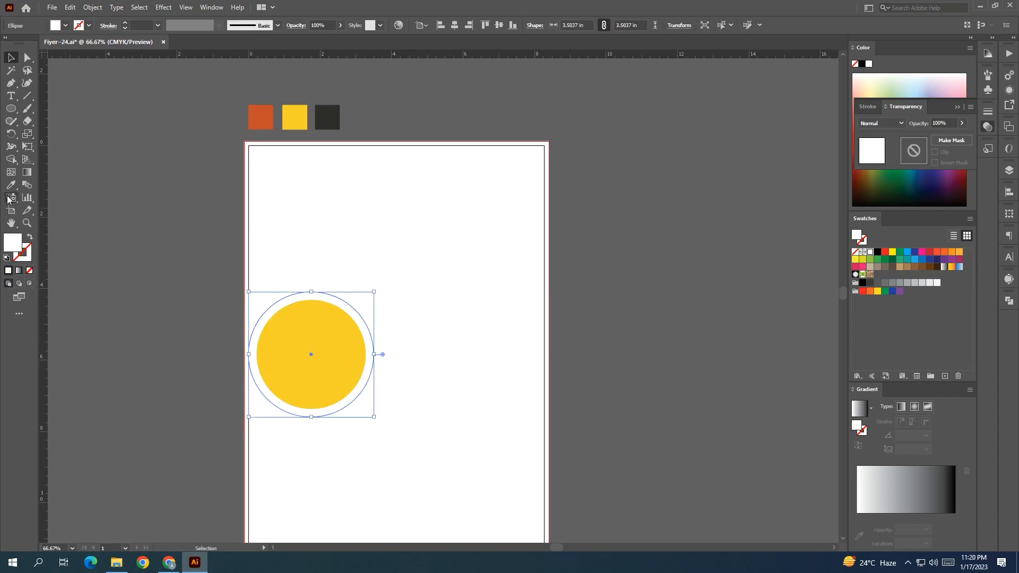
left_click(11, 185)
left_click(323, 113)
left_click(11, 57)
left_click(175, 197)
Step: Lock the white background rectangle so it cannot be selected
left_click_drag(274, 266, 290, 231)
left_click(290, 231)
left_click(92, 7)
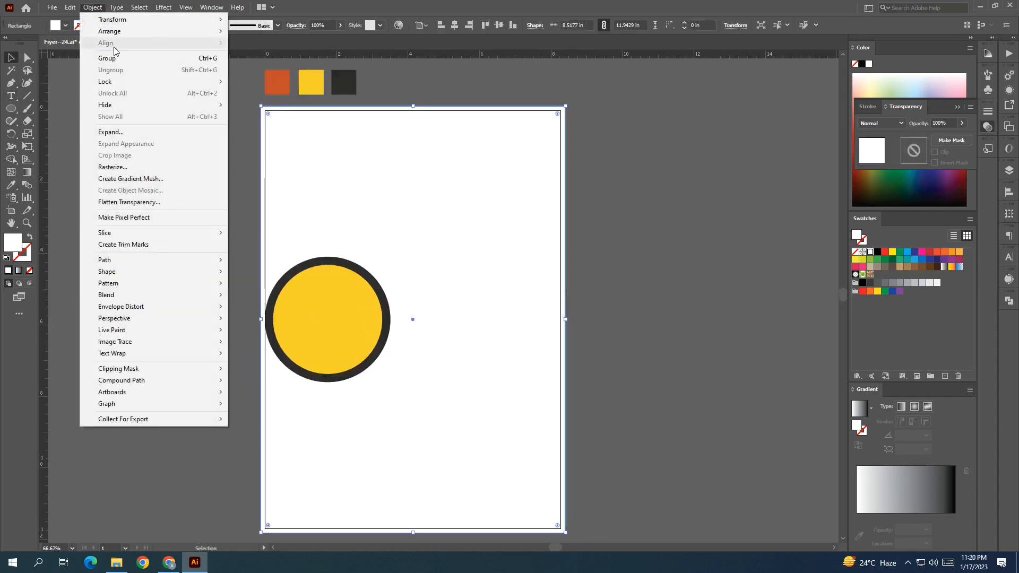
mouse_move(157, 84)
left_click(237, 83)
left_click_drag(190, 191, 161, 191)
left_click_drag(389, 211, 554, 244)
left_click_drag(481, 230, 417, 213)
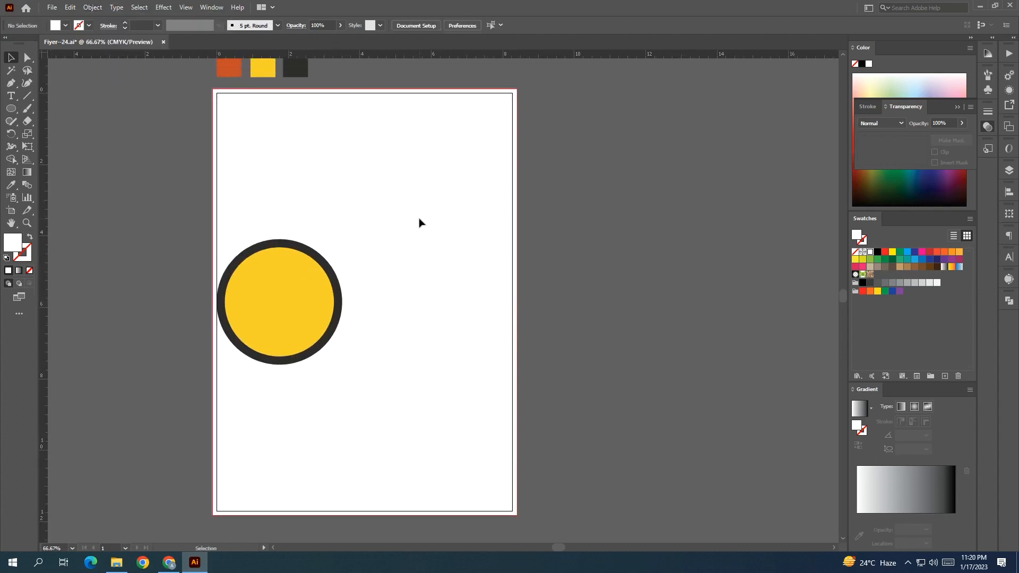
Step: Draw a narrow triangular ray with the Pen tool from the dark circle's top edge diagonally up to the artboard's top edge
left_click(10, 83)
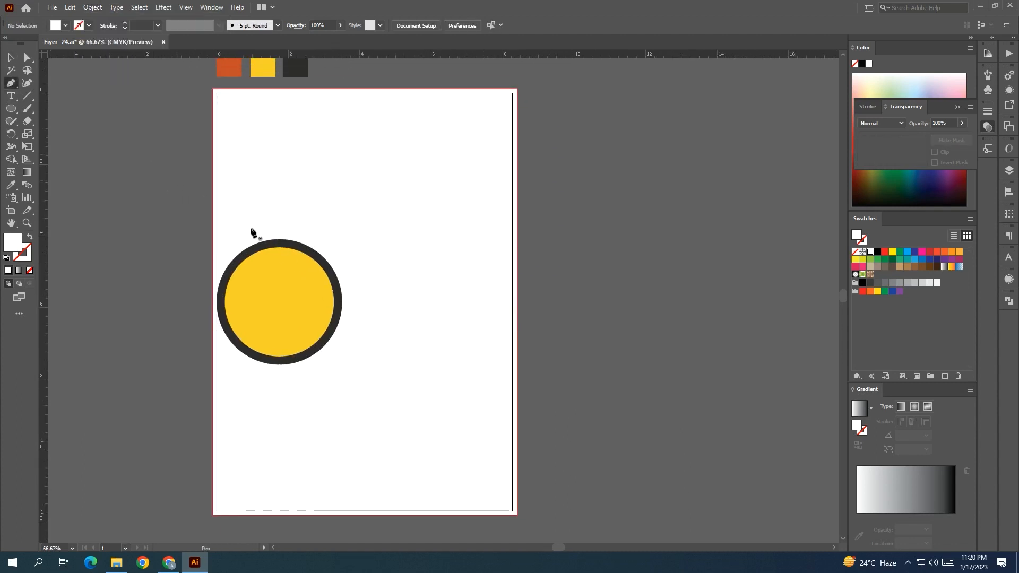
left_click(282, 240)
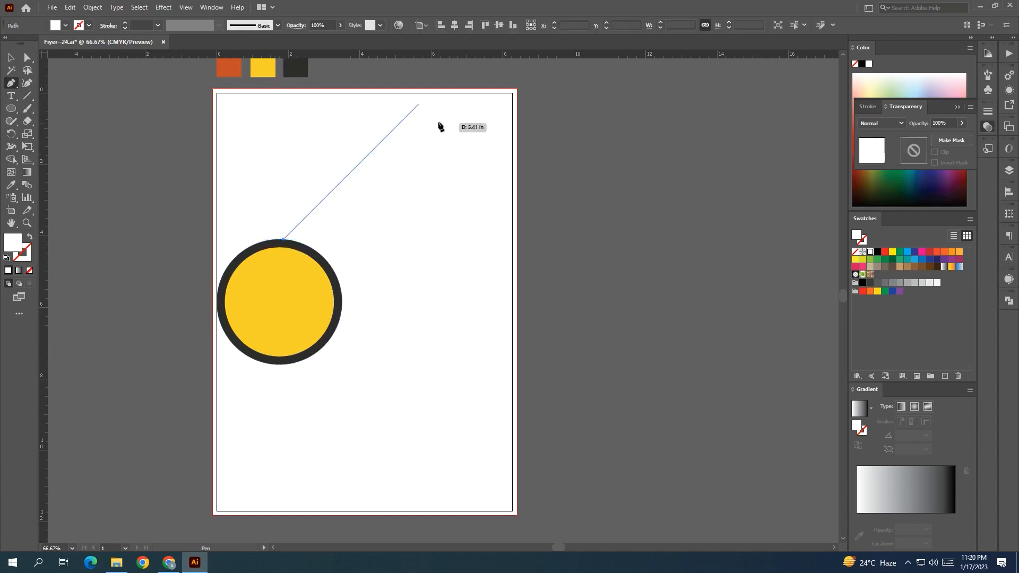
left_click(434, 89)
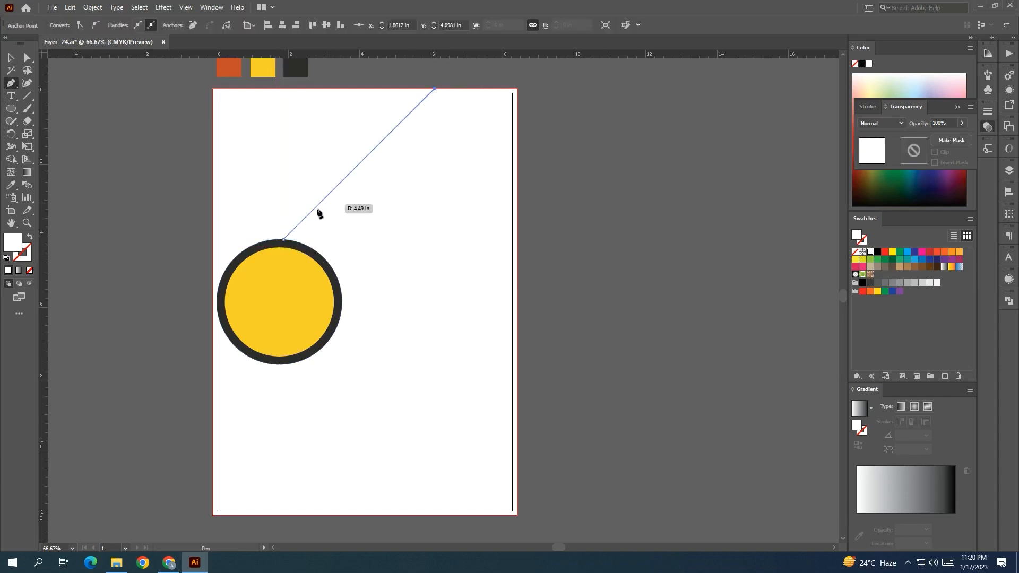
left_click(298, 244)
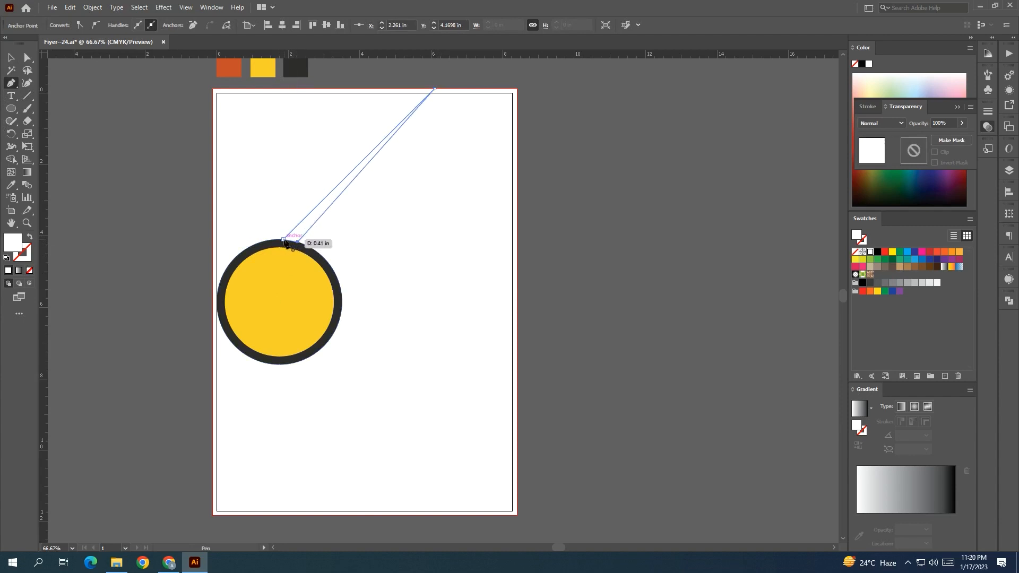
Step: Fill the long triangular ray with the yellow sample colour
left_click(11, 184)
left_click(265, 68)
left_click(11, 57)
left_click_drag(188, 232, 150, 255)
left_click(245, 326)
right_click(245, 326)
left_click(382, 267)
left_click(376, 293)
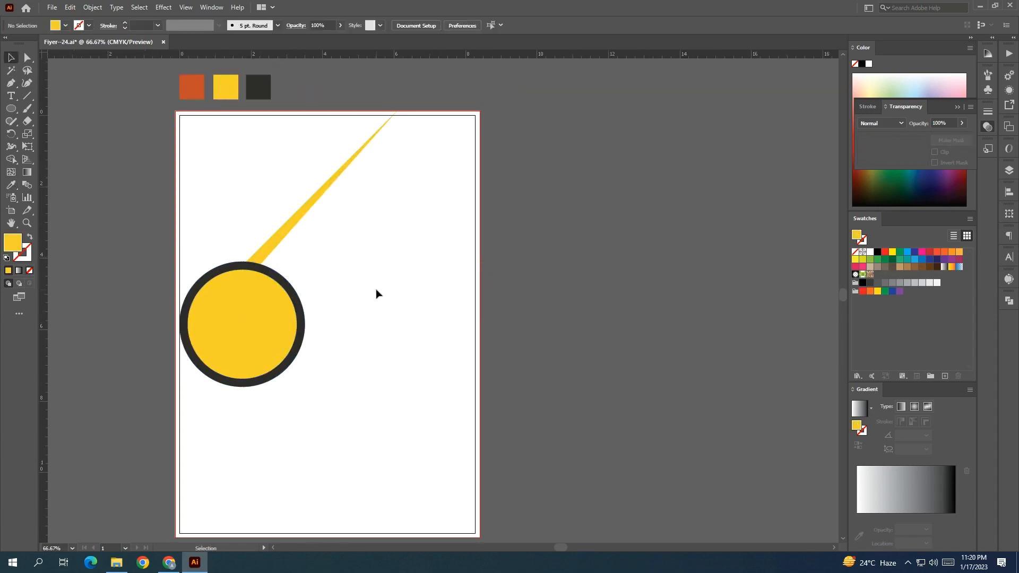
Step: Draw a second, shorter yellow triangular ray parallel to the first, starting at the dark circle's upper-right edge
left_click(11, 83)
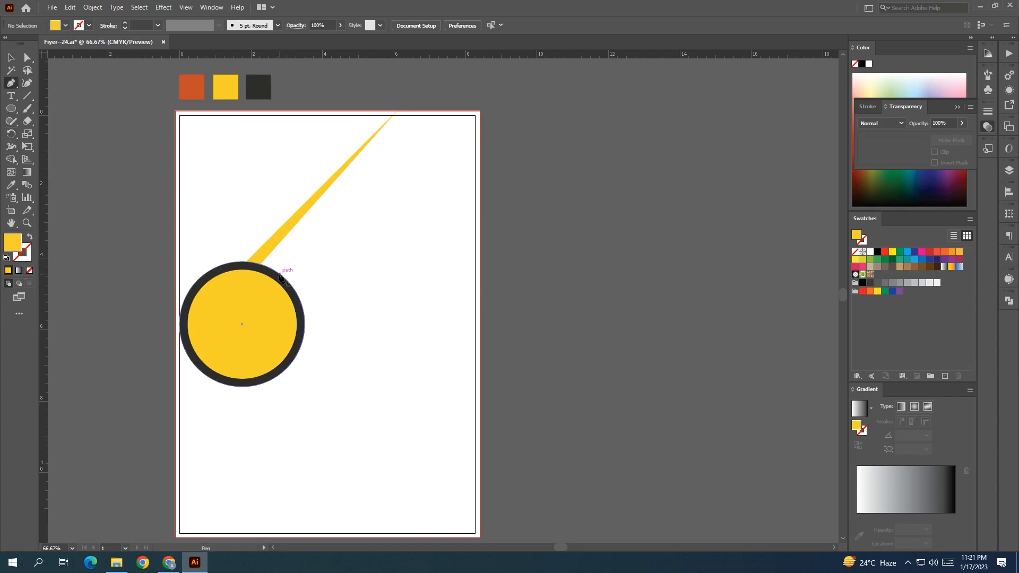
left_click(283, 276)
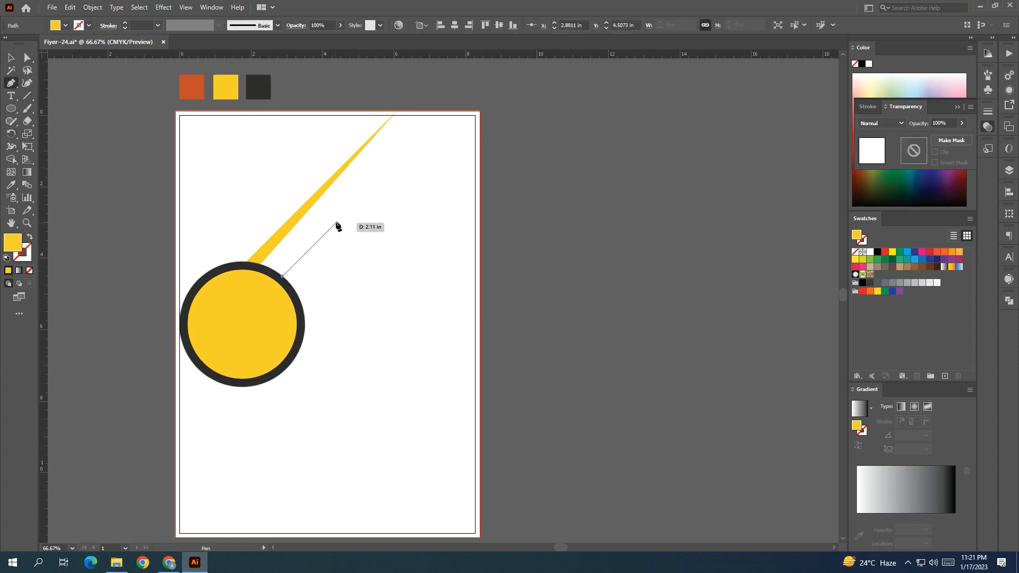
left_click(347, 212)
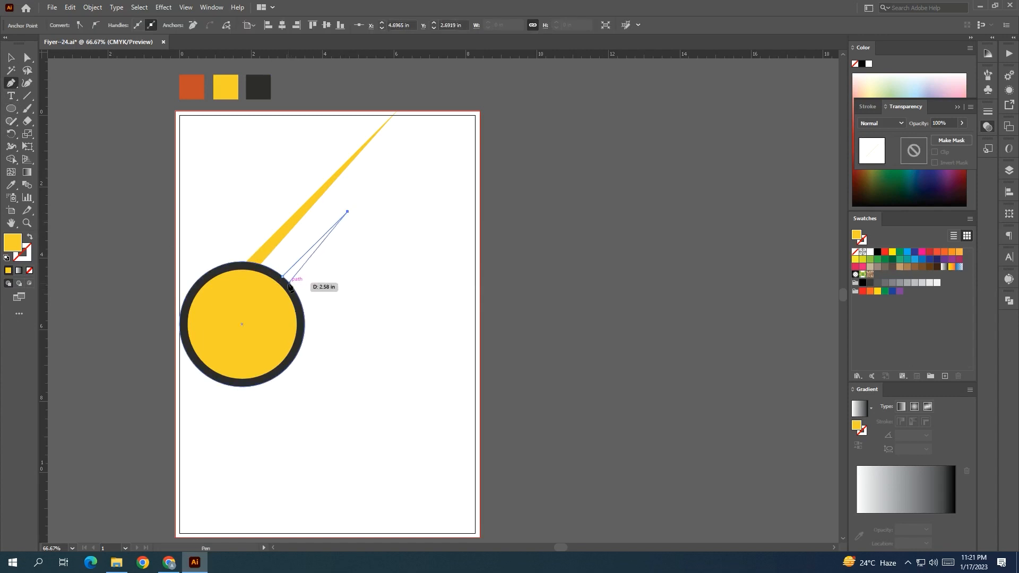
left_click(289, 284)
left_click(283, 276)
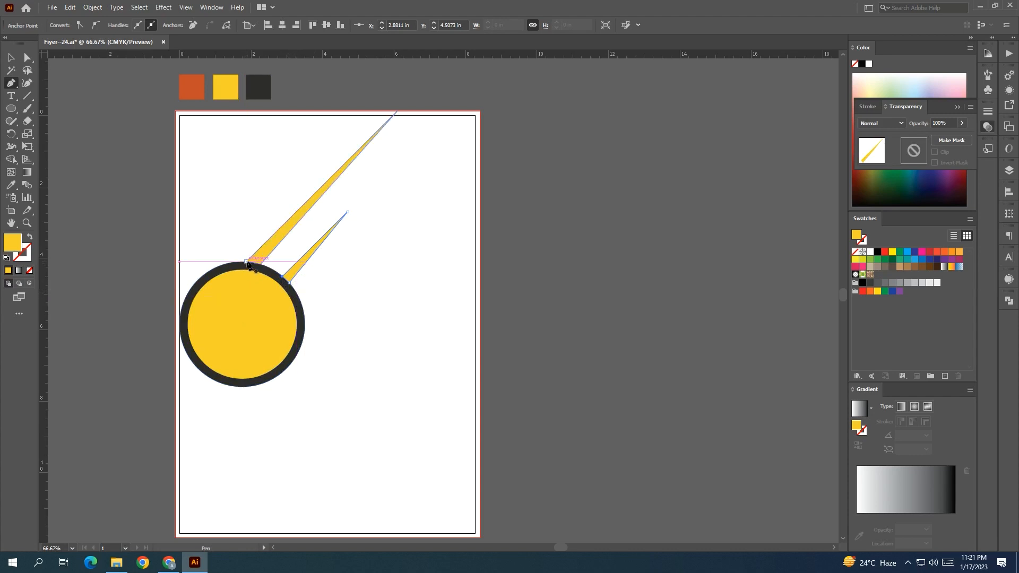
Step: Draw a wide yellow diagonal band with the Pen tool from the dark circle's upper-right edge to the artboard's top-right corner, covering both rays
left_click(246, 261)
left_click(397, 111)
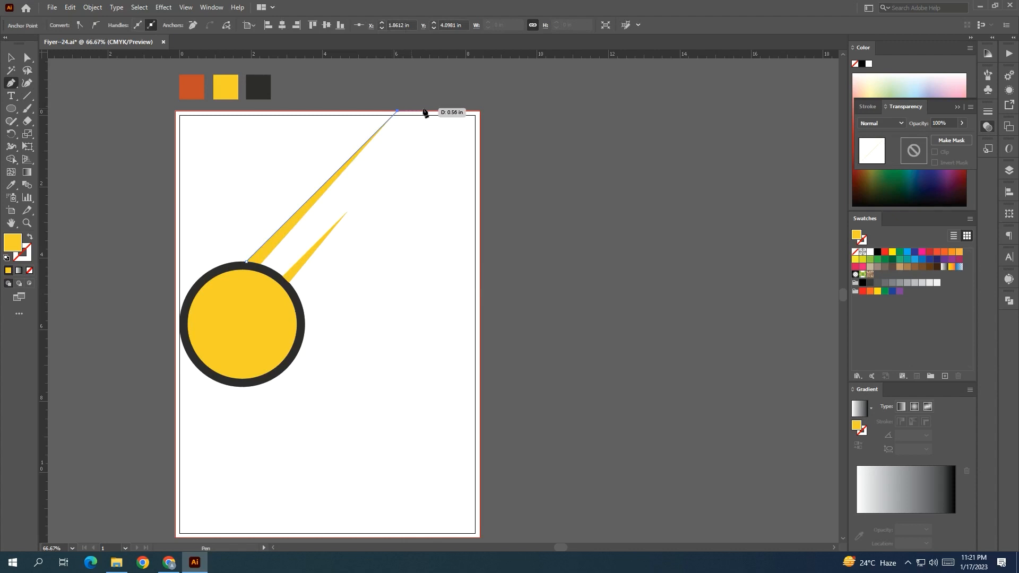
left_click(461, 112)
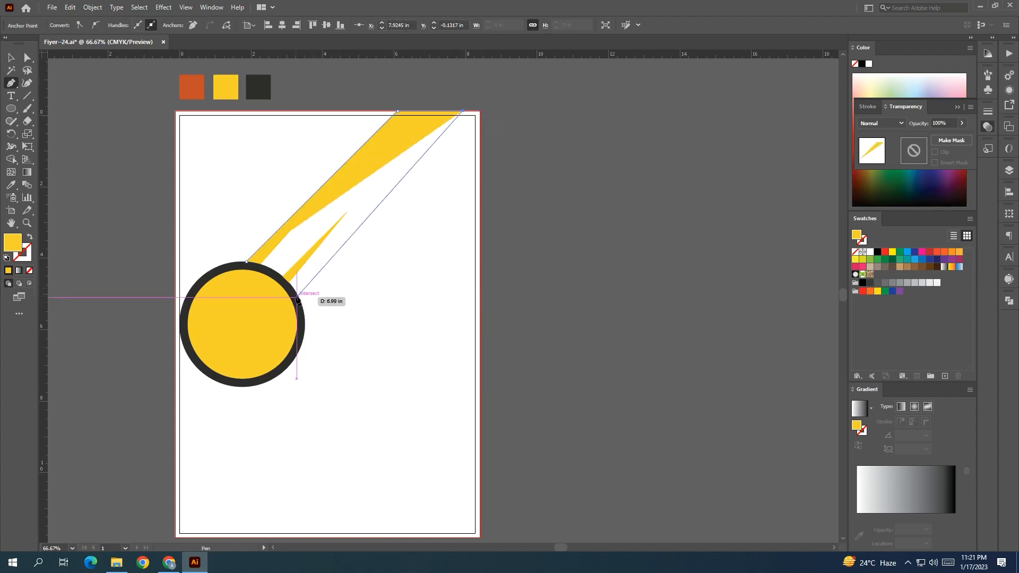
key("ctrl+z")
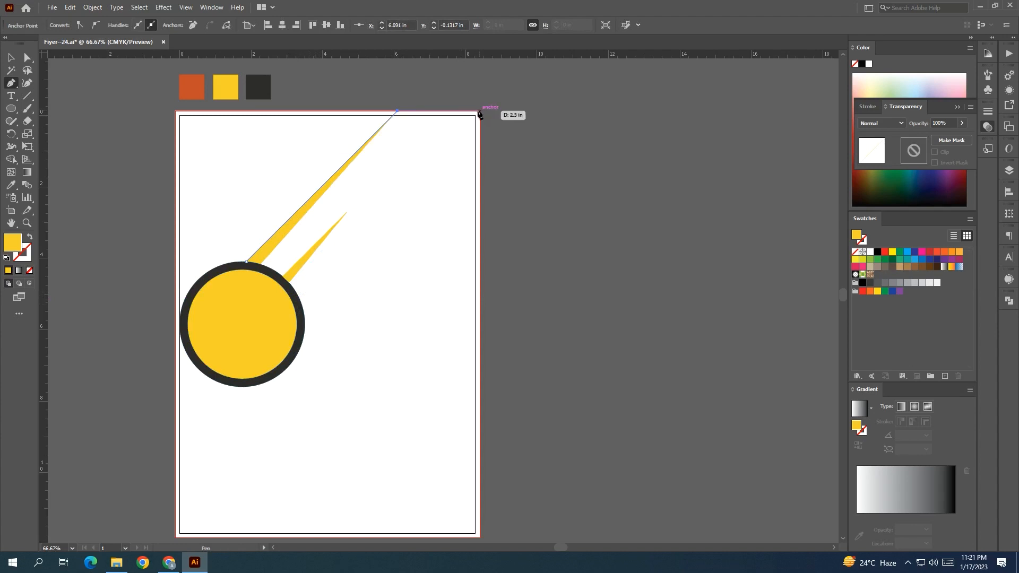
left_click(475, 111, "shift")
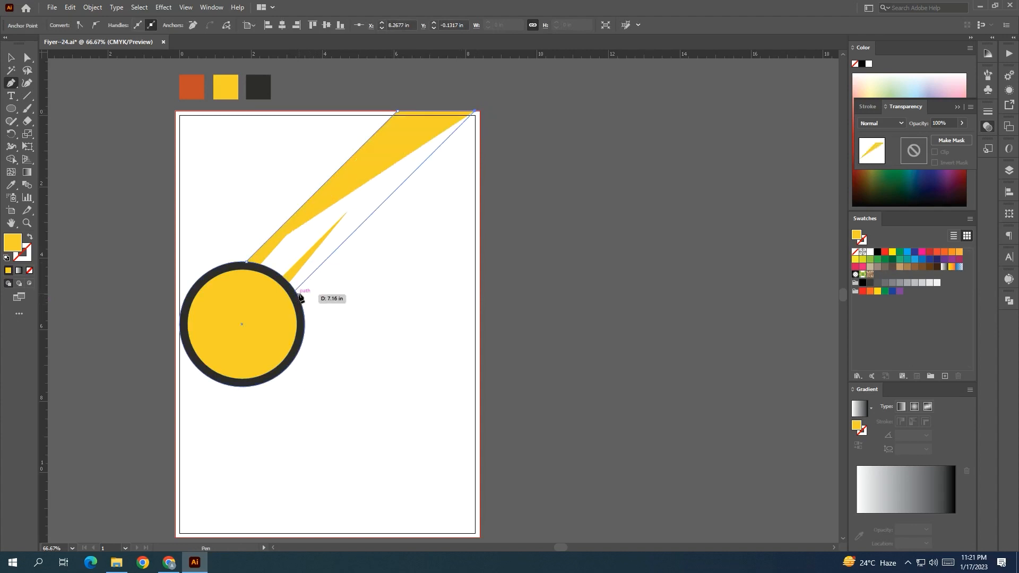
key("ctrl+z")
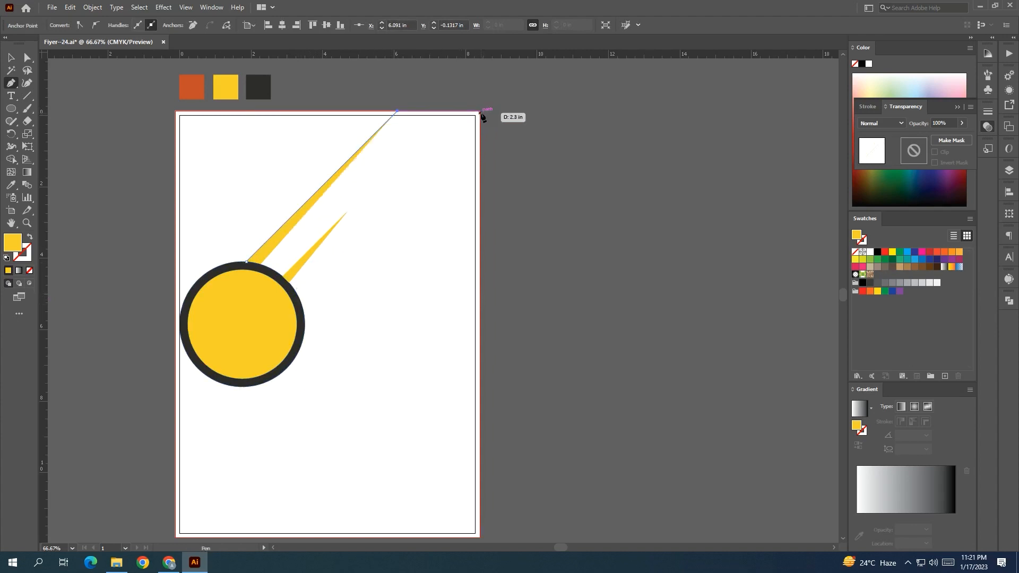
left_click(480, 112)
left_click(296, 292)
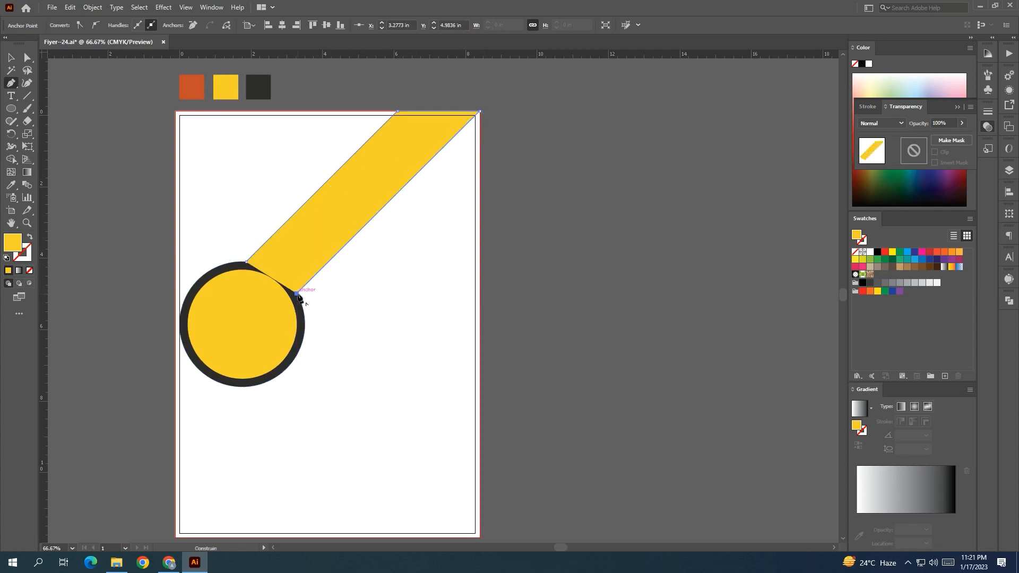
key("v")
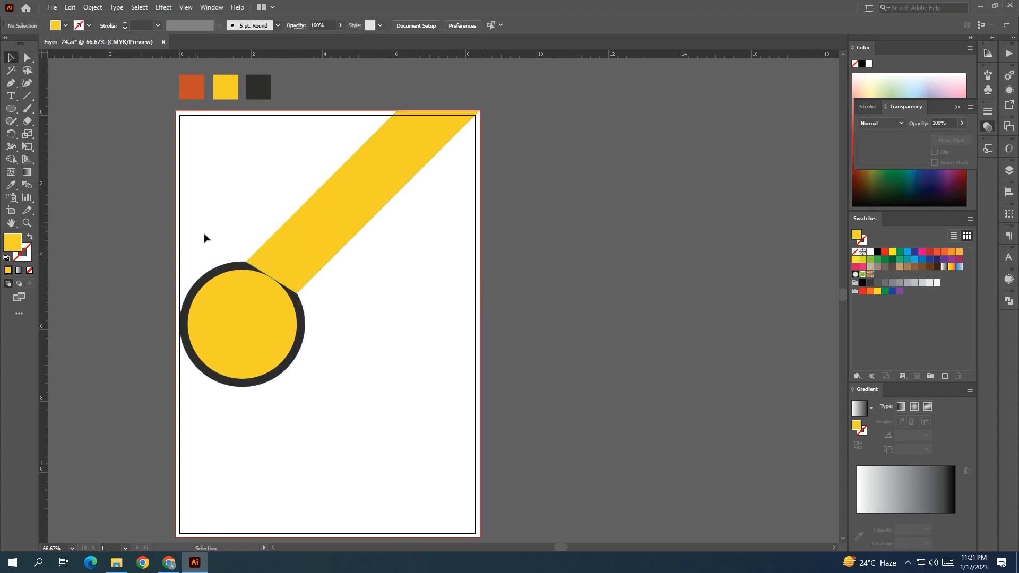
Step: Bring the circle and triangular rays to the front and fill the wide diagonal band with light grey
left_click_drag(205, 236, 366, 414)
right_click(353, 216)
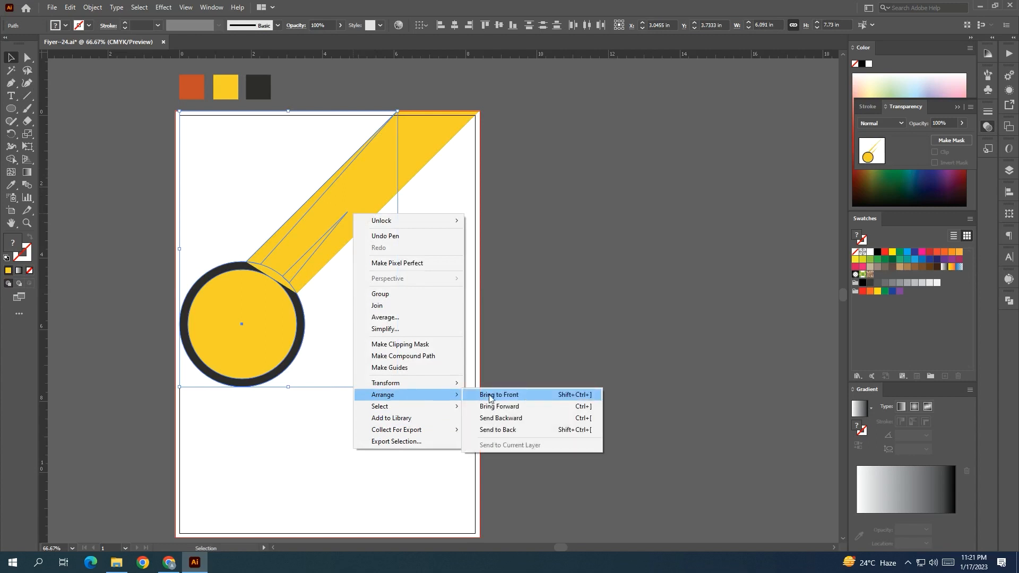
left_click(494, 430)
left_click(931, 286)
left_click(571, 352)
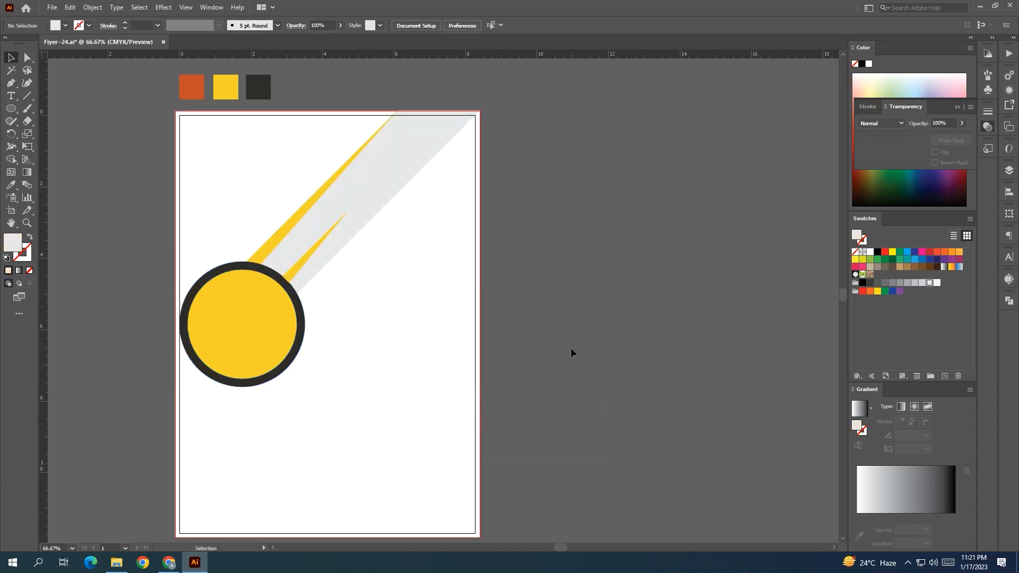
Step: Shift the shorter triangular ray slightly up and to the left, and bring the dark-ringed circle to the front
left_click(332, 235)
left_click_drag(312, 255, 299, 255)
left_click_drag(322, 338, 272, 330)
right_click(272, 330)
left_click(333, 341)
right_click(256, 317)
mouse_move(312, 268)
left_click(387, 264)
left_click(380, 319)
Step: Draw a third yellow triangular ray about 1.4 in long with the Pen tool, from the dark circle's upper-right edge along the grey band's lower edge
key("p")
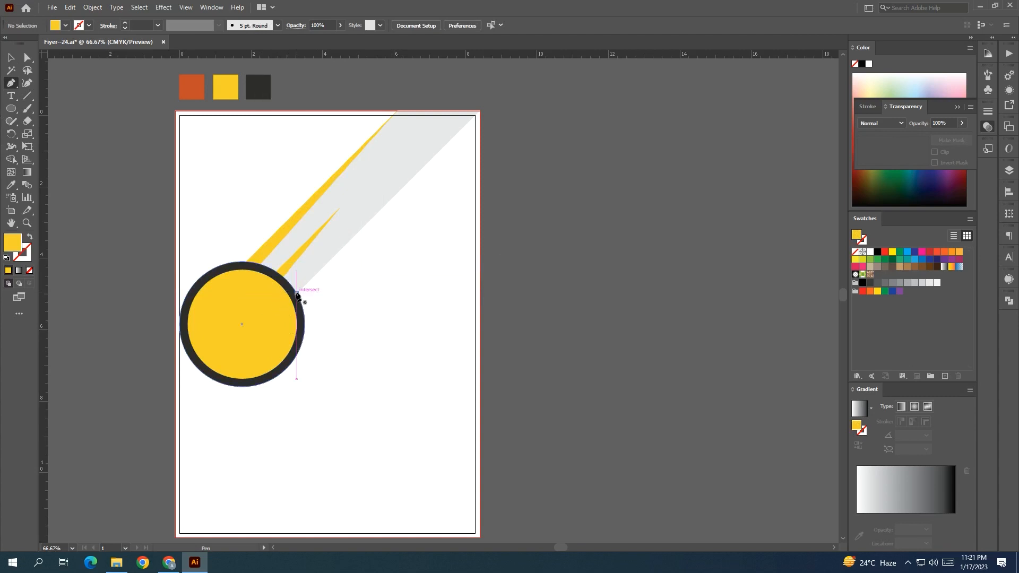
left_click(297, 294)
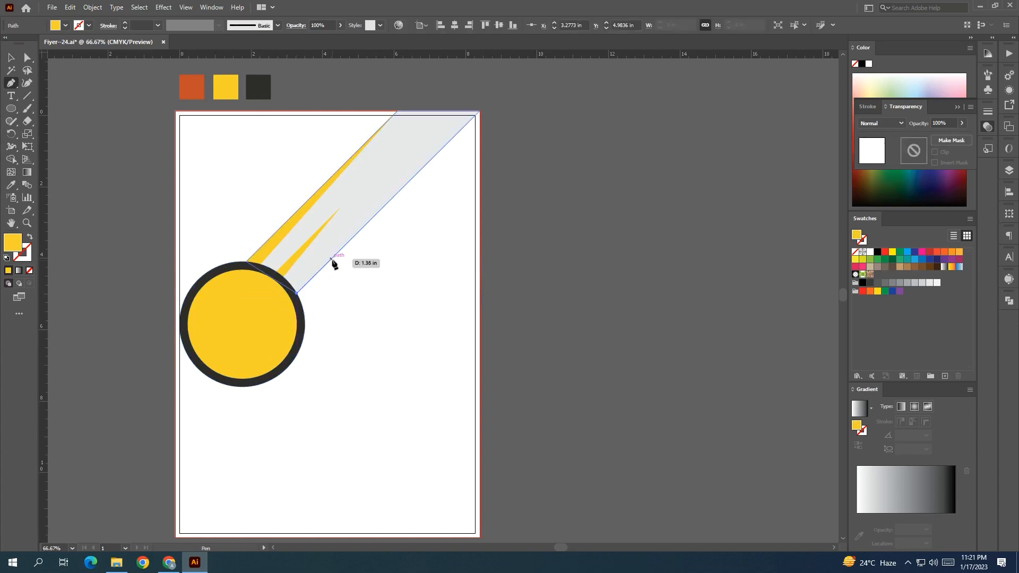
left_click(331, 259)
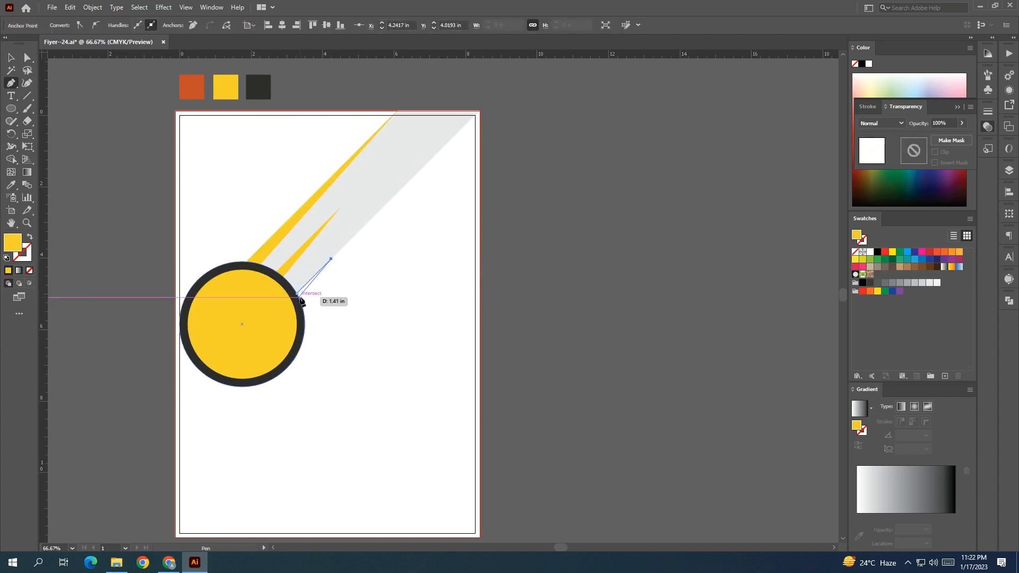
left_click(8, 60)
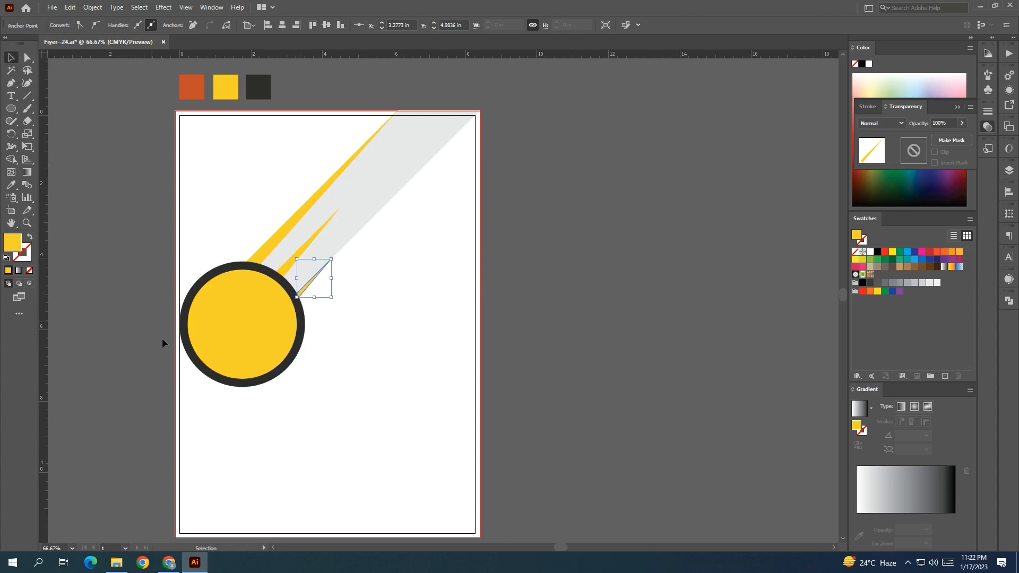
left_click(286, 412)
Step: Bring the dark-ringed circle in front of the small third ray
left_click(246, 312)
right_click(245, 311)
mouse_move(340, 489)
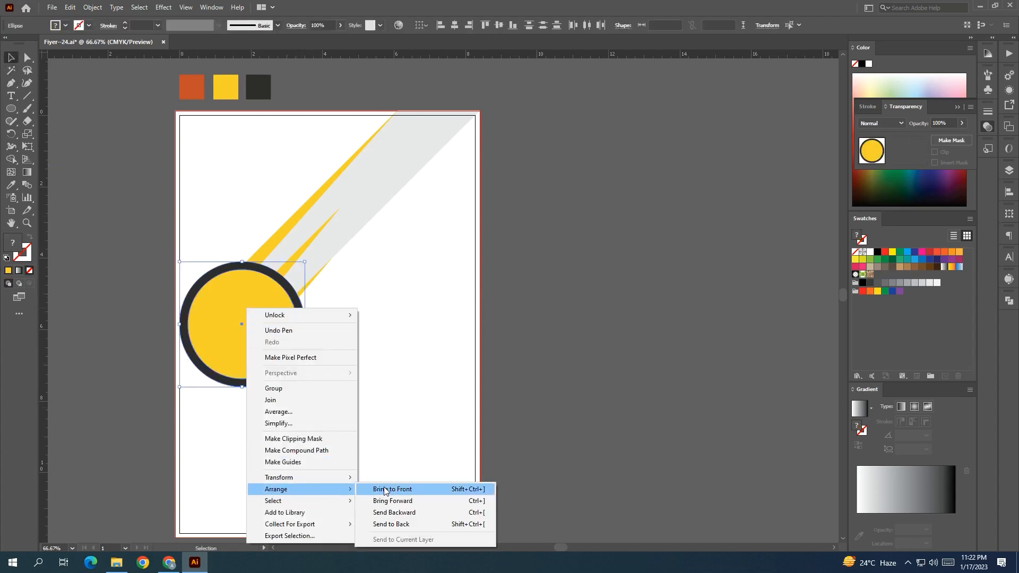
left_click(384, 489)
left_click(408, 463)
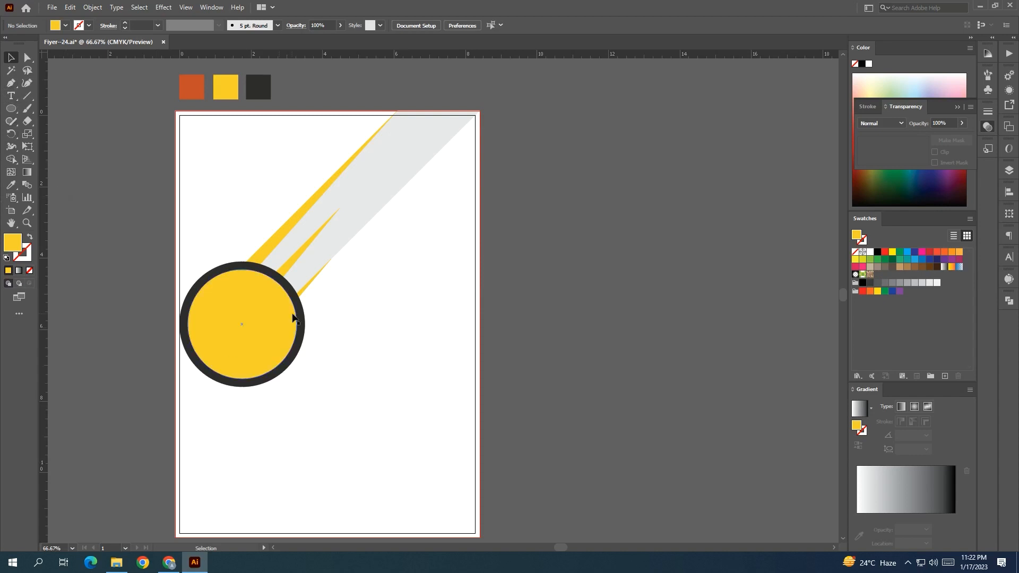
Step: Draw a narrow yellow diagonal bar about 5 in long with the Pen tool, from the dark circle's right edge up parallel to the grey band
key("p")
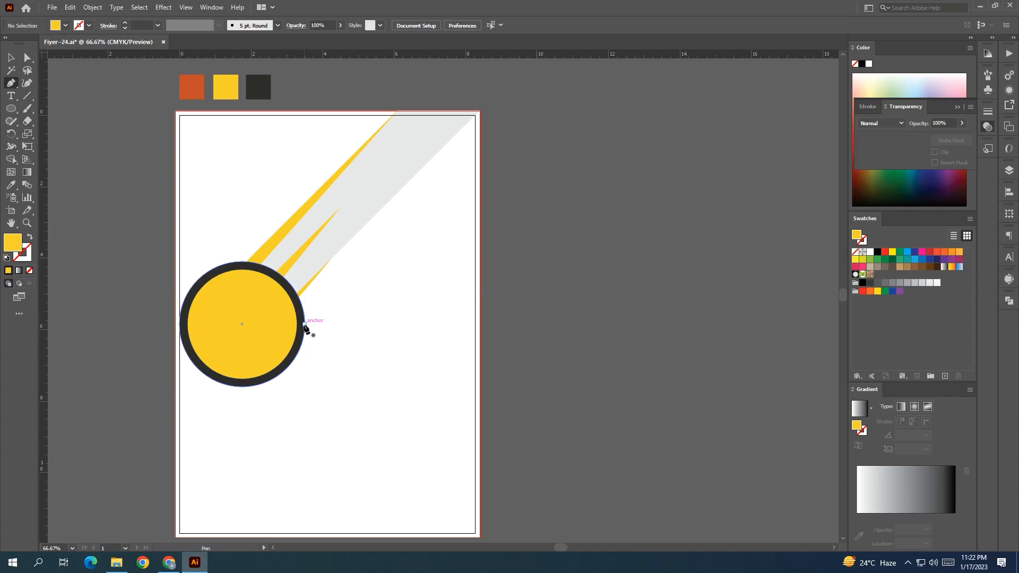
left_click(304, 325)
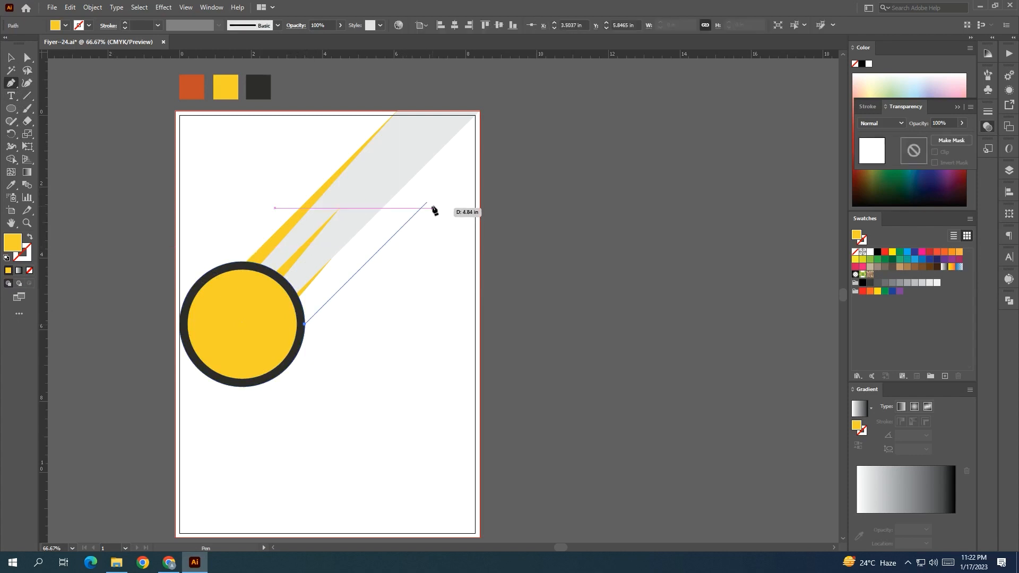
left_click(426, 203)
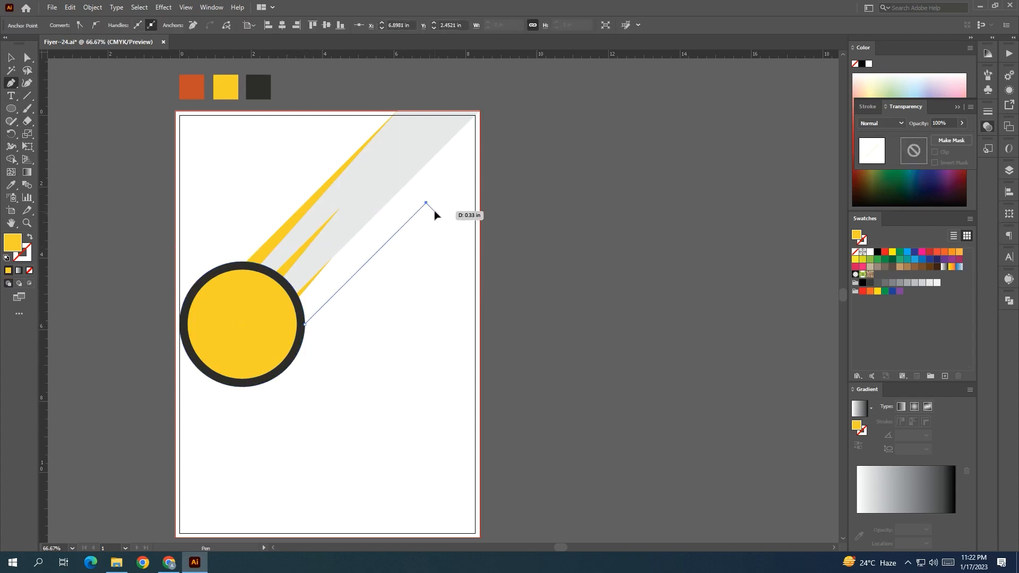
left_click(434, 211)
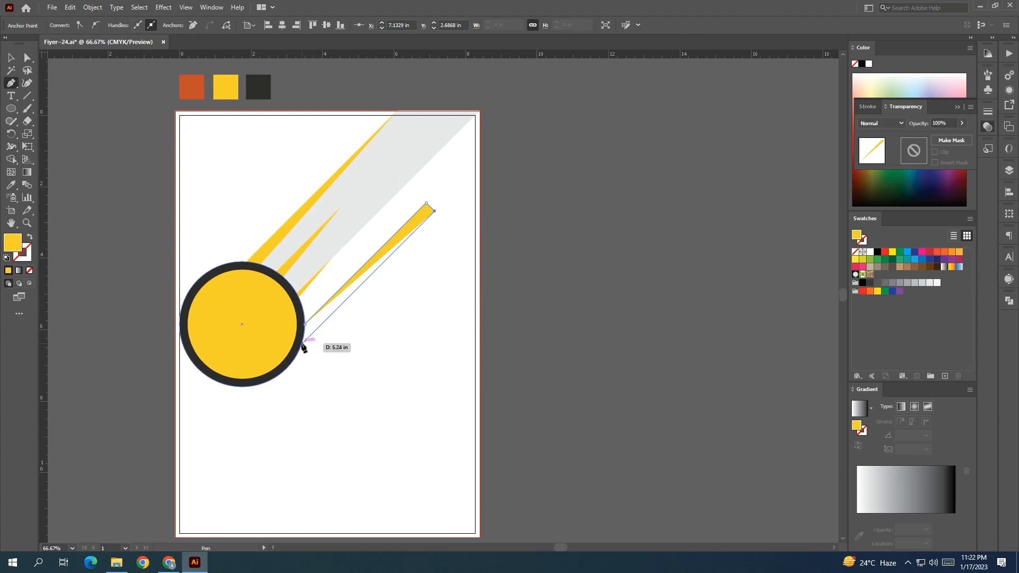
left_click(300, 345)
left_click(10, 57)
Step: Bring the dark-ringed circle in front of the long yellow bar
left_click_drag(240, 409, 209, 348)
right_click(210, 349)
mouse_move(277, 295)
left_click(369, 295)
left_click(425, 374)
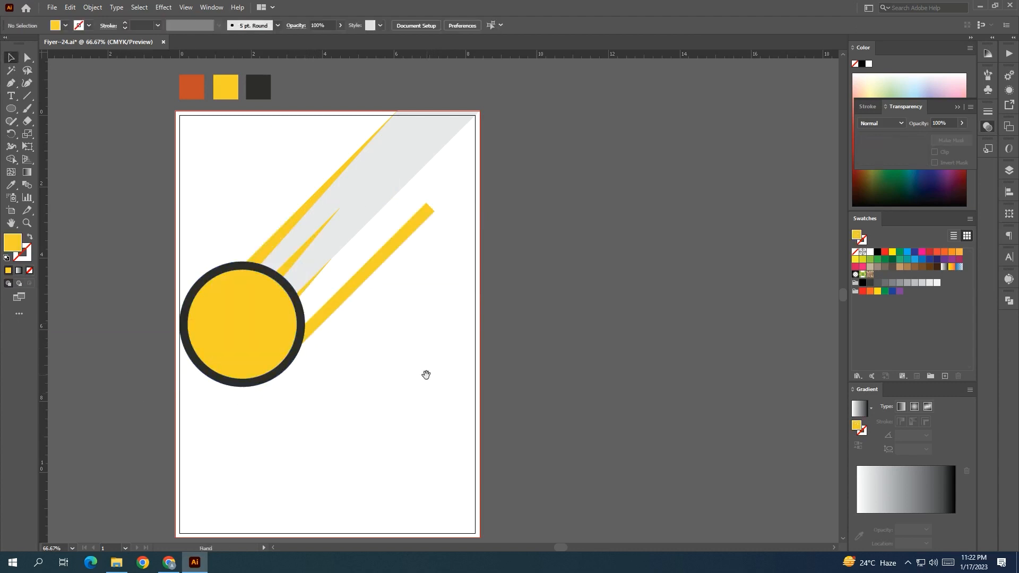
Step: Draw a yellow circle about 1.6 in wide centred on the bar's upper end, with a concentric circle about 1.17 in wide inside it
scroll(424, 371, "down", 1)
mouse_move(288, 338)
left_mouse_down()
mouse_move(465, 216)
mouse_move(456, 214)
left_mouse_up()
left_click_drag(428, 200, 457, 213)
key("v")
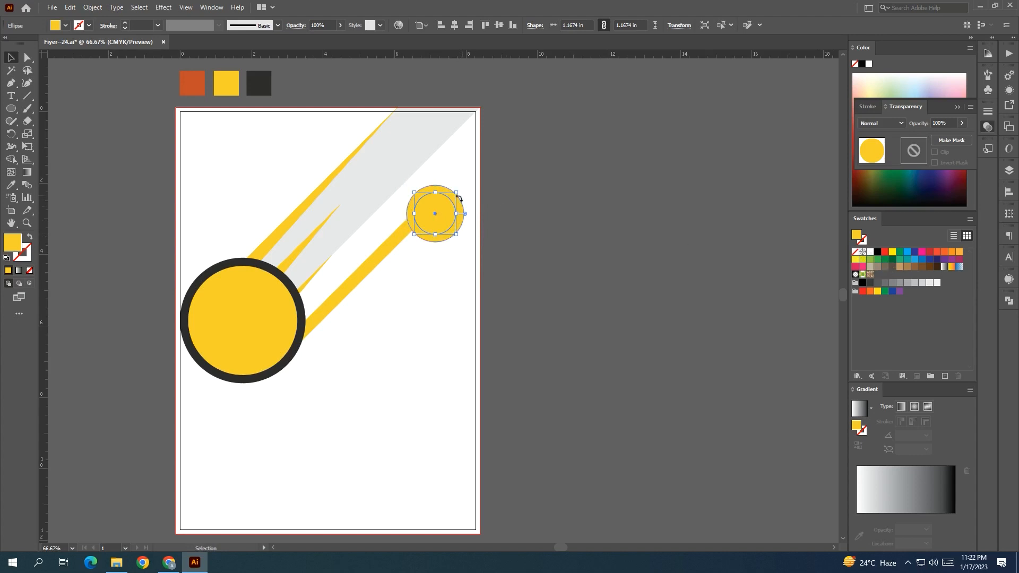
key("ctrl+z")
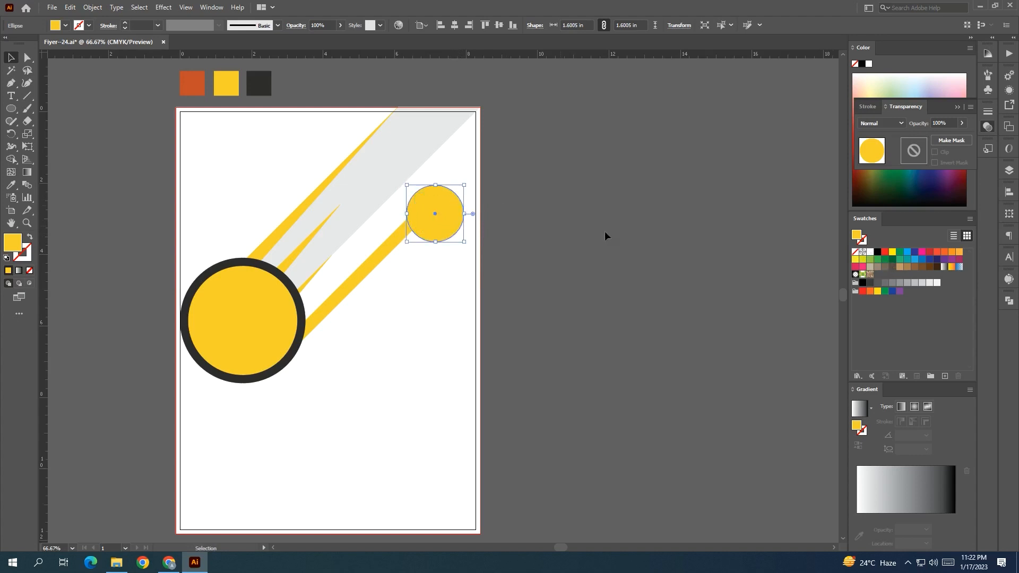
Step: Fill the larger circle at the bar's upper end with white, keeping the inner circle yellow
scroll(747, 282, "right", 2)
left_click(747, 282)
left_click(869, 252)
scroll(386, 245, "left", 2)
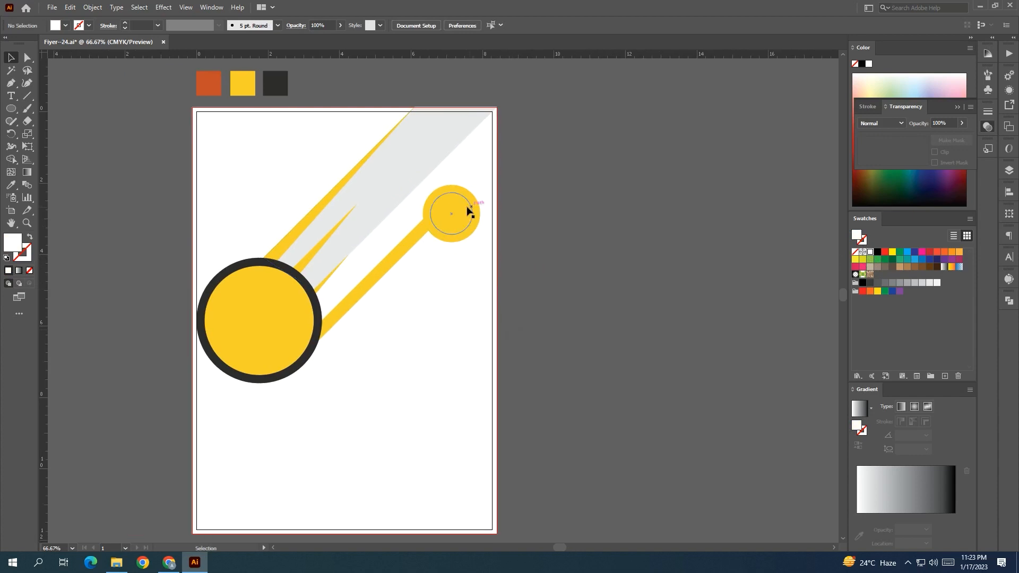
left_click(475, 206)
left_click(870, 253)
left_click(720, 287)
scroll(636, 254, "left", 2)
left_click(498, 208)
left_click(588, 305)
Step: Duplicate the yellow diagonal bar and place the copy parallel to it, below and to the right
scroll(605, 282, "down", 2)
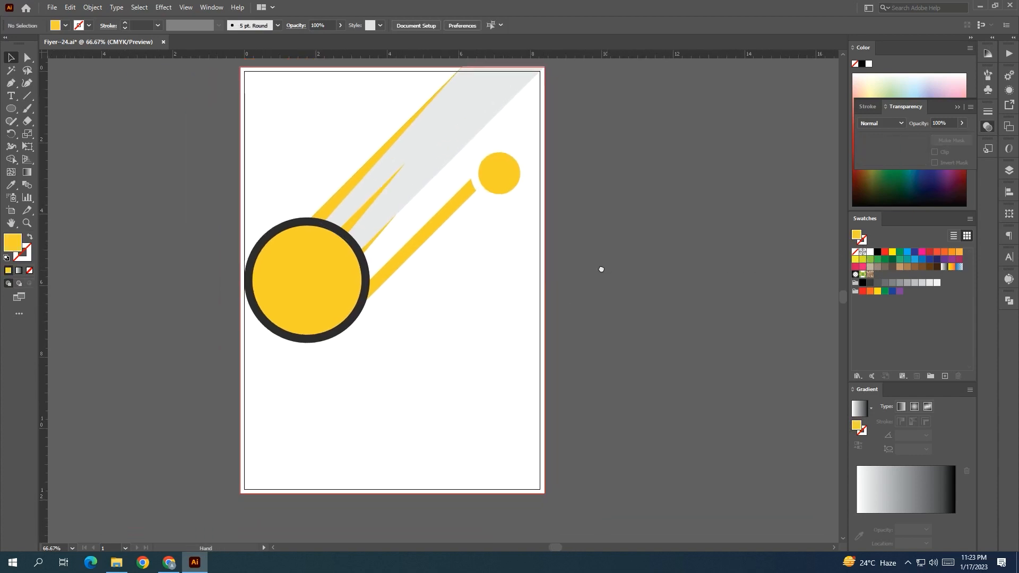
left_click_drag(419, 232, 443, 253)
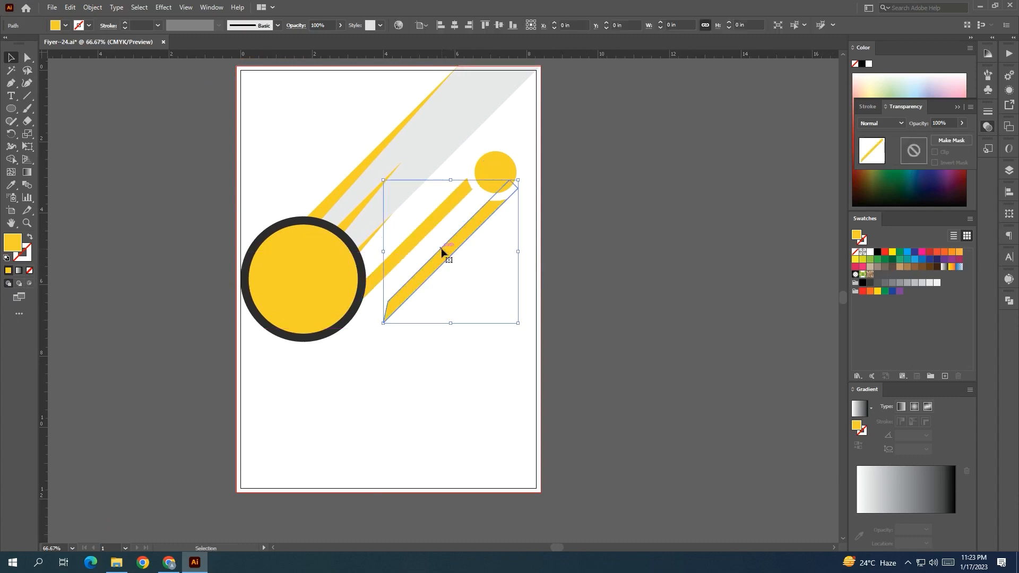
left_click(457, 308)
left_click(491, 179)
left_click_drag(491, 179, 451, 280)
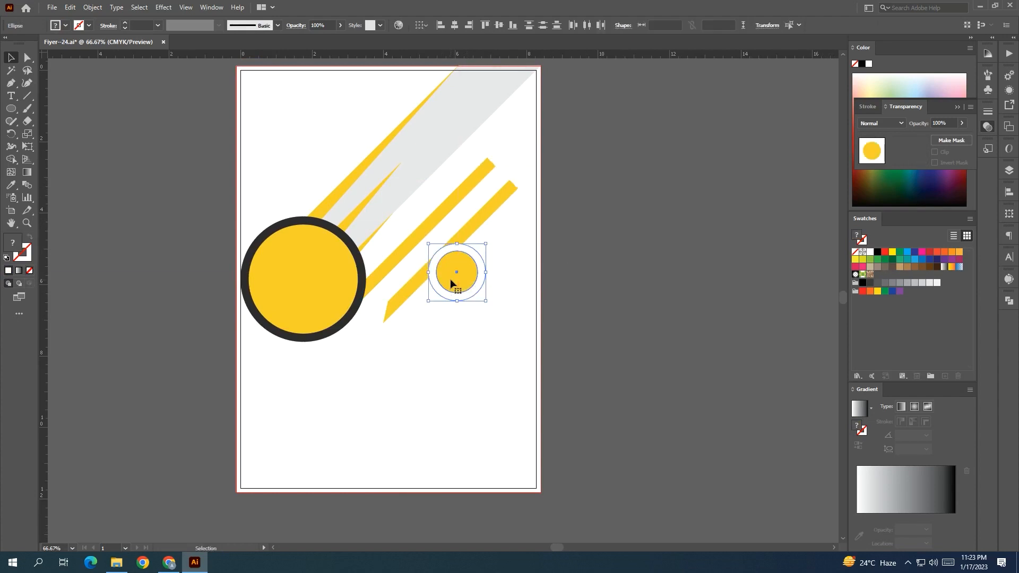
key("ctrl+z")
Step: Duplicate the white-ringed yellow circle onto the second bar and enlarge the copy to an inner circle about 1.5 in wide
left_click_drag(504, 164, 466, 263)
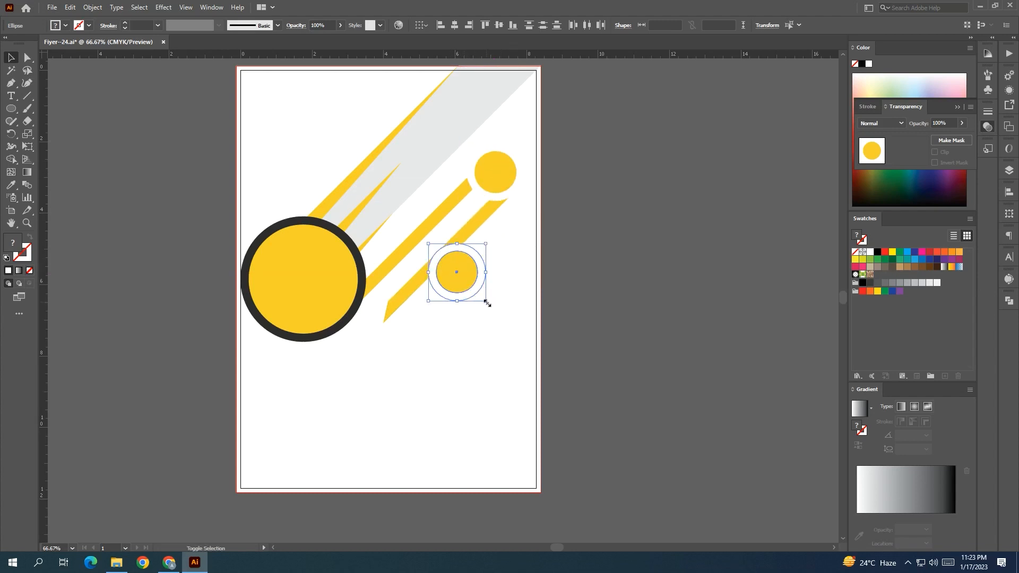
left_click_drag(486, 303, 501, 316)
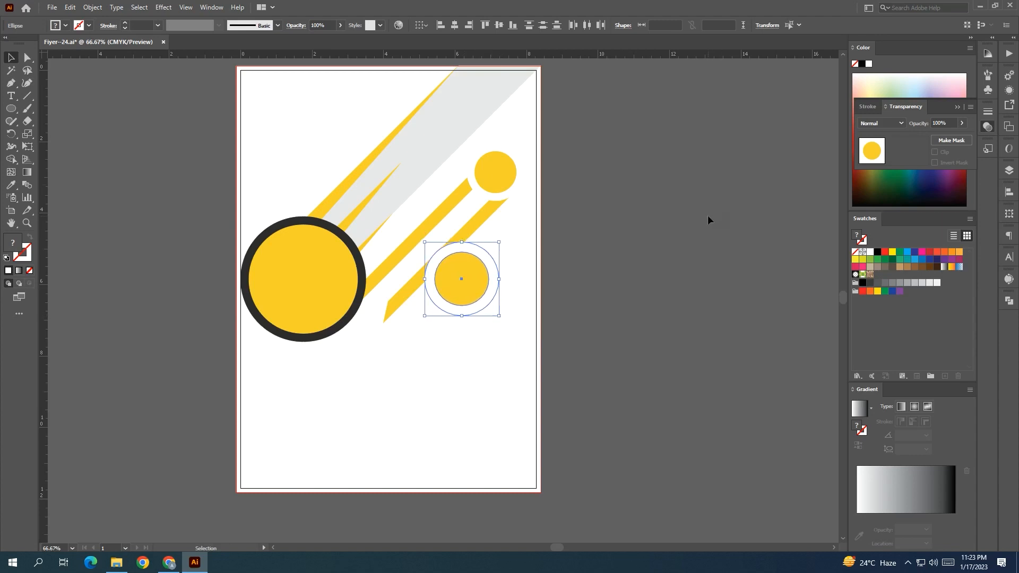
Step: Trim off the part of the second bar extending below the enlarged white-ringed circle with the Shape Builder
left_click(470, 232, "shift")
left_click(11, 159)
left_click(405, 301, "alt")
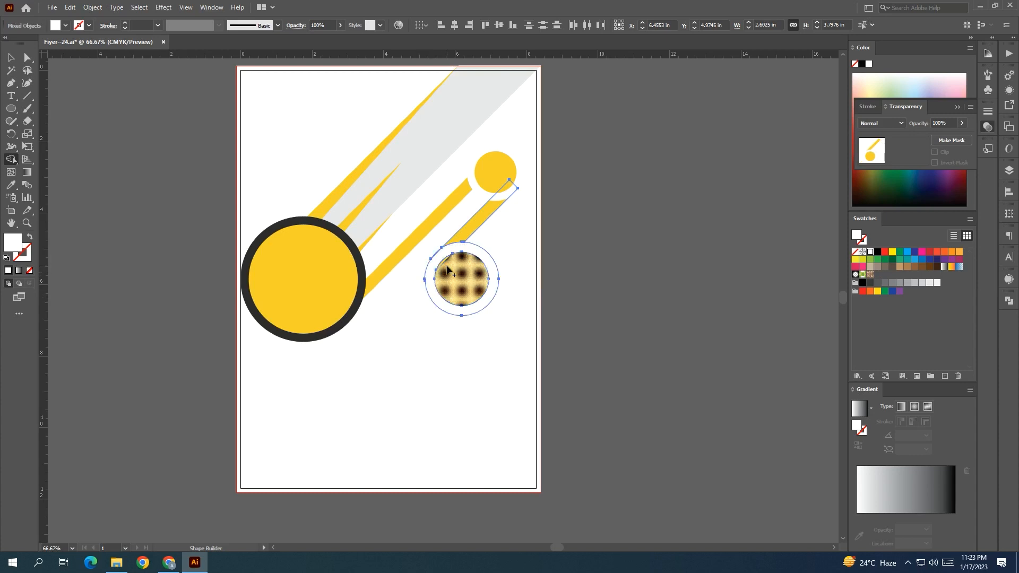
left_click(444, 268)
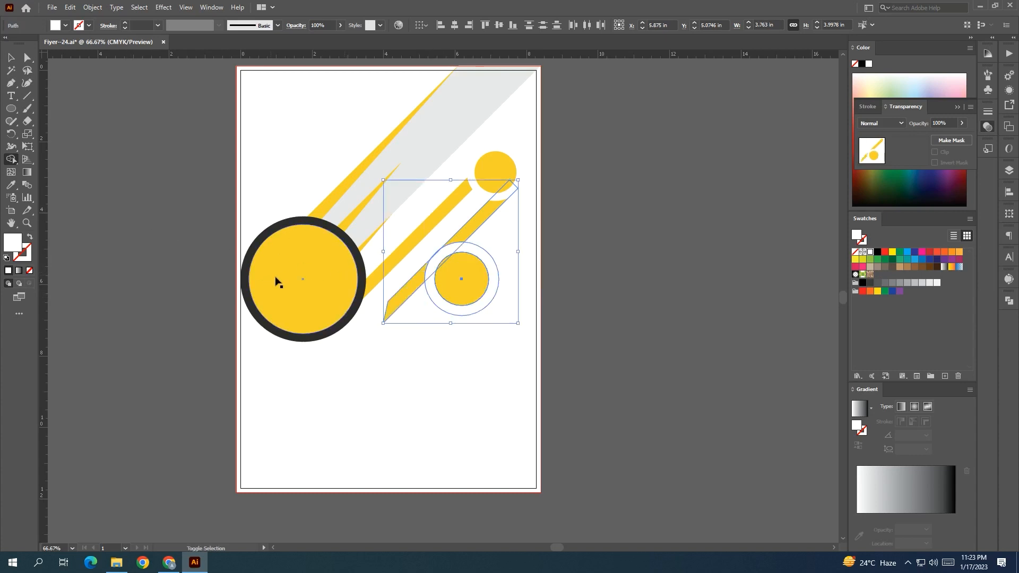
left_click(12, 58)
left_click(186, 270)
left_click_drag(185, 272, 165, 282)
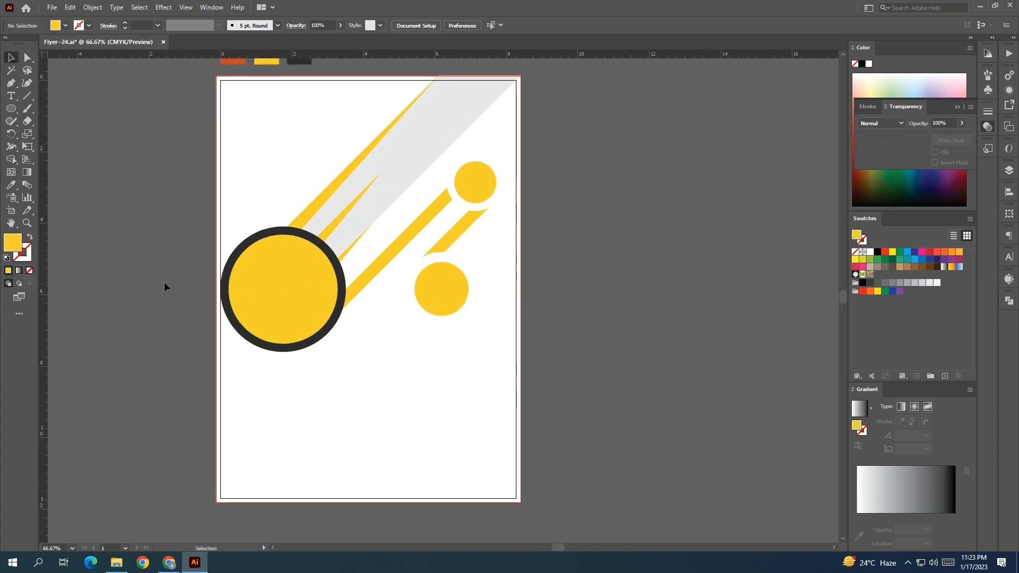
Step: Fill the lower, larger small circle with the orange sample colour using the Eyedropper
left_click(434, 293)
left_click(11, 185)
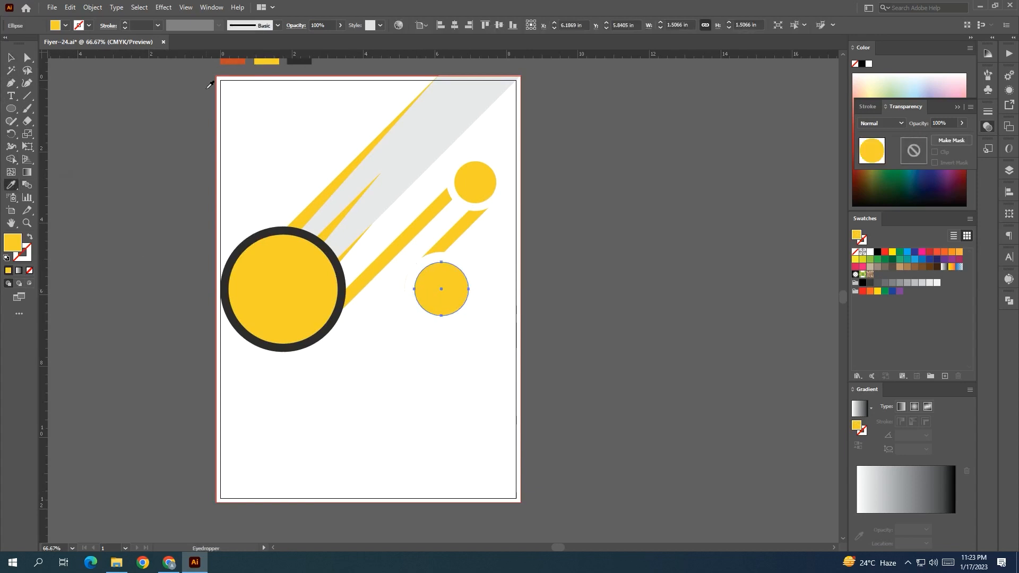
scroll(233, 160, "up", 2)
left_click(232, 90)
left_click(11, 57)
left_click(191, 252)
left_click_drag(191, 252, 180, 240)
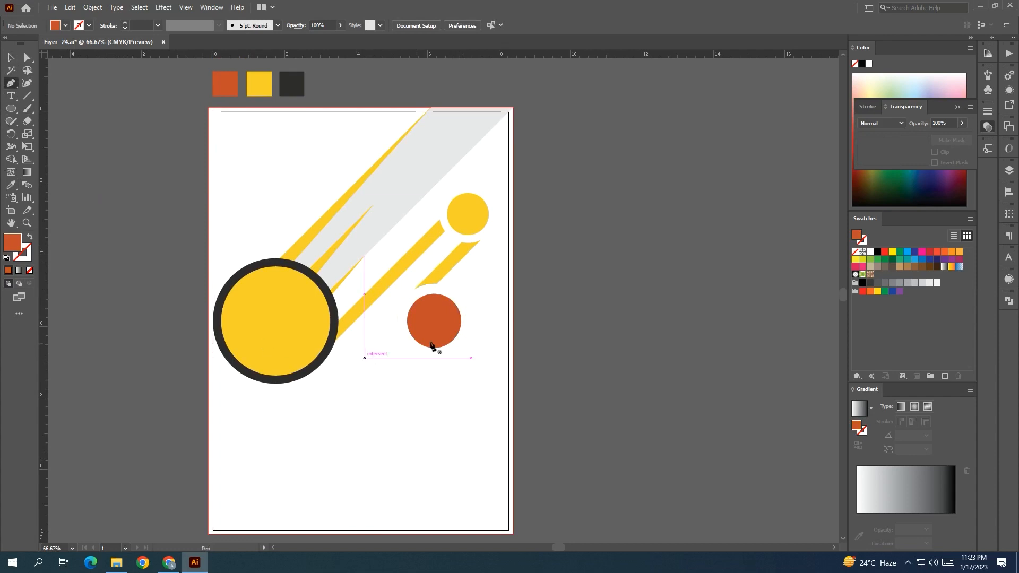
Step: Draw an orange triangular ray with the Pen tool from the orange circle's lower-right edge diagonally up to the artboard's right edge
left_click(461, 321)
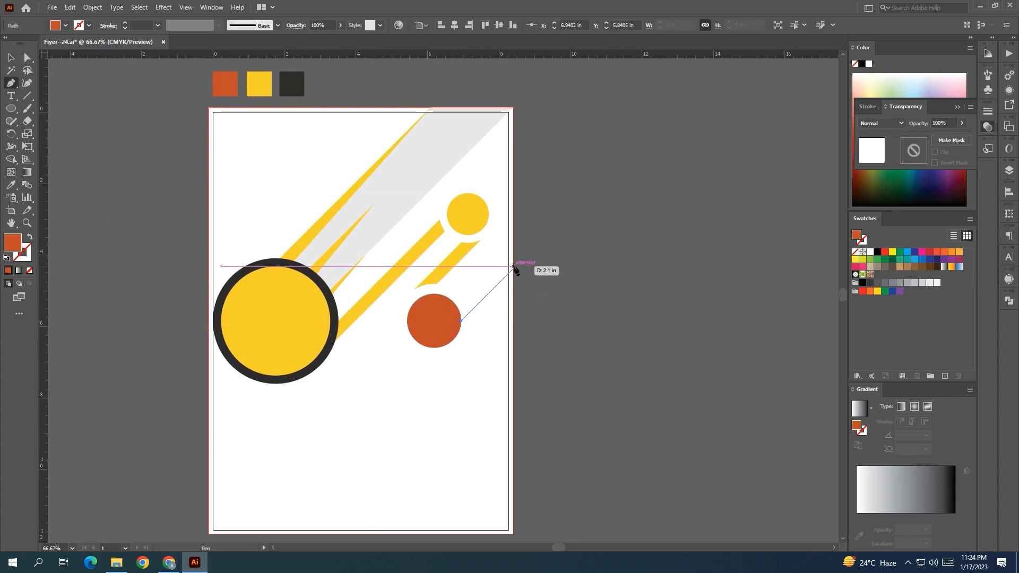
left_click(516, 265)
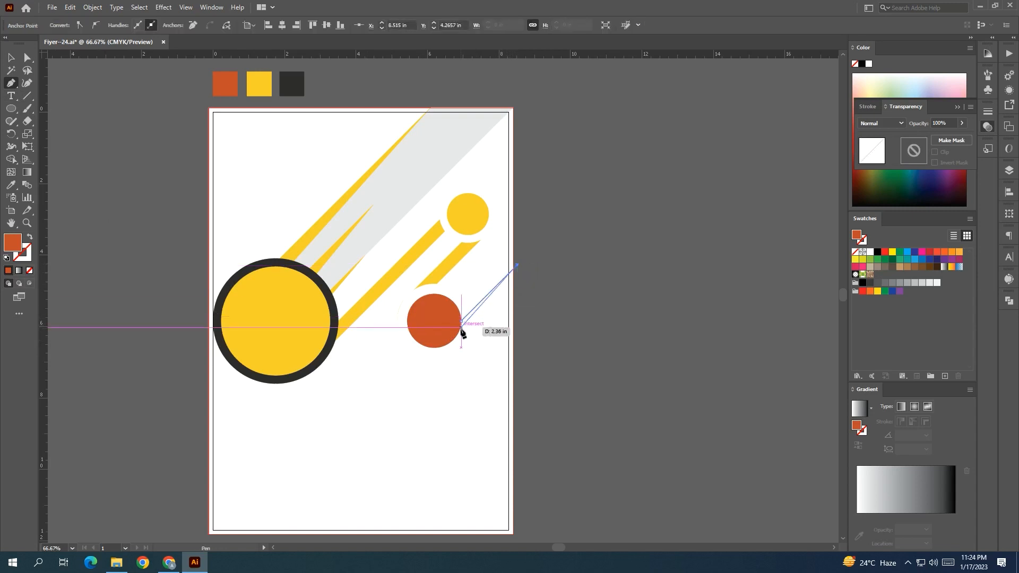
left_click(451, 341)
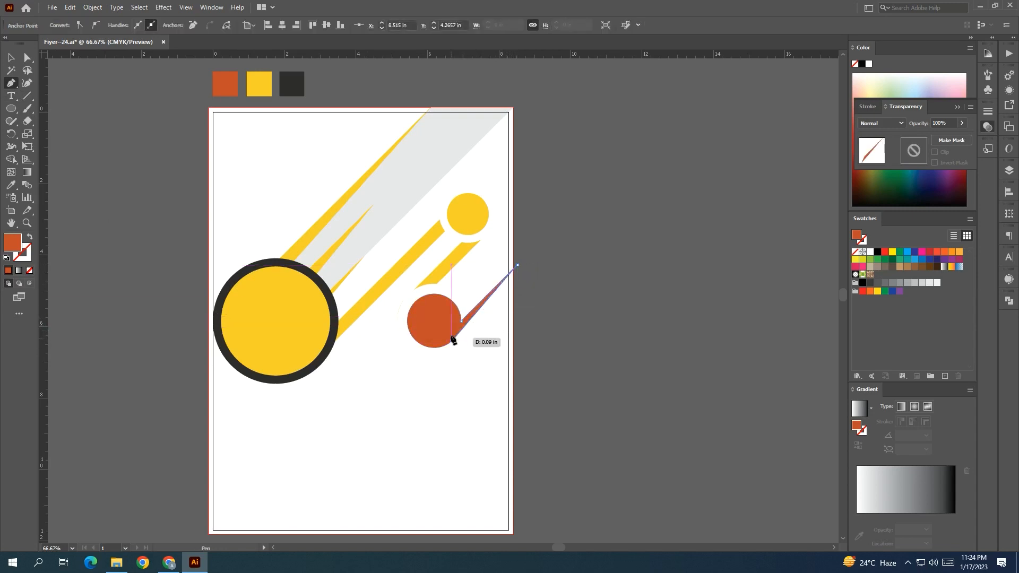
left_click(10, 58)
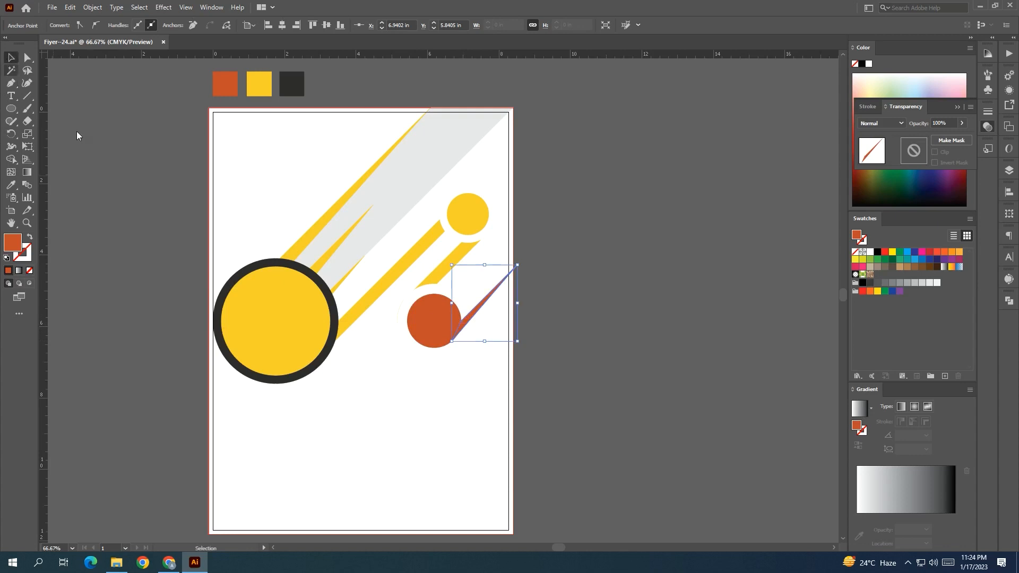
Step: Bring the orange circle and its white ring in front of the orange ray
left_click(437, 307)
right_click(435, 307)
left_click(584, 488)
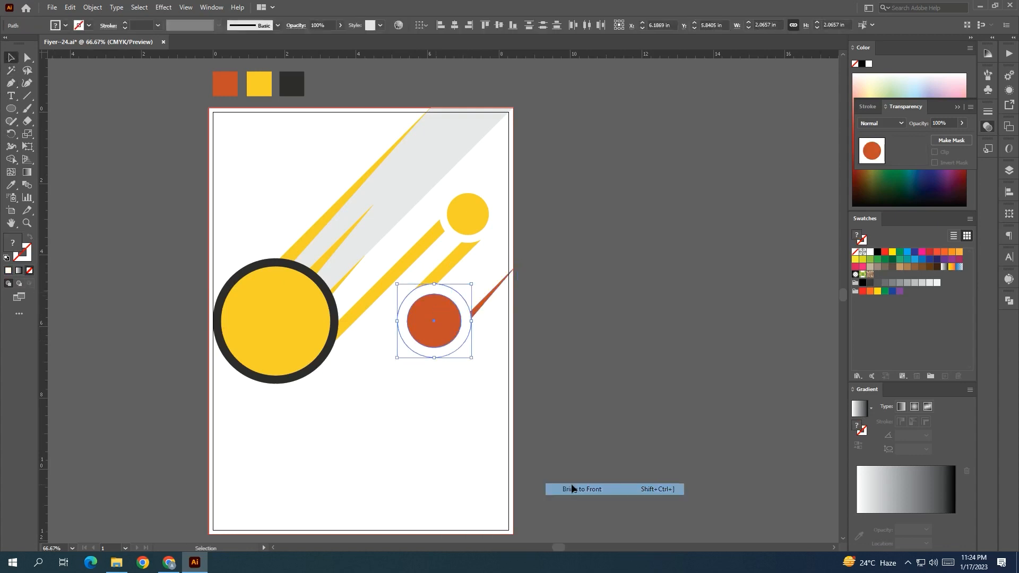
left_click(563, 394)
Step: Reshape the orange ray by widening its base behind the circle and extending its tip beyond the artboard's right edge
left_click(499, 290)
key("a")
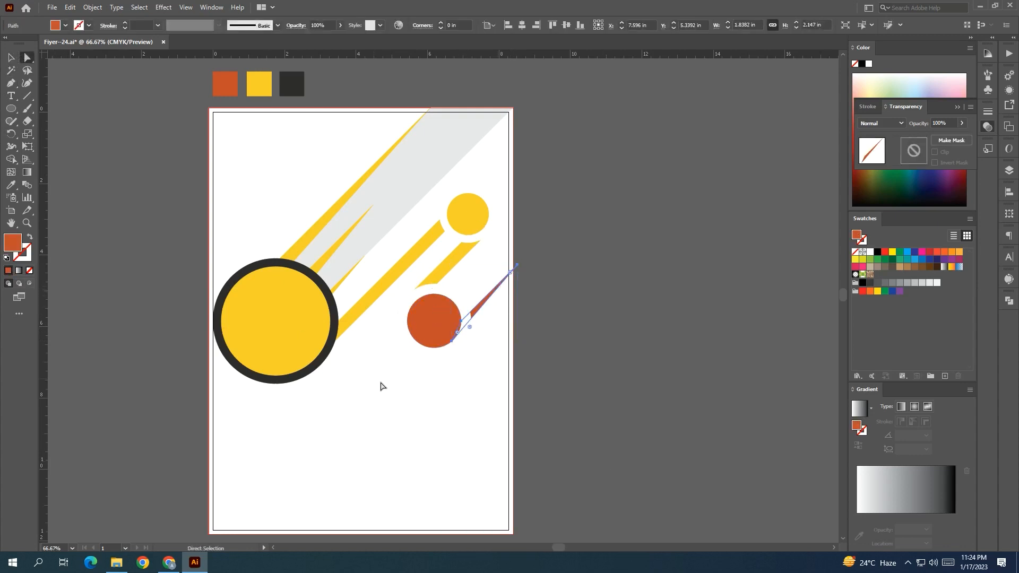
left_click_drag(454, 346, 460, 316)
left_click_drag(517, 267, 541, 237)
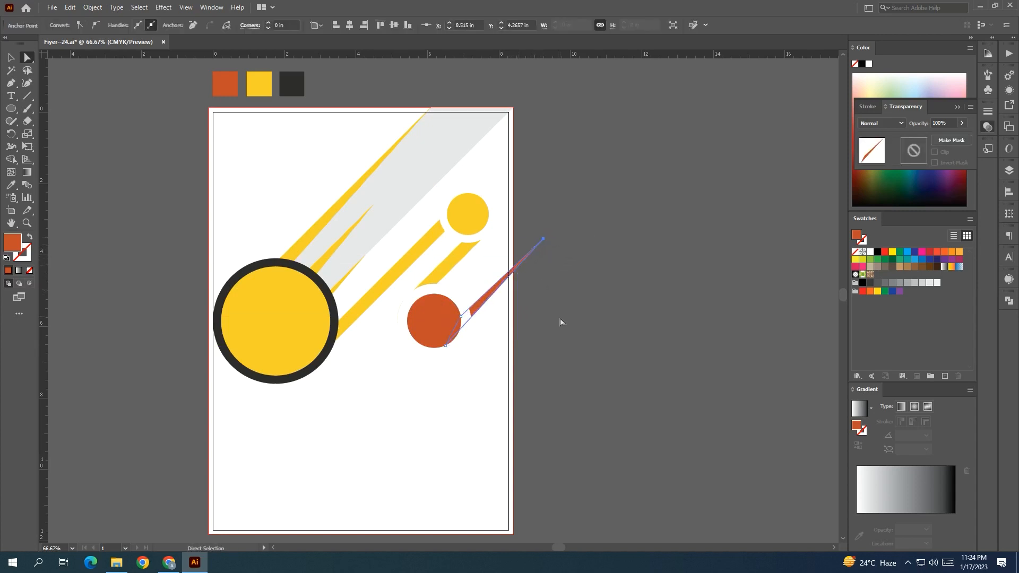
left_click(544, 324)
Step: Add a shorter second orange ray above the first and trim off its end below the white ring with Shape Builder
left_click_drag(492, 297, 441, 327)
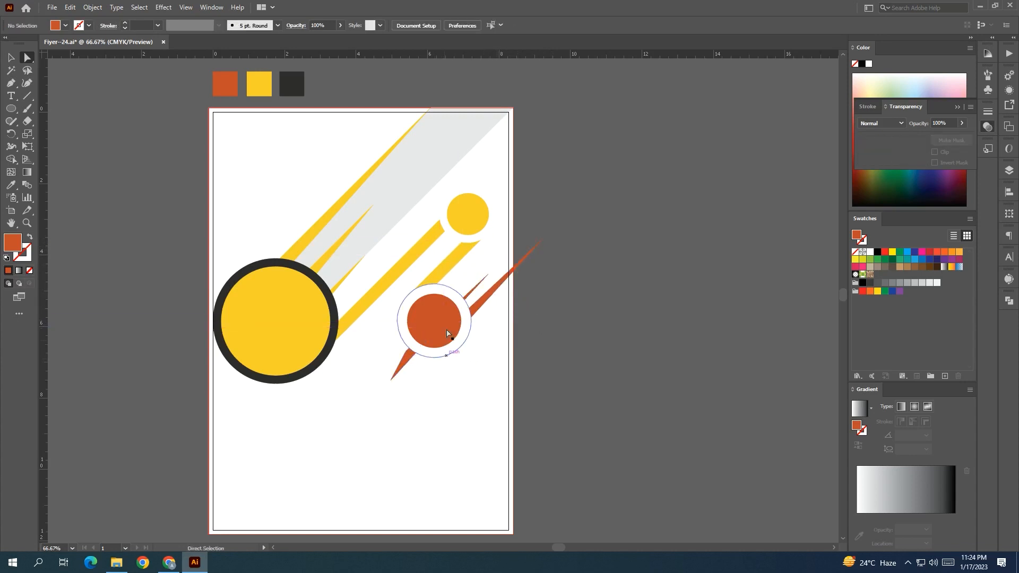
left_click(461, 320, "shift")
key("shift+m")
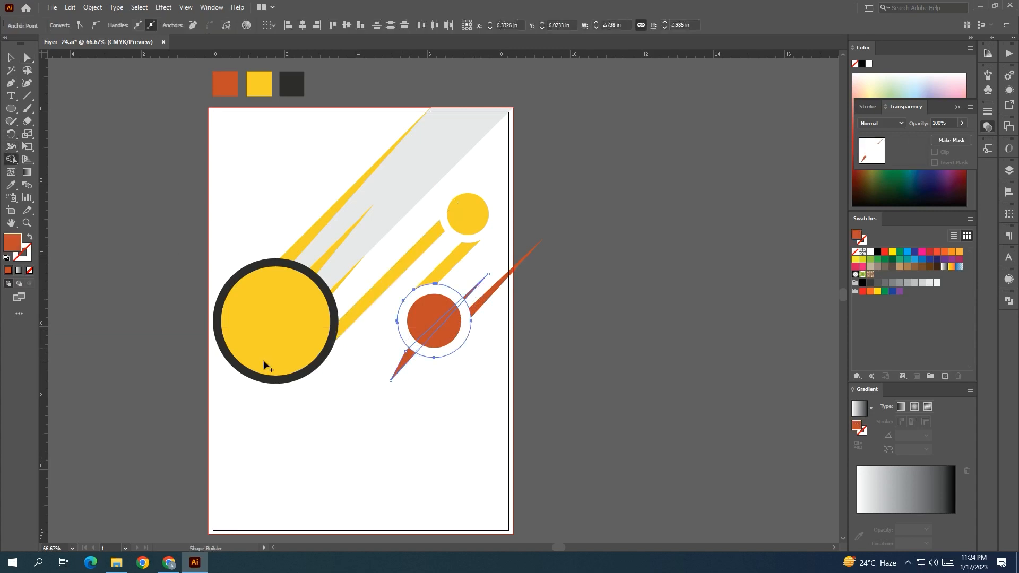
left_click(404, 365, "alt")
left_click(10, 60)
left_click(118, 239)
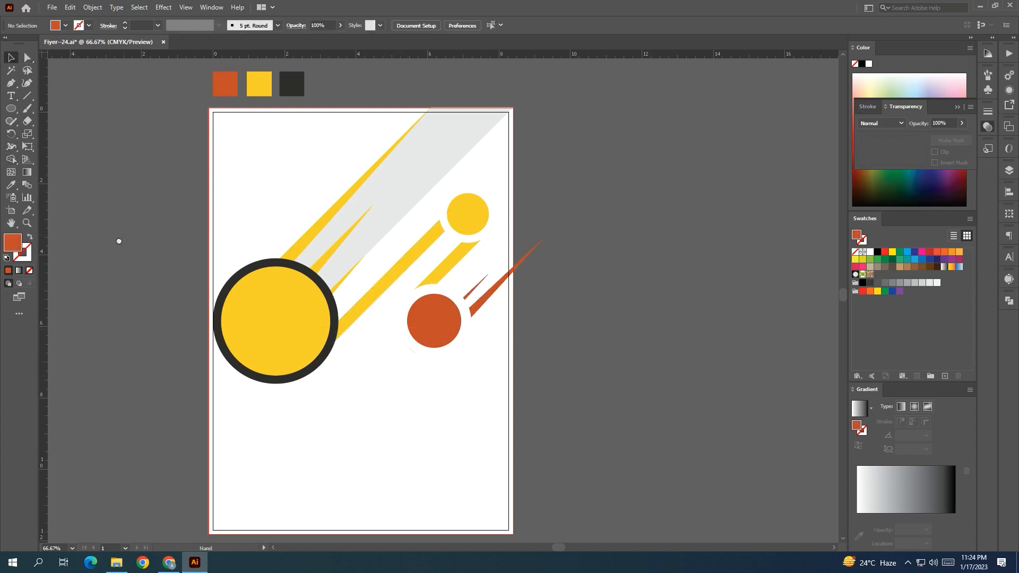
Step: Draw a diagonal band with the Pen tool below the grey band, from the large circle's ring up to the artboard's right edge
left_click_drag(118, 239, 90, 252)
left_click(10, 95)
left_click(11, 83)
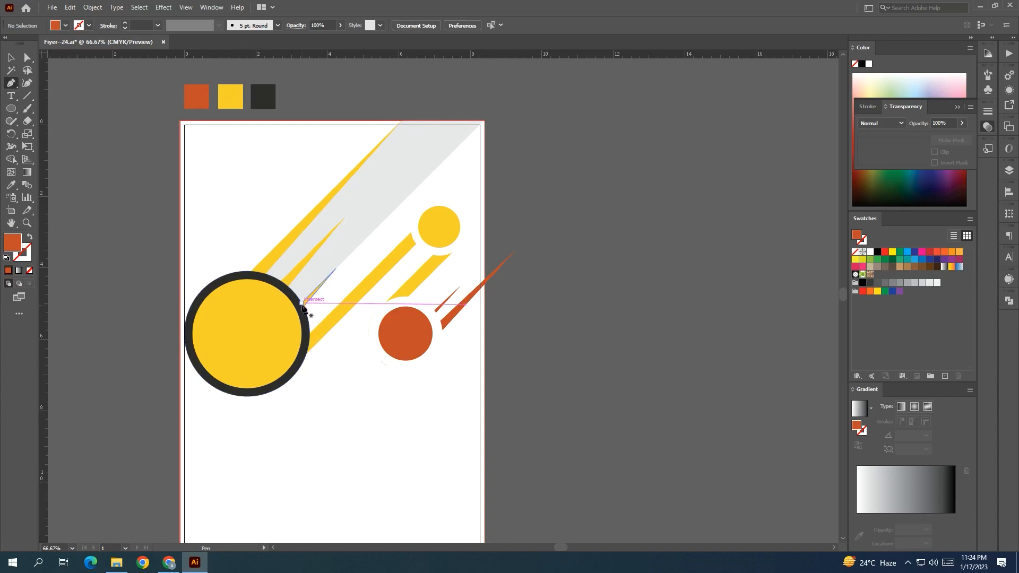
left_click(302, 304)
left_click(484, 122)
left_click(484, 175)
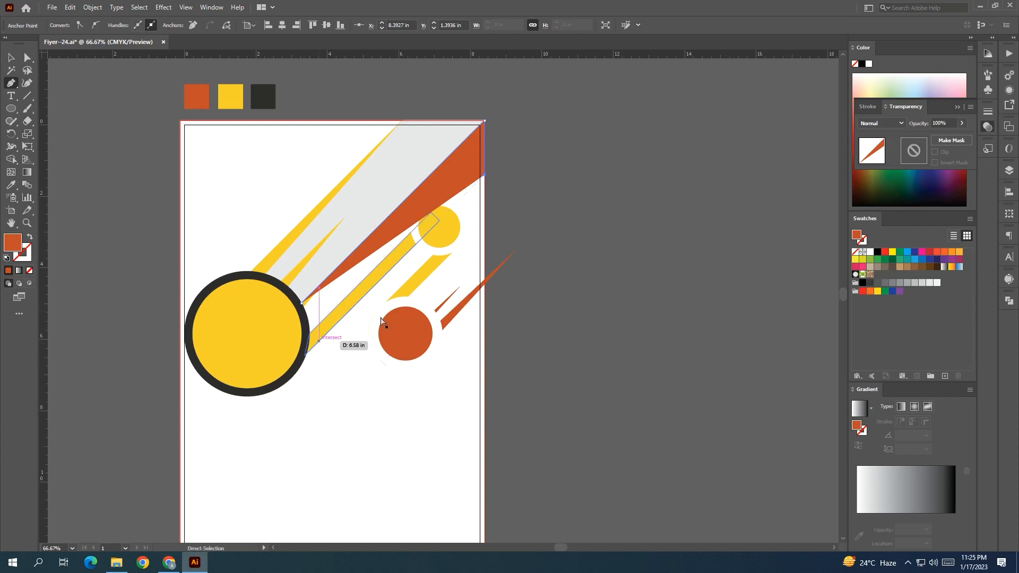
left_click(484, 198)
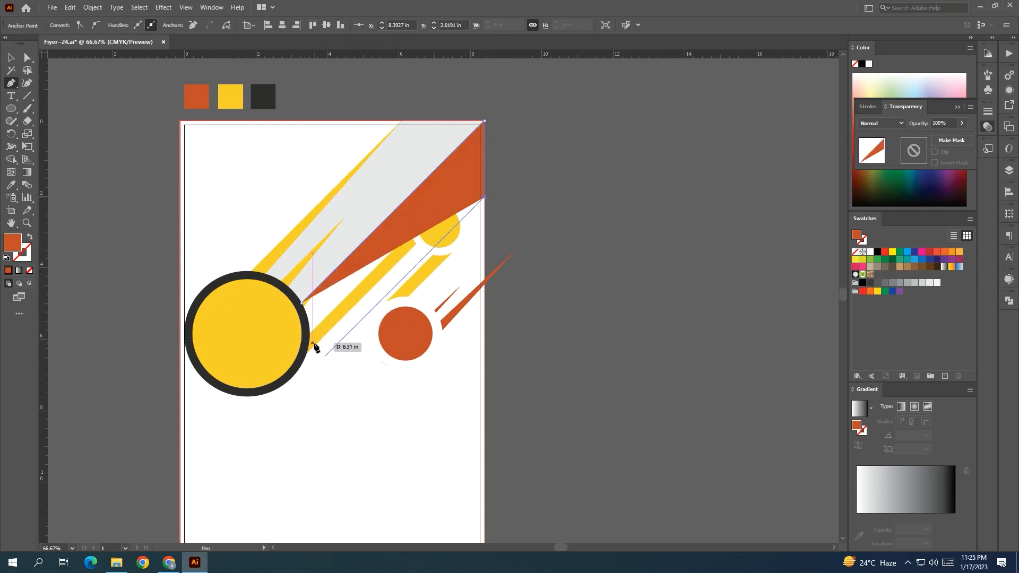
key("ctrl+z")
left_click(484, 187)
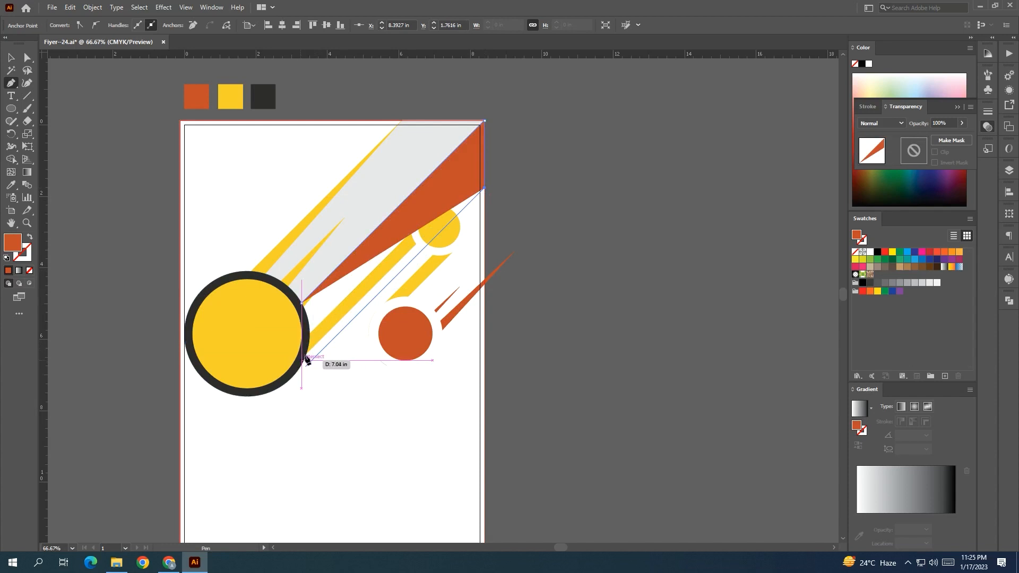
left_click(442, 229)
left_click(427, 222)
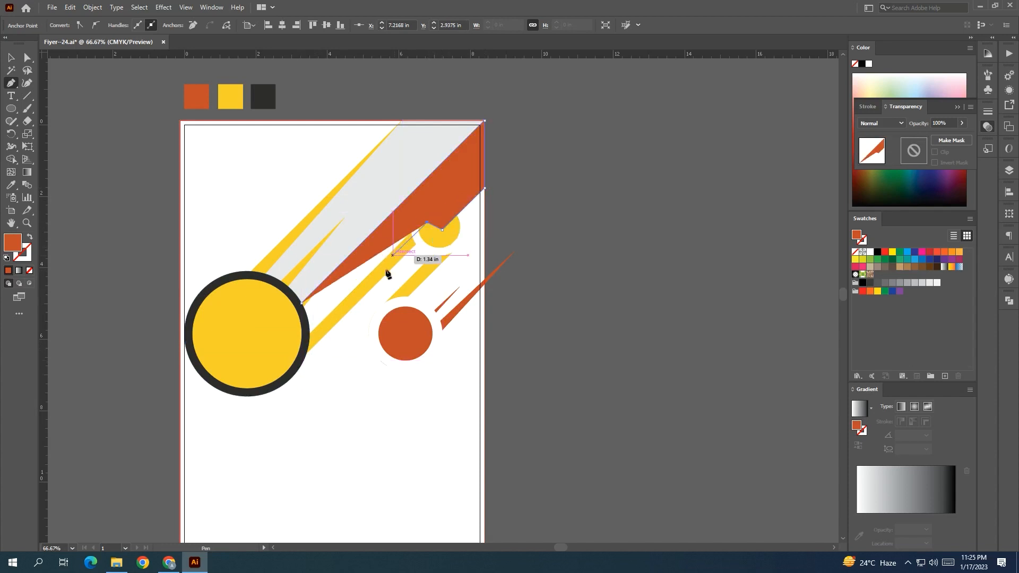
left_click(303, 349)
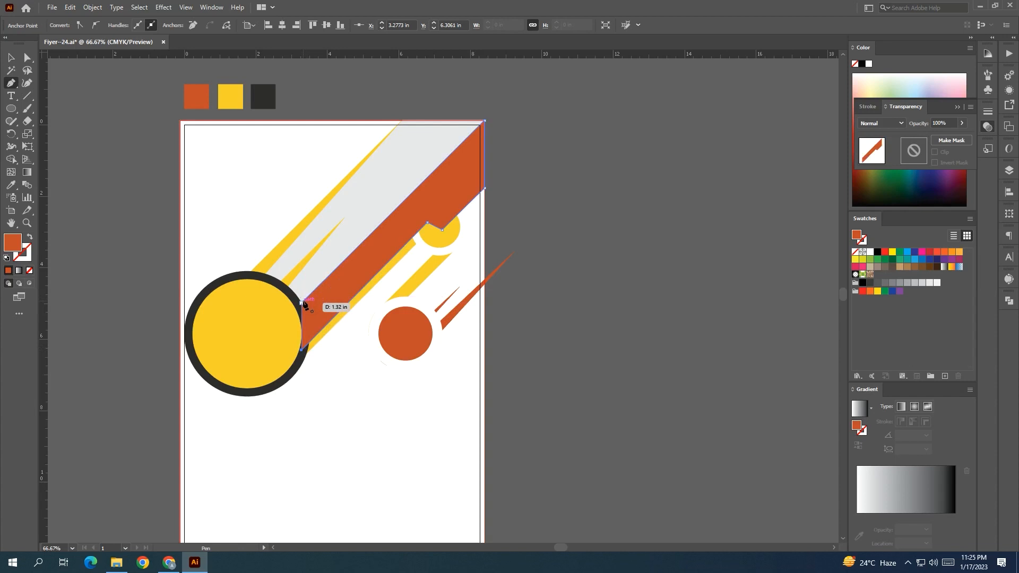
Step: Fill the new diagonal band with the lightest grey swatch
key("v")
left_click(930, 283)
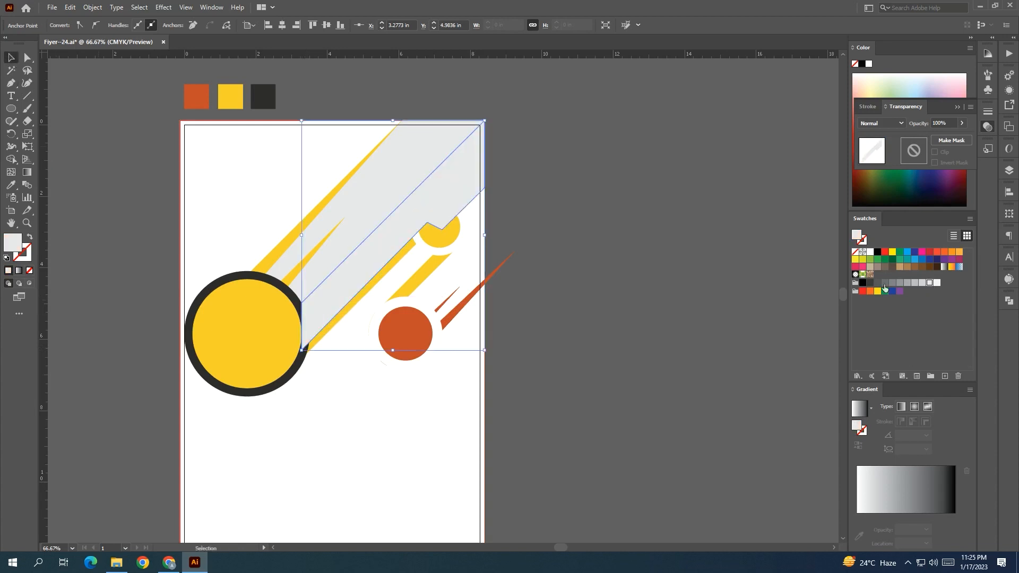
left_click(936, 282)
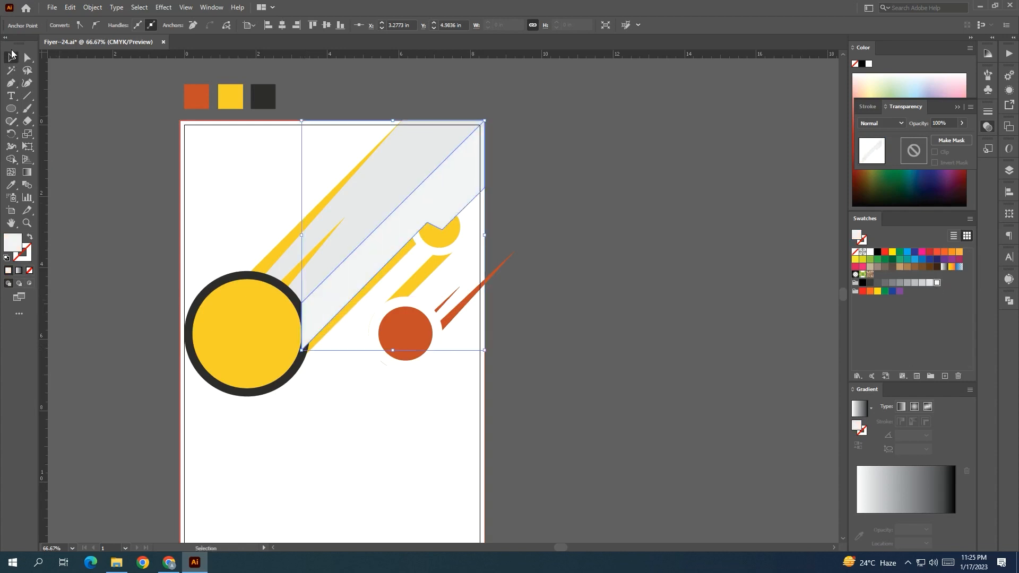
left_click(155, 267)
Step: Bring the small yellow and orange circles, their white rings, yellow bars and orange rays in front of the light grey band
left_click(439, 244)
left_click(428, 257, "shift")
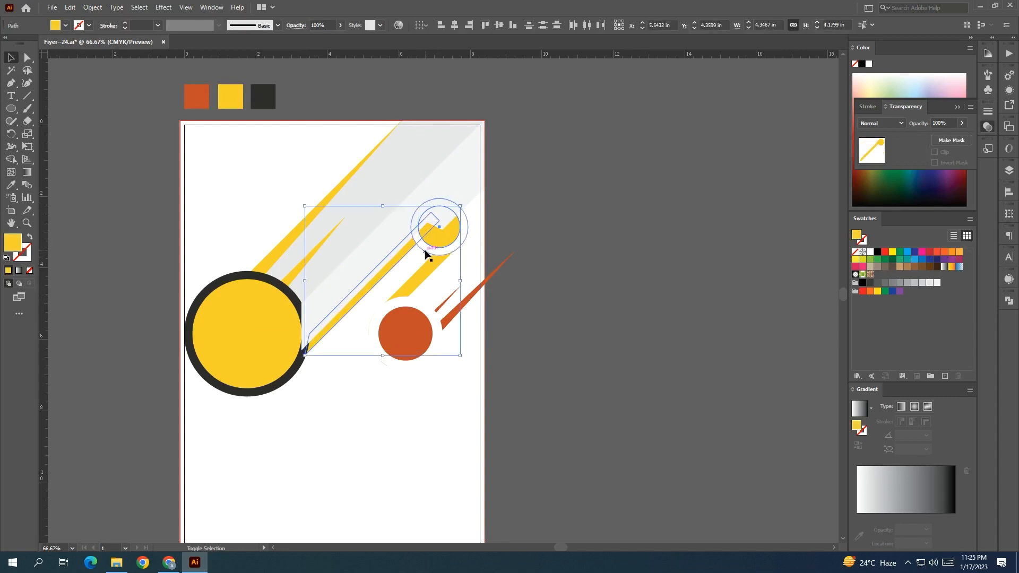
left_click(430, 266, "shift")
right_click(430, 268)
left_click(422, 267, "shift")
left_click(411, 315, "shift")
left_click(415, 286, "shift")
left_click(440, 306, "shift")
left_click(450, 319, "shift")
right_click(449, 319)
mouse_move(487, 263)
left_click(578, 264)
left_click(582, 263)
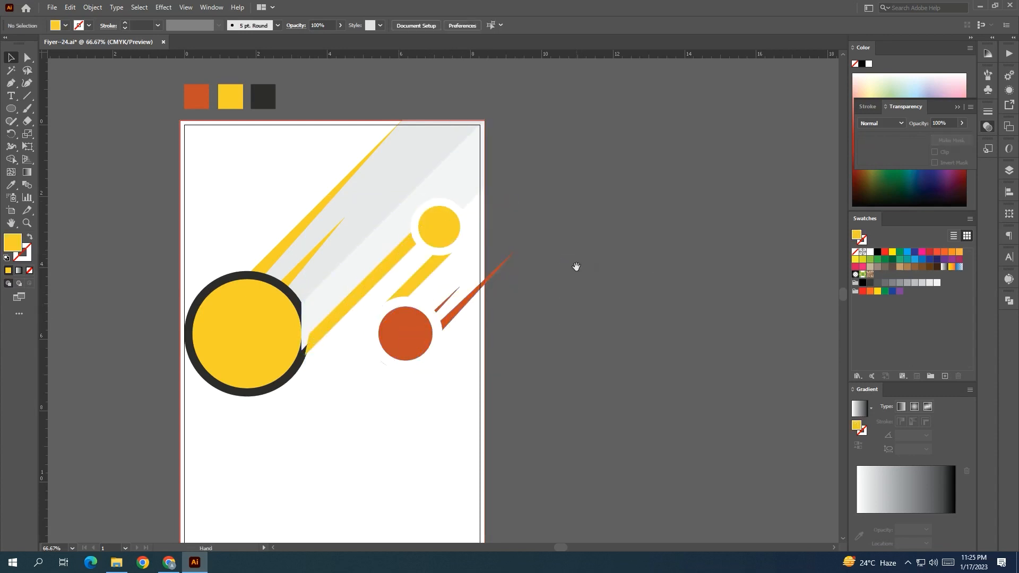
Step: Bring the large yellow circle and its dark ring to the front
left_click_drag(576, 266, 604, 257)
left_click(323, 318)
right_click(326, 318)
mouse_move(379, 308)
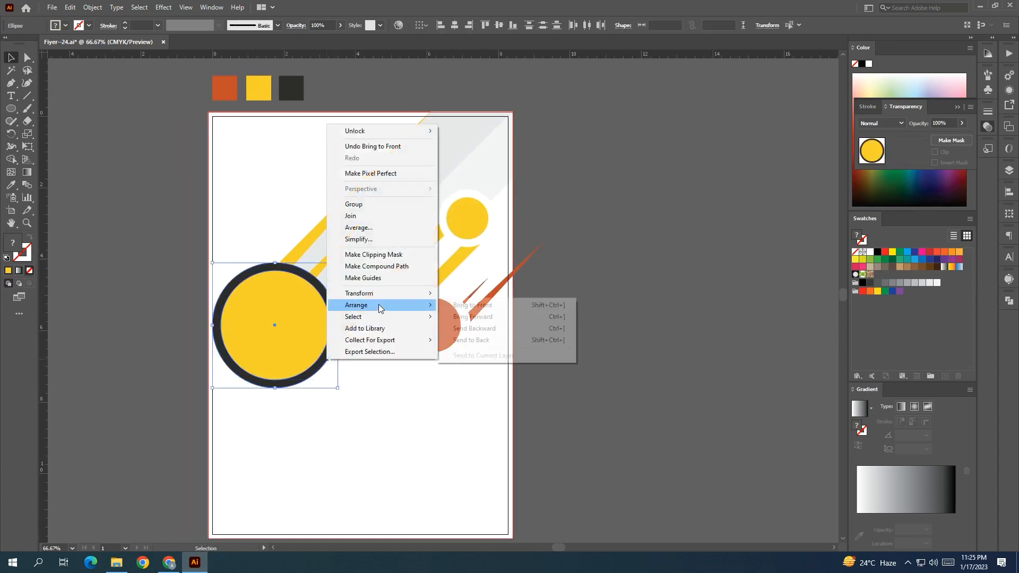
left_click(546, 306)
left_click(615, 310)
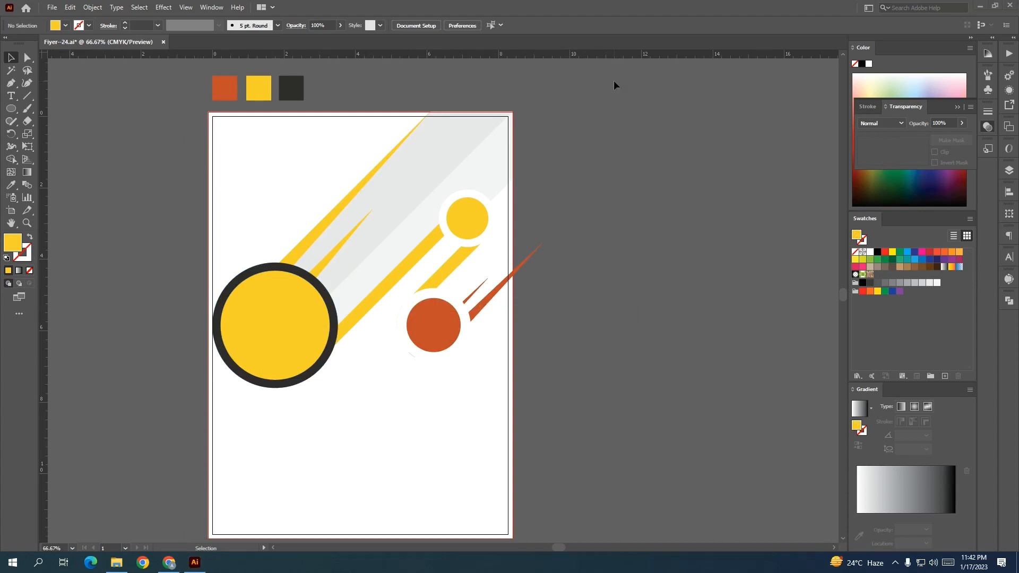
Step: Draw a diagonal band with the Pen tool from the artboard's right edge, passing below the small yellow circle to the orange circle's white ring
mouse_move(595, 206)
left_mouse_down()
mouse_move(640, 176)
mouse_move(605, 195)
left_mouse_up()
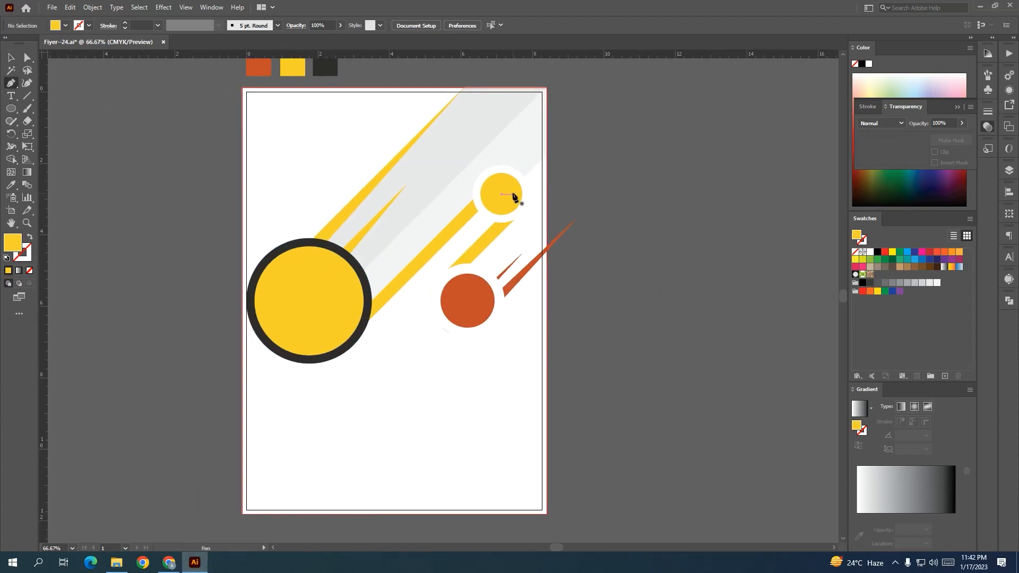
left_click(546, 154)
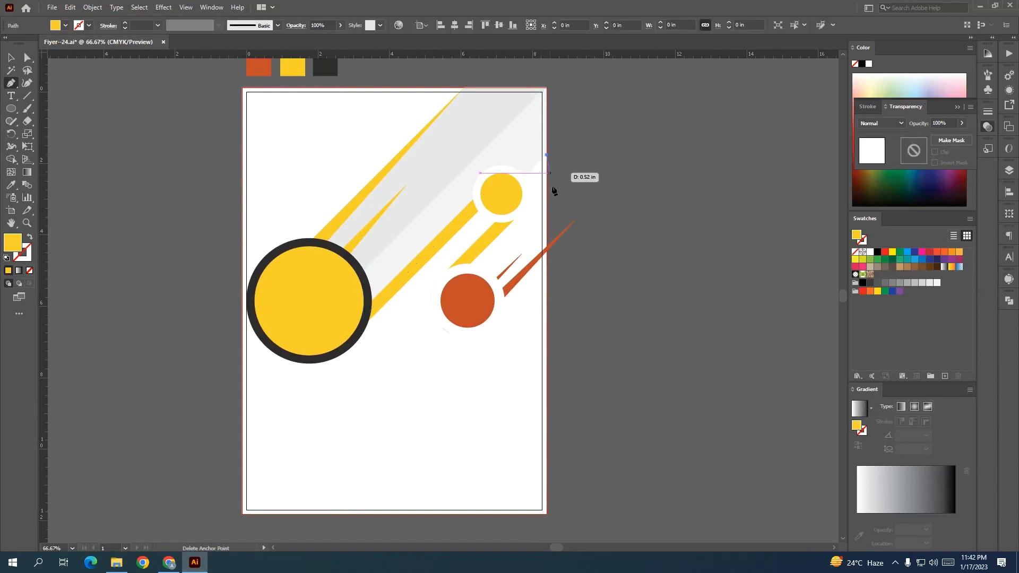
left_click(546, 231)
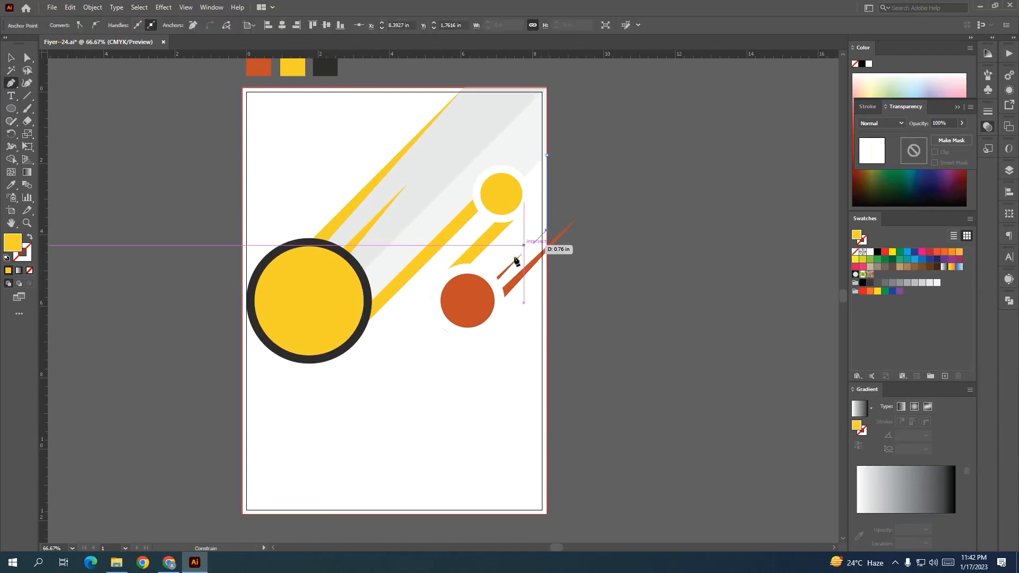
left_click(497, 278)
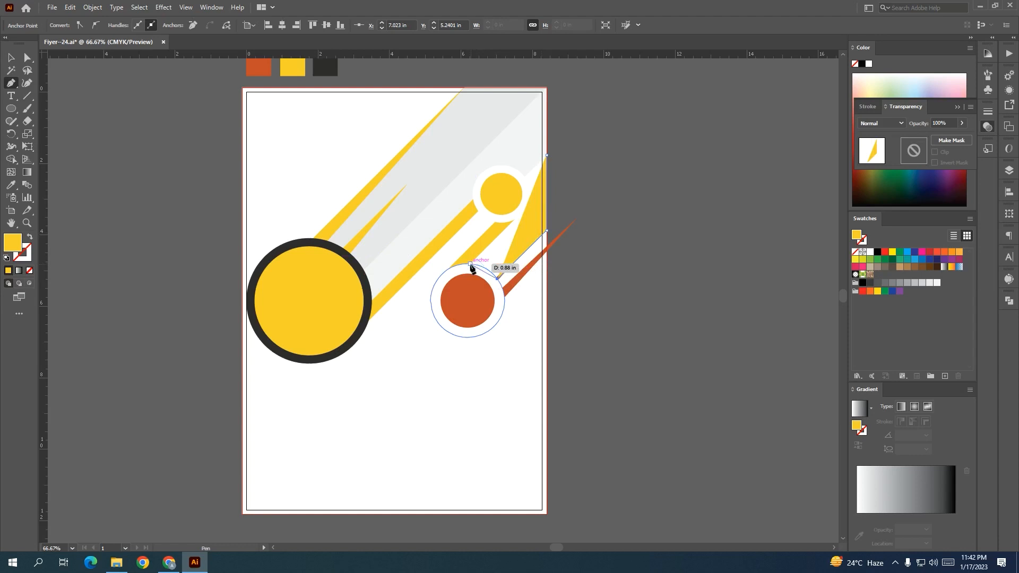
left_click(464, 264)
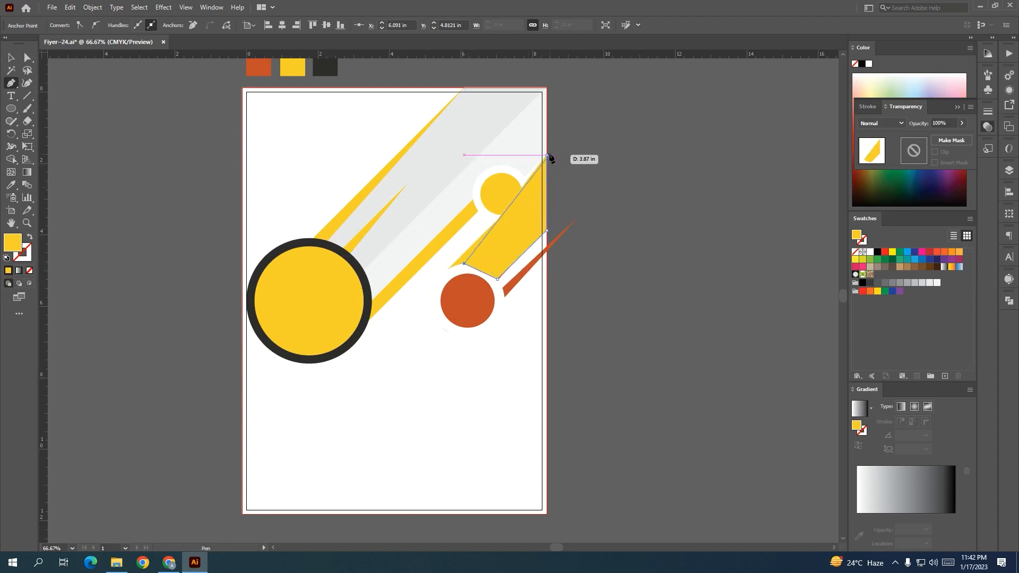
left_click(522, 210)
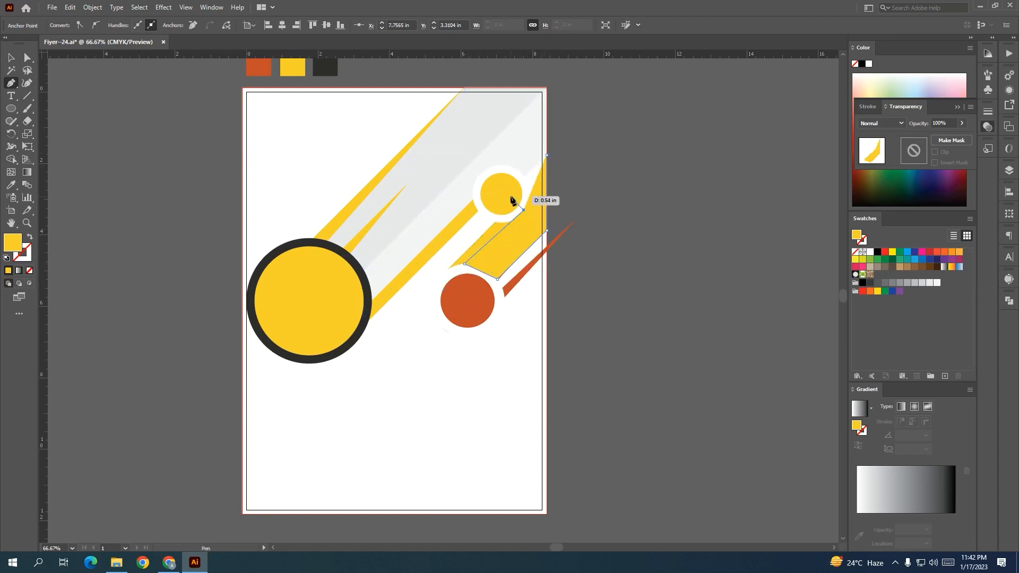
left_click(507, 195)
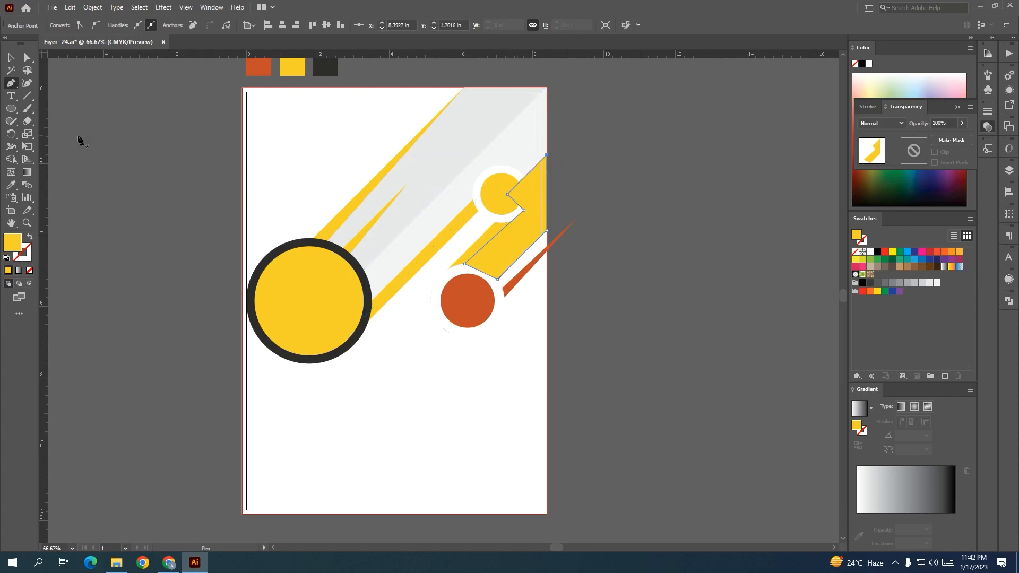
Step: Fill the new band with the large band's grey using the Eyedropper
left_click(408, 160)
key("v")
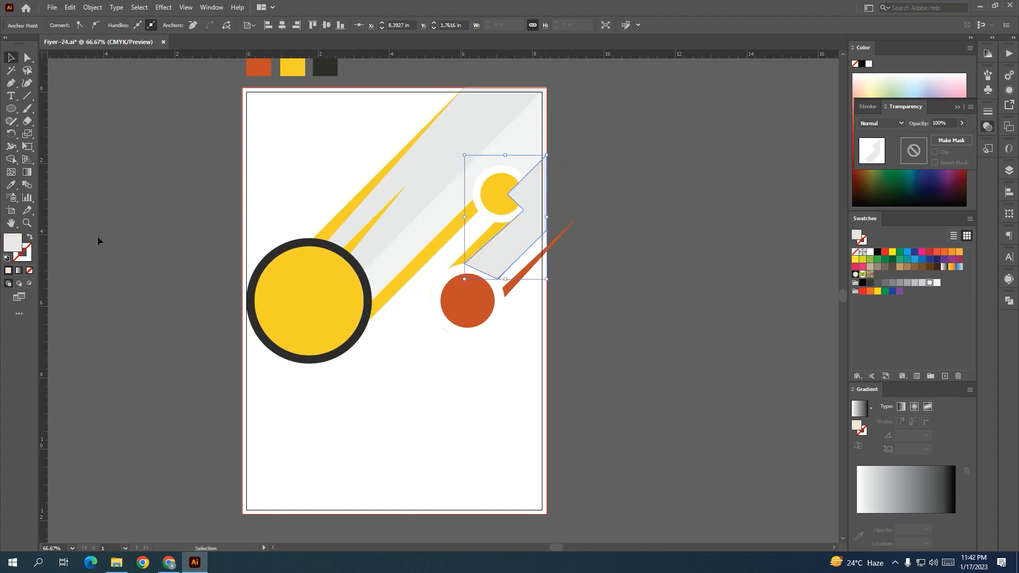
left_click(98, 237)
Step: Try to send the new grey band to the back
left_click(511, 251)
right_click(511, 251)
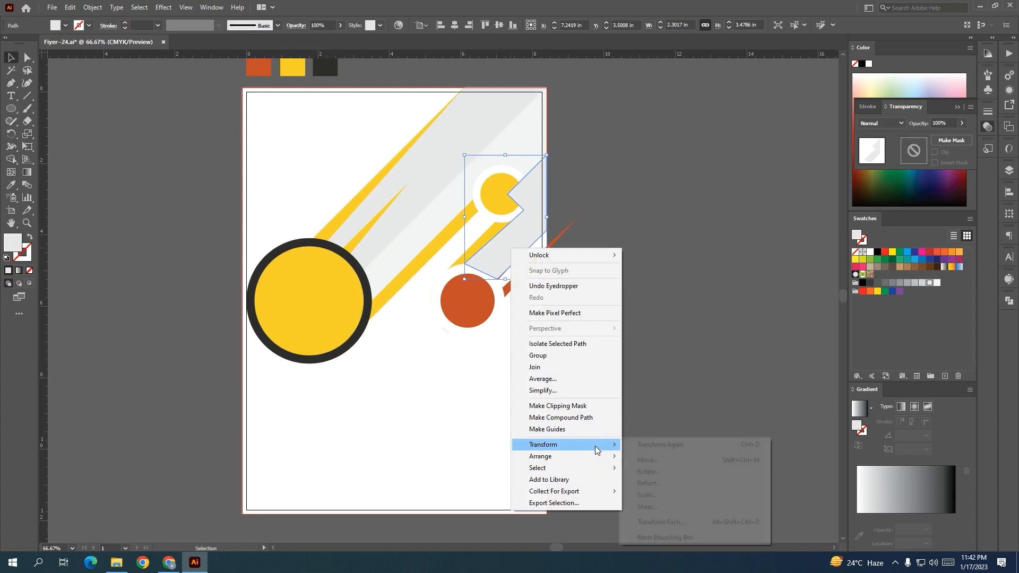
mouse_move(599, 457)
left_click(661, 491)
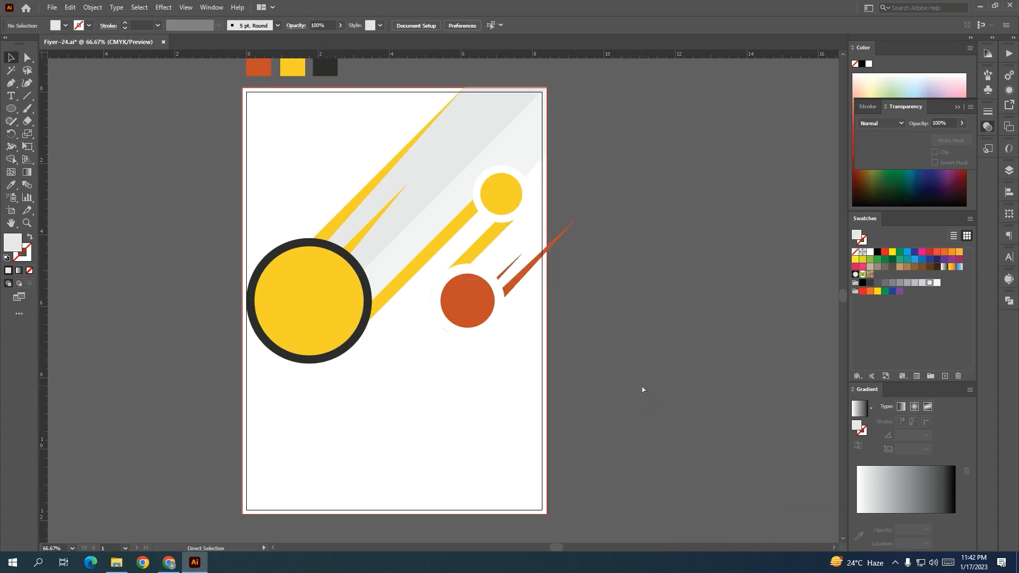
Step: Bring the small yellow circle, orange circle, white rings, lower yellow bar and long orange ray in front of the new grey band
left_click(511, 198)
left_click(450, 302, "shift")
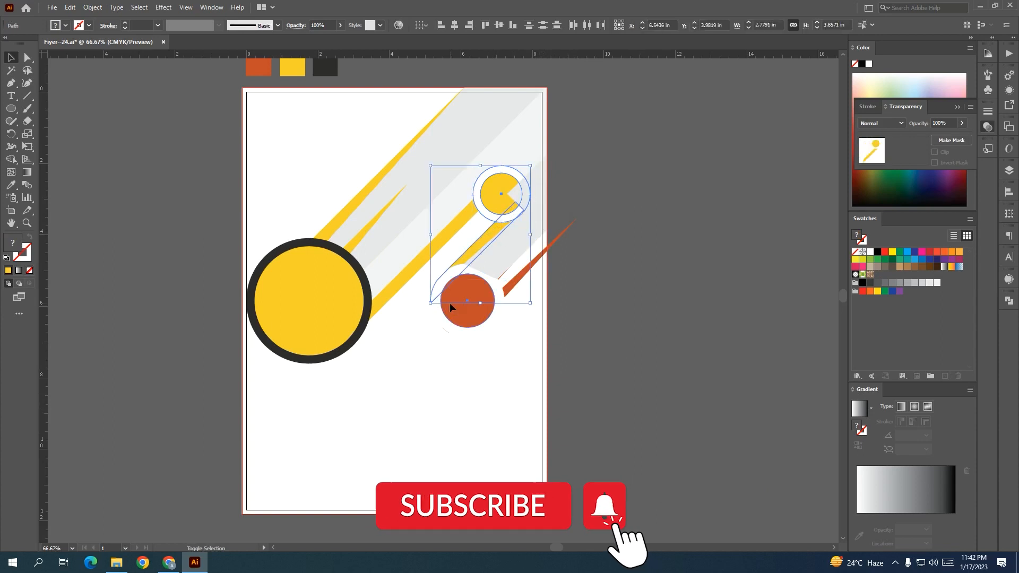
left_click(500, 279, "shift")
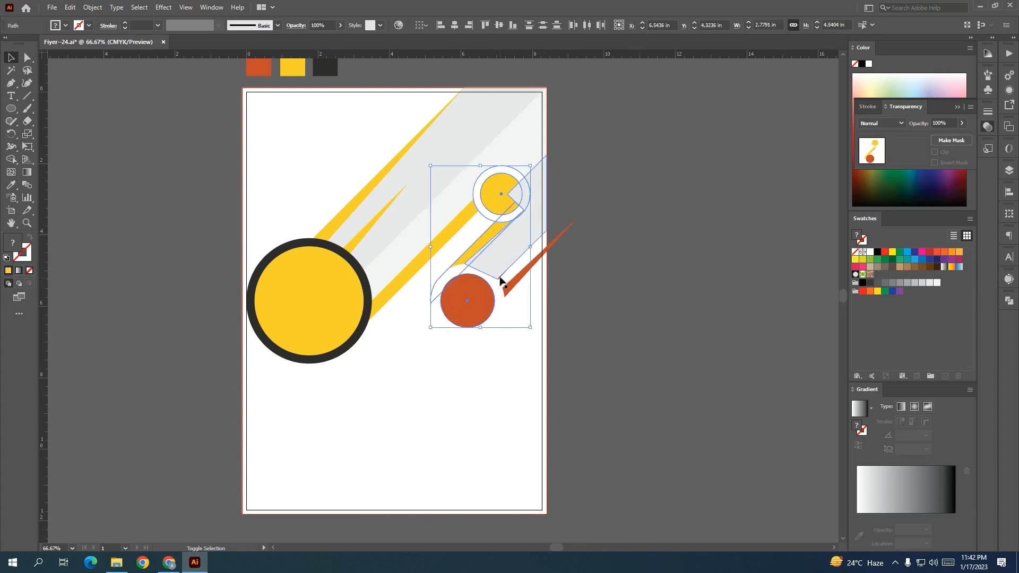
left_click(493, 291, "shift")
right_click(514, 287)
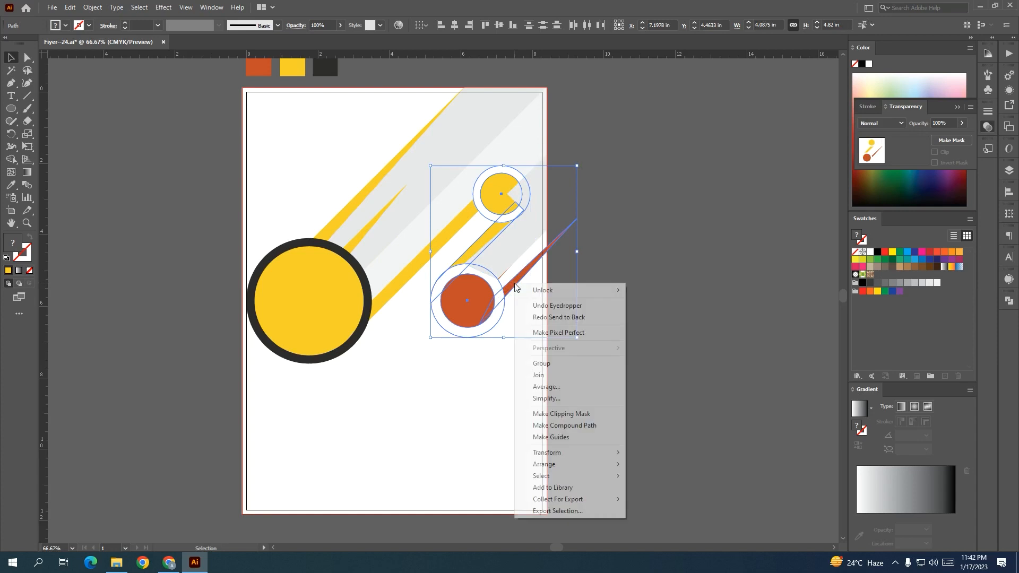
left_click(648, 462)
left_click(584, 371)
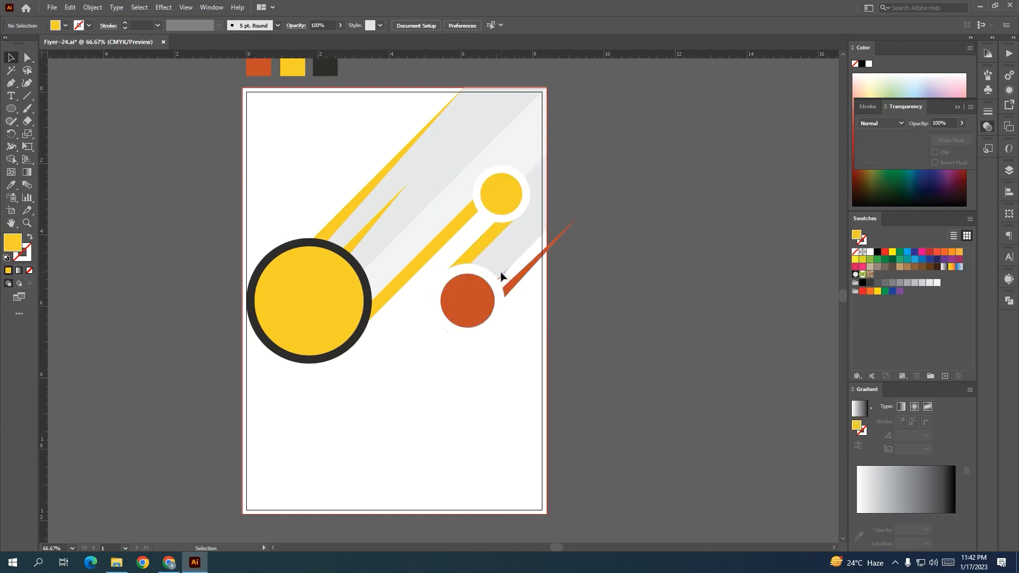
Step: Bring the shorter orange ray to the front
left_click(502, 276)
right_click(505, 276)
mouse_move(574, 483)
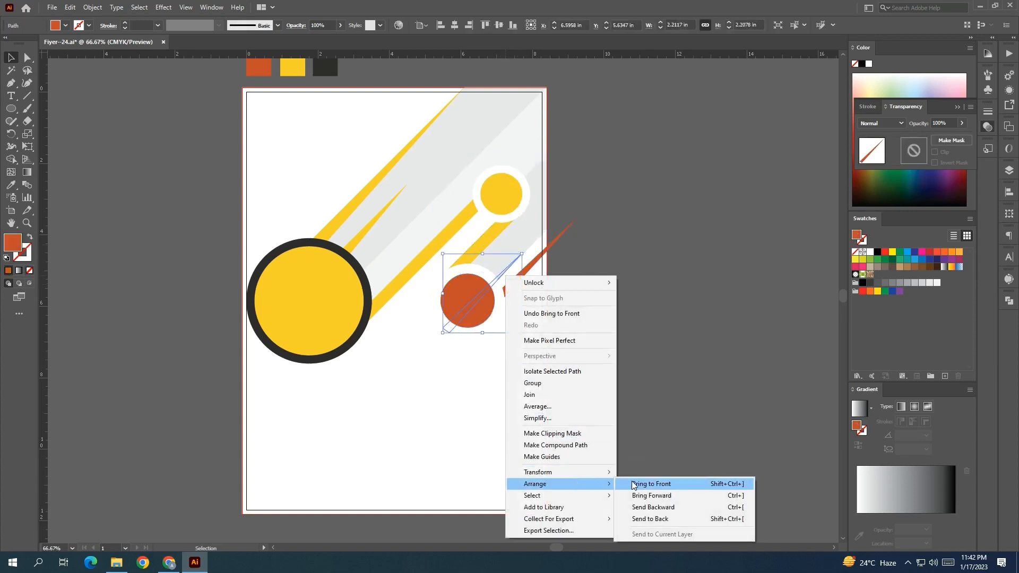
left_click(633, 485)
left_click(664, 428)
Step: Trim away the shorter orange ray's lower end protruding past the orange circle with Shape Builder
left_click_drag(609, 414, 614, 430)
left_click_drag(459, 345, 459, 318)
key("shift+m")
left_click(11, 58)
left_click(164, 240)
Step: Bring the orange circle in front of the shorter orange ray
left_click(456, 308)
right_click(456, 308)
mouse_move(517, 254)
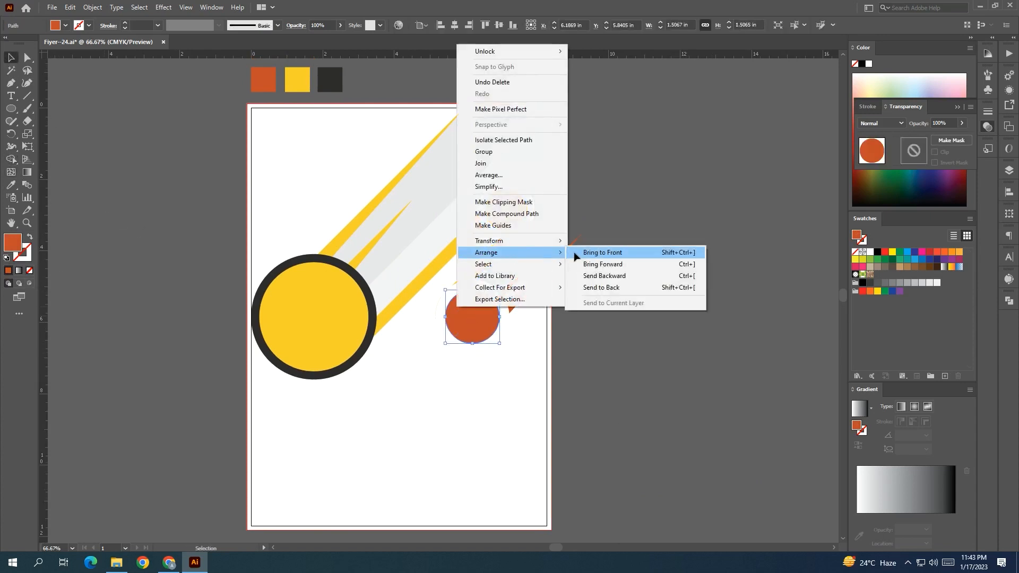
left_click(575, 253)
left_click(648, 285)
left_click_drag(646, 281, 645, 289)
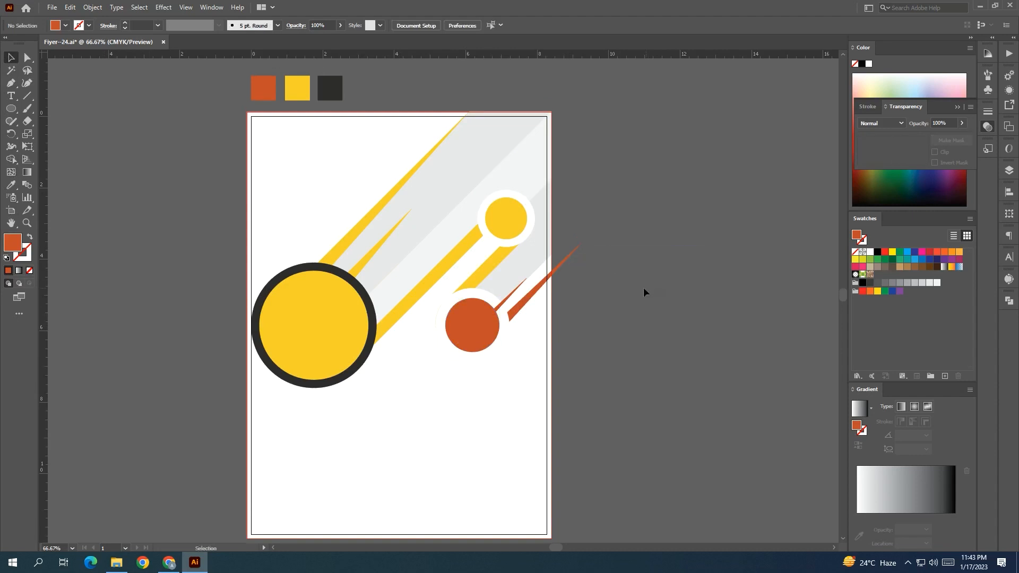
Step: Draw a diagonal band with the Pen tool, filling the gap between the two orange rays up to the artboard's right edge
left_click(11, 83)
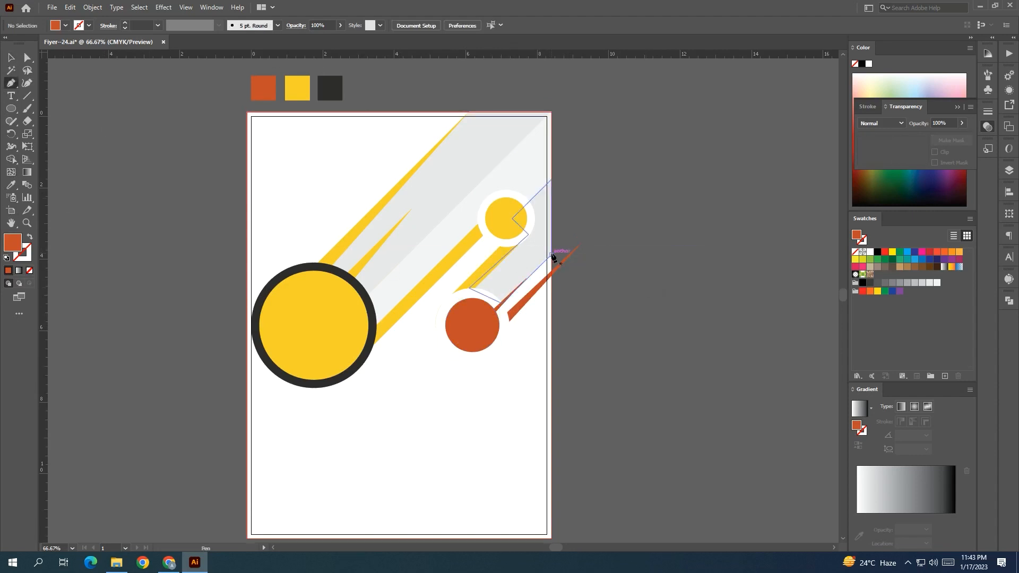
left_click(552, 258)
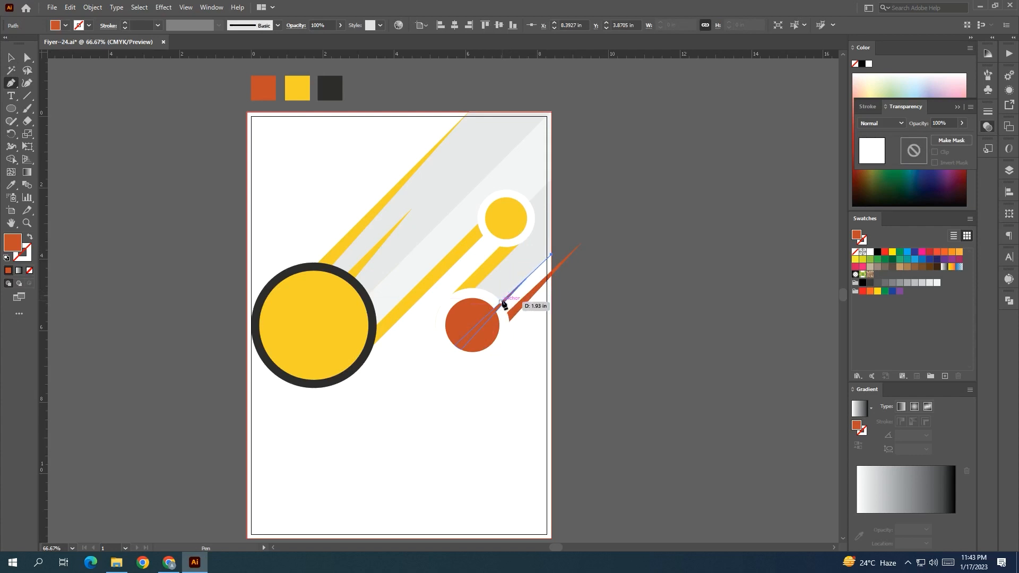
left_click(500, 306)
left_click(508, 320)
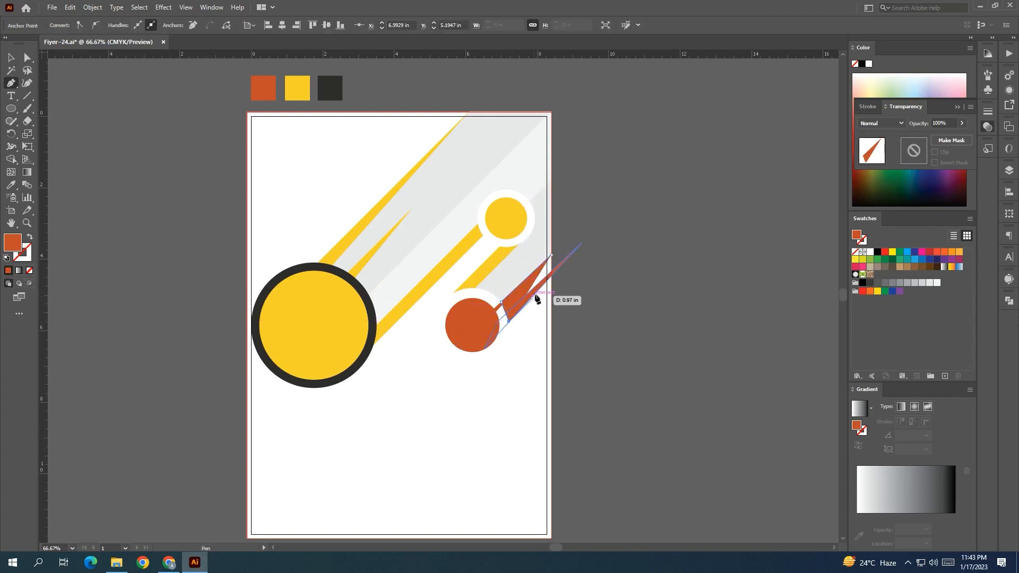
left_click(553, 275)
left_click(552, 258)
Step: Bring both orange rays in front of the new diagonal band
left_click(11, 57)
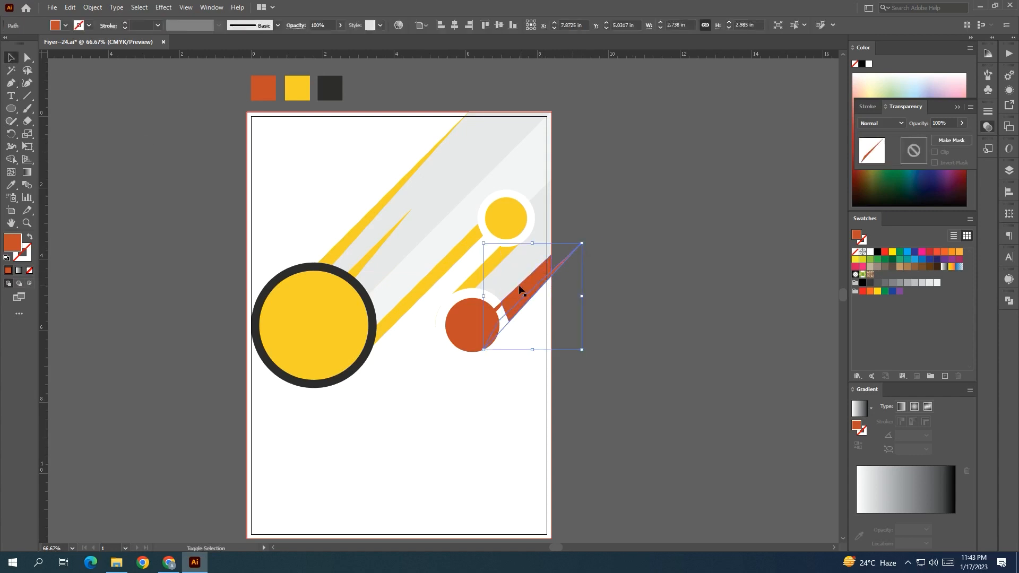
left_click(489, 297, "shift")
right_click(486, 303)
mouse_move(558, 489)
left_click(650, 486)
left_click(659, 453)
Step: Fill the new band with the lightest grey and the band between the small yellow and orange circles with a darker grey
left_click(543, 272)
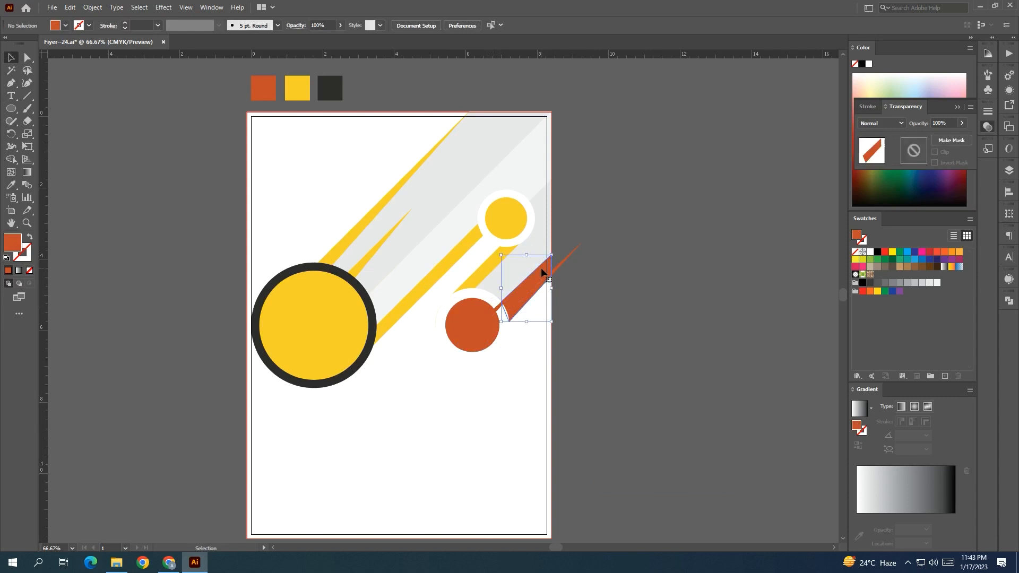
left_click(937, 282)
scroll(653, 273, "left", 1)
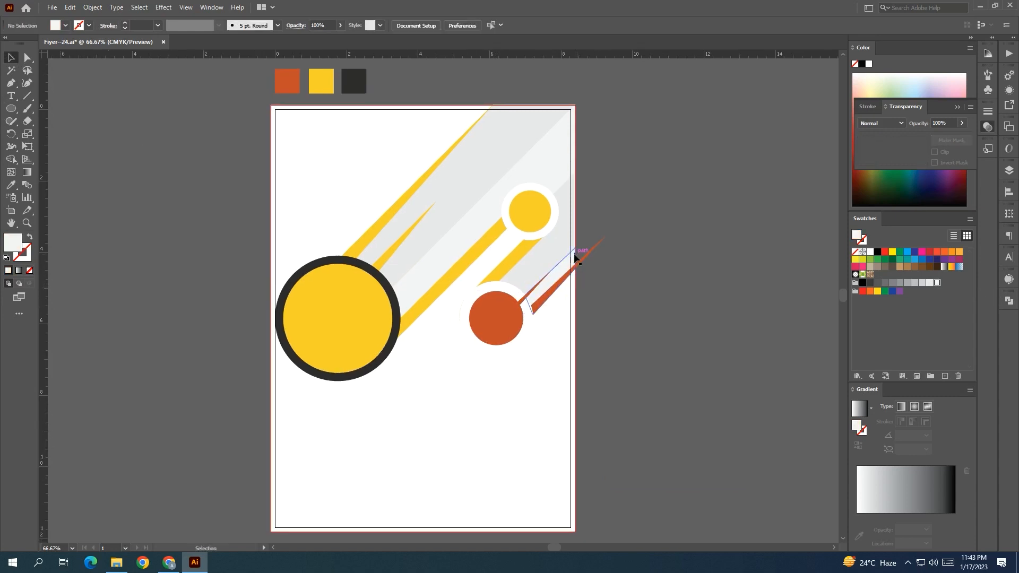
left_click(570, 234)
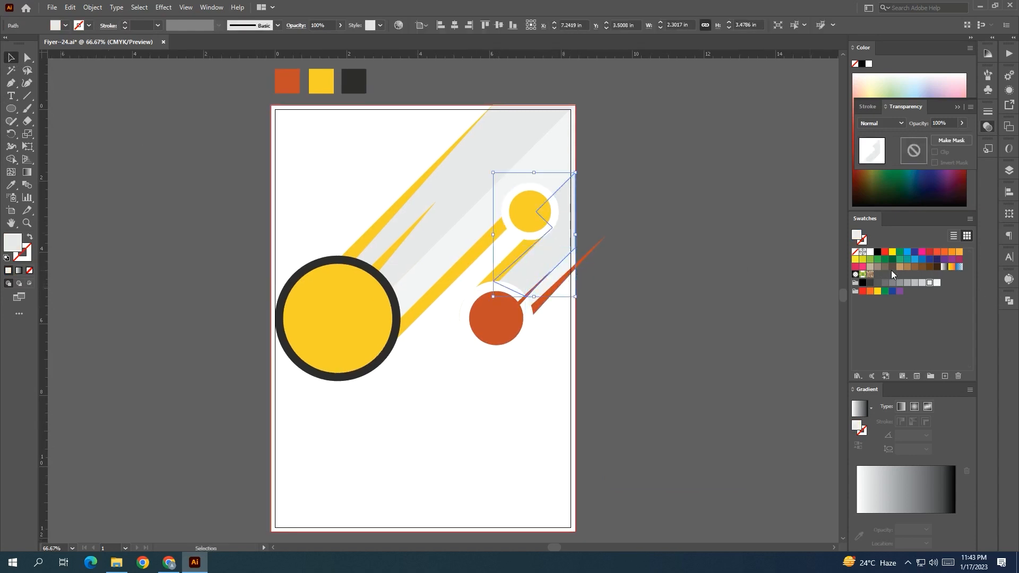
left_click(921, 283)
left_click(712, 301)
scroll(689, 302, "right", 1)
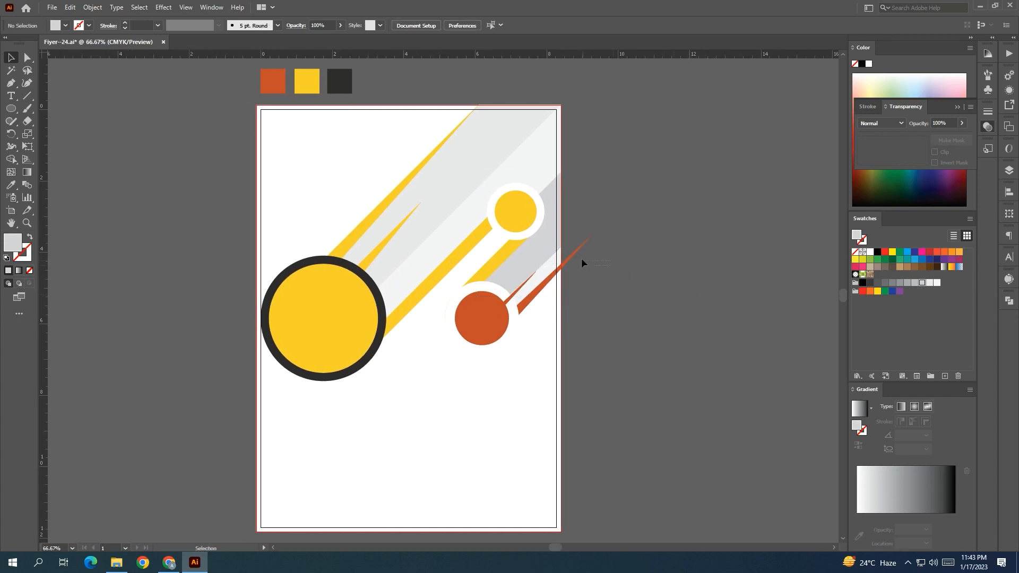
left_click_drag(578, 243, 558, 269)
left_click(609, 295)
Step: Draw an orange Pen shape covering the artboard's upper half, following the big circle's middle, the bars, both small circles and the right edge
scroll(612, 297, "down", 1)
left_click_drag(617, 301, 607, 273)
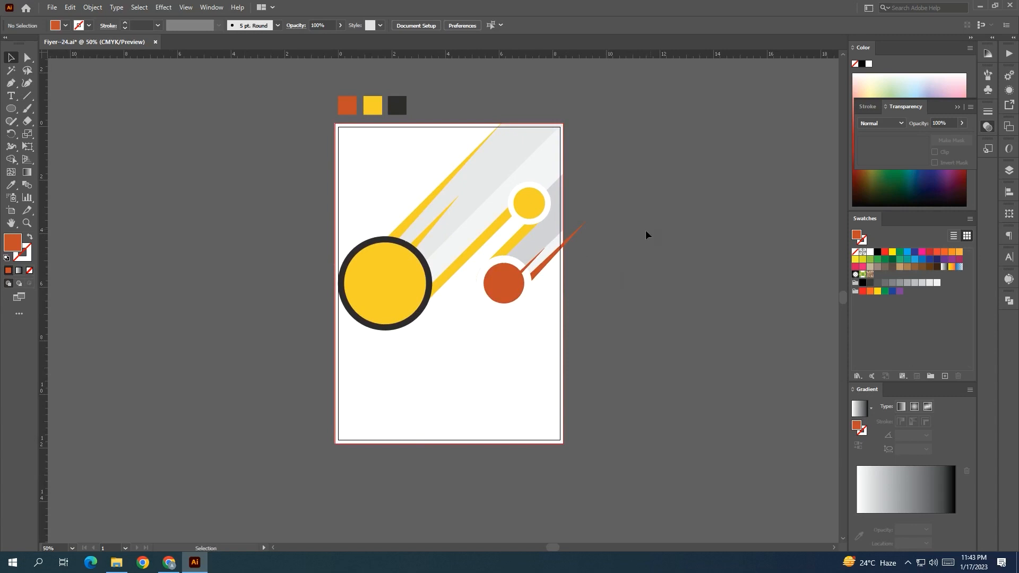
left_click_drag(638, 236, 601, 245)
key("p")
left_click(297, 132)
left_click(297, 294)
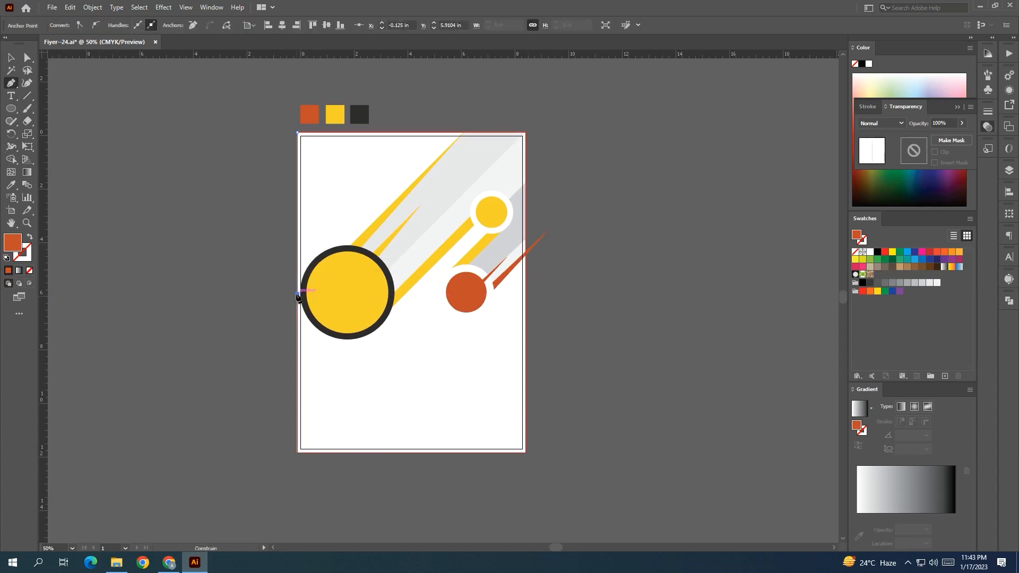
left_click(397, 293)
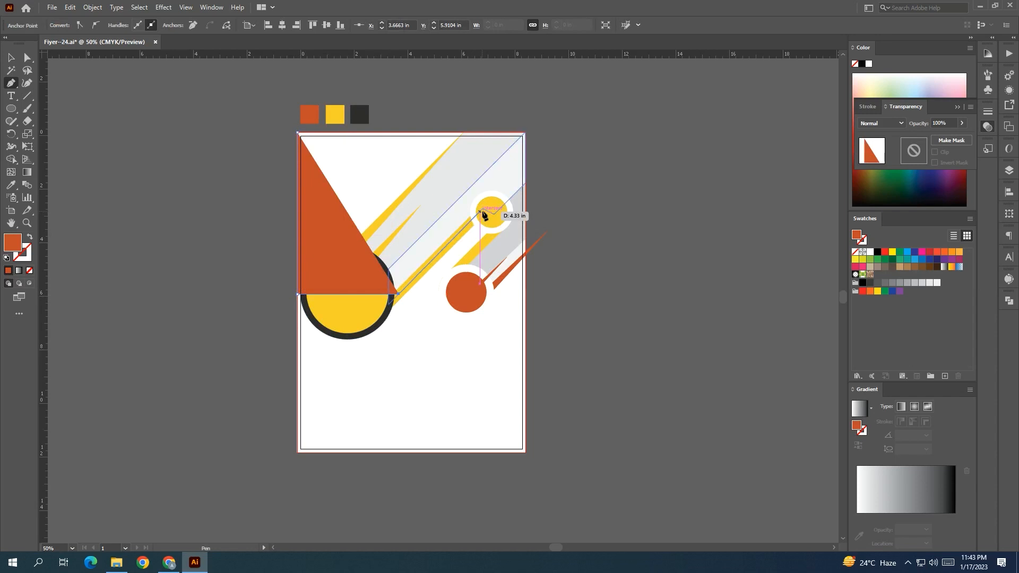
left_click(474, 215)
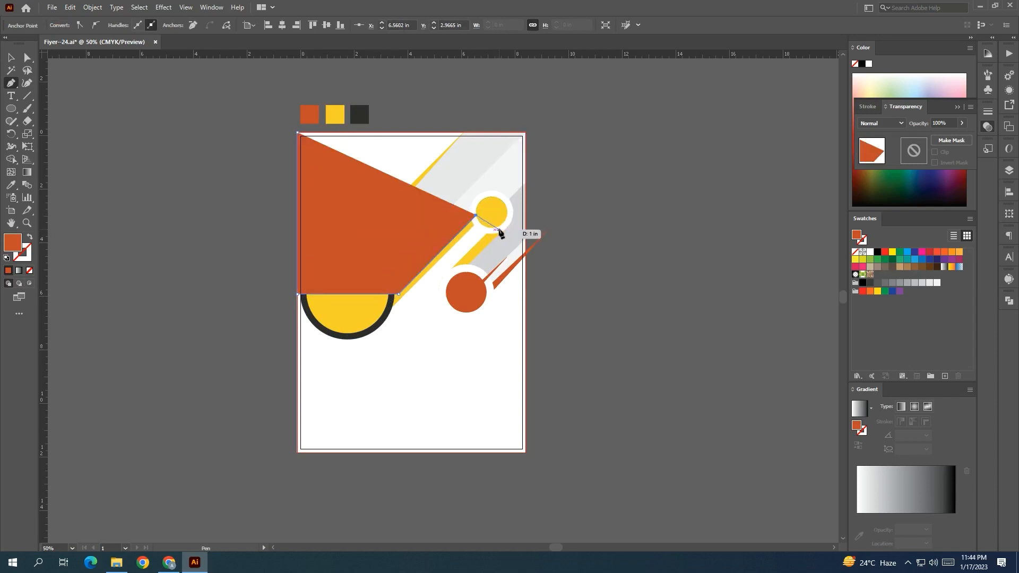
left_click(498, 230)
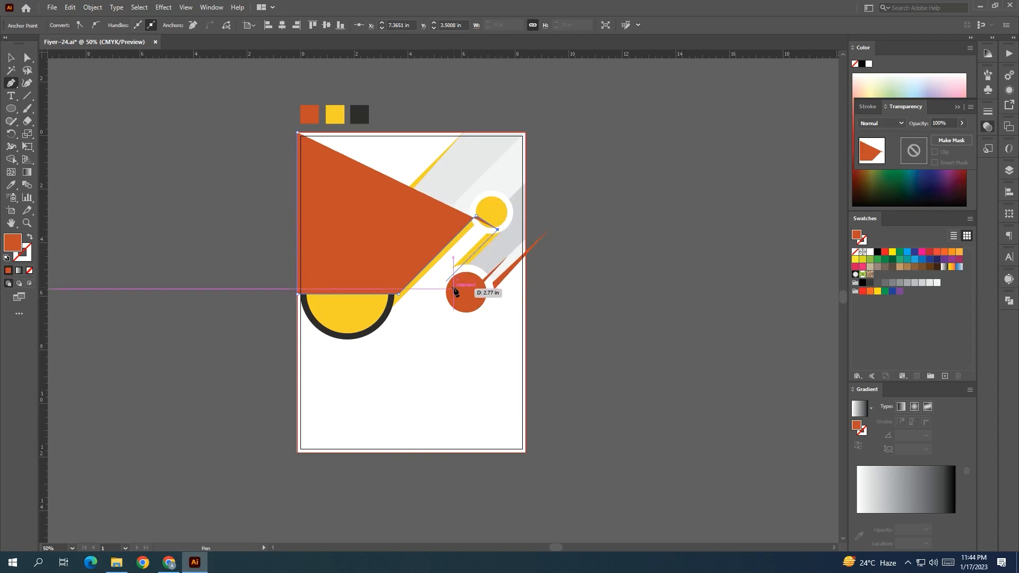
left_click(448, 281)
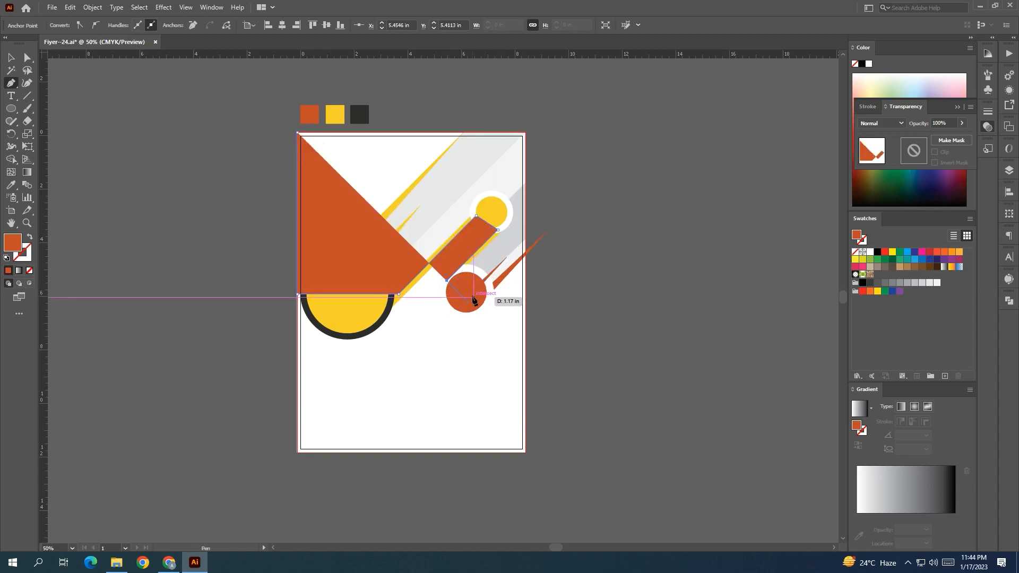
left_click(469, 303)
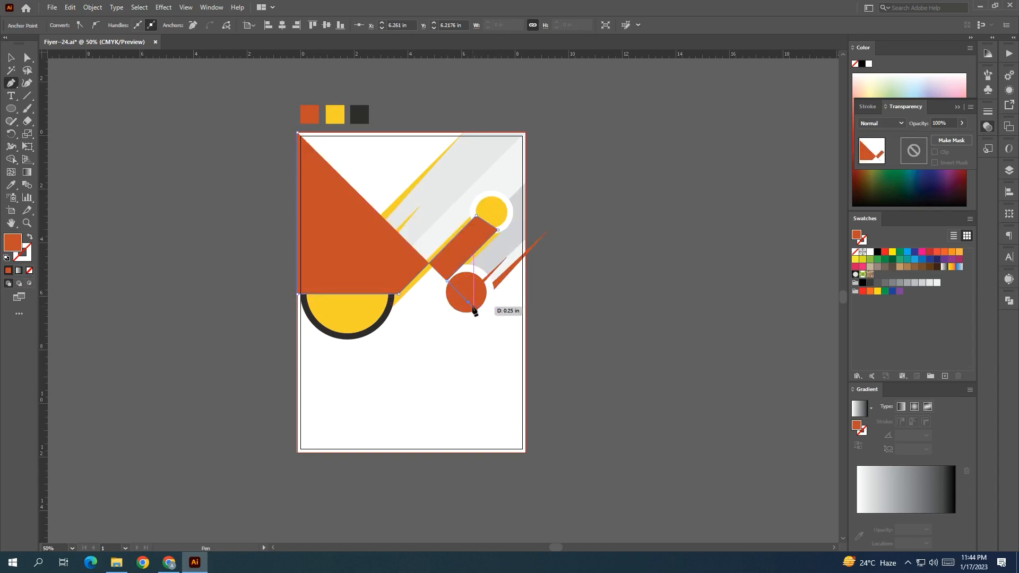
left_click(525, 256)
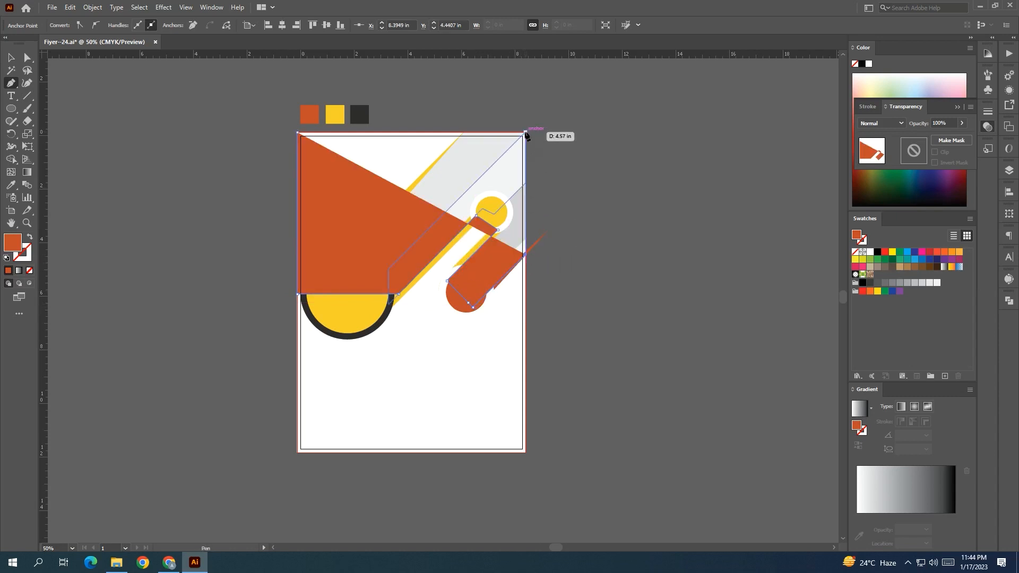
left_click(525, 132)
Step: Bring the circles, rings, bars, rays and grey bands in front of the new orange shape
left_click(11, 57)
left_click(276, 182)
left_click_drag(655, 454, 655, 455)
left_click_drag(252, 137, 593, 380)
left_click(112, 181)
left_click_drag(623, 420, 622, 420)
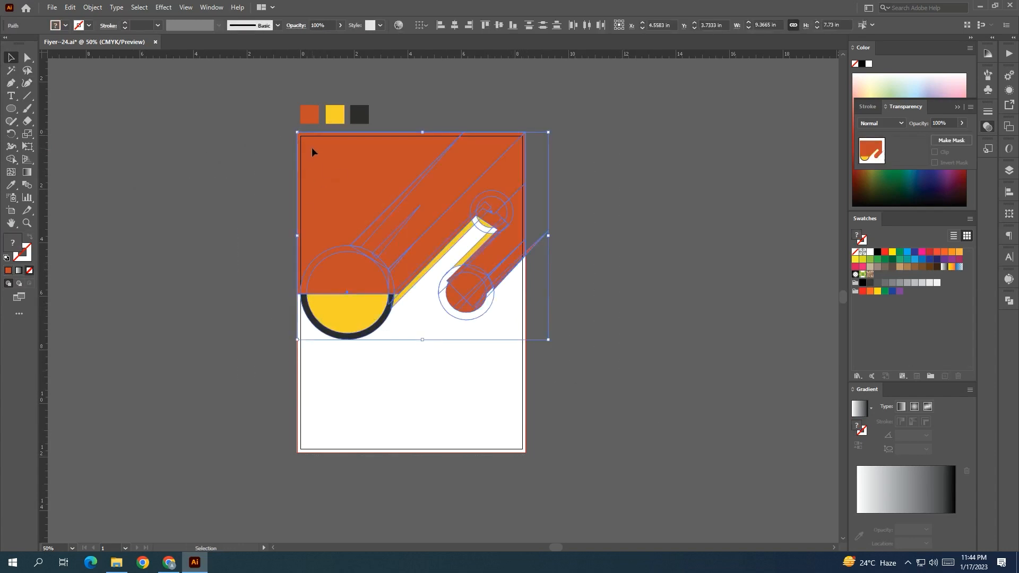
right_click(334, 171)
mouse_move(427, 351)
left_click(469, 352)
left_click(584, 342)
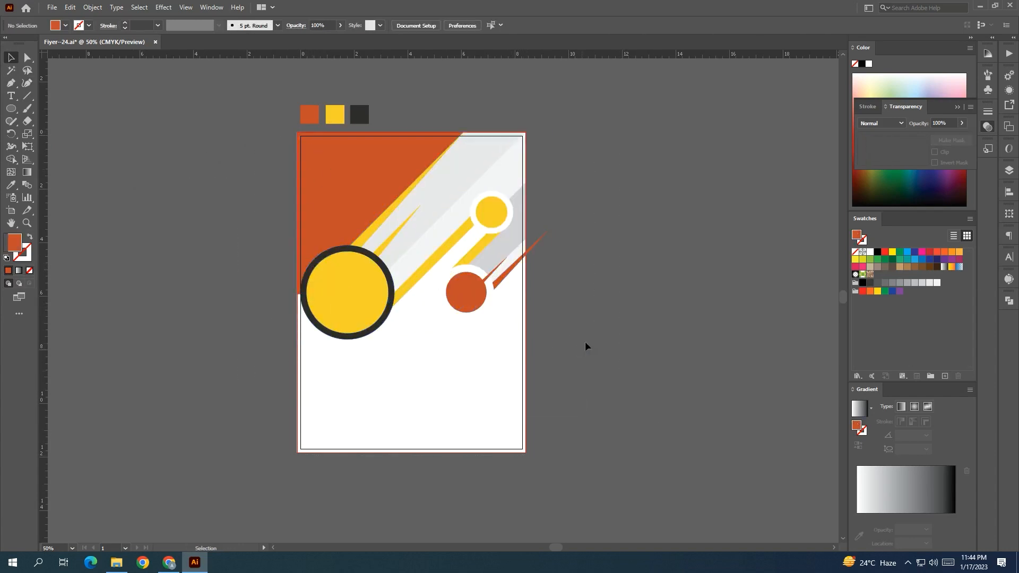
Step: Embed the linked city street photo and move it behind the flyer's upper half
left_click_drag(583, 331, 549, 337)
scroll(548, 335, "down", 1)
left_click_drag(619, 337, 380, 333)
left_click_drag(651, 345, 590, 343)
left_click_drag(806, 332, 482, 330)
left_click_drag(530, 418, 689, 420)
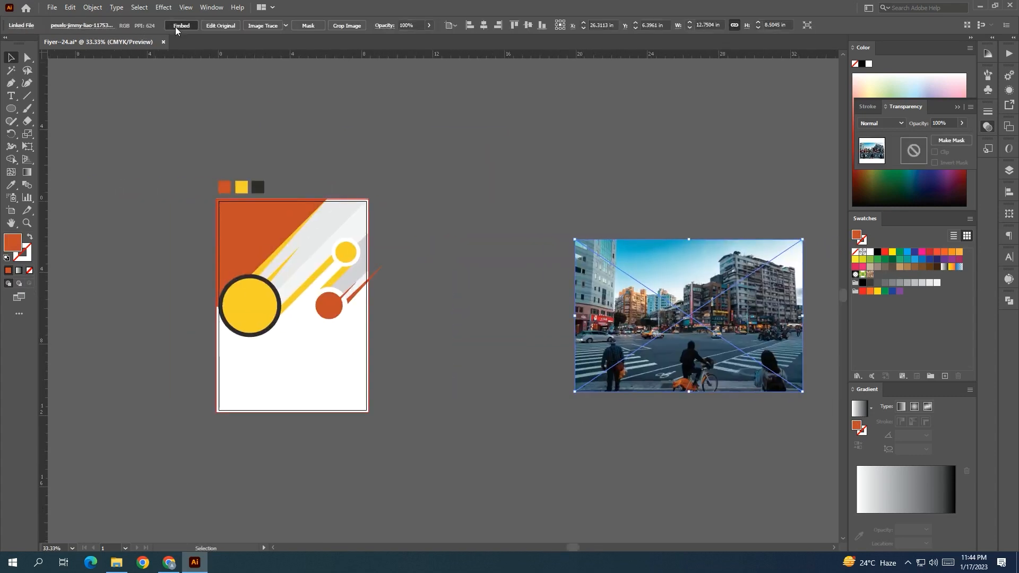
left_click_drag(662, 293, 508, 264)
scroll(466, 155, "up", 1)
scroll(546, 118, "left", 2)
left_click_drag(587, 263, 228, 256)
Step: Make a clipping mask from the street photo and the large orange shape
left_click(212, 186, "shift")
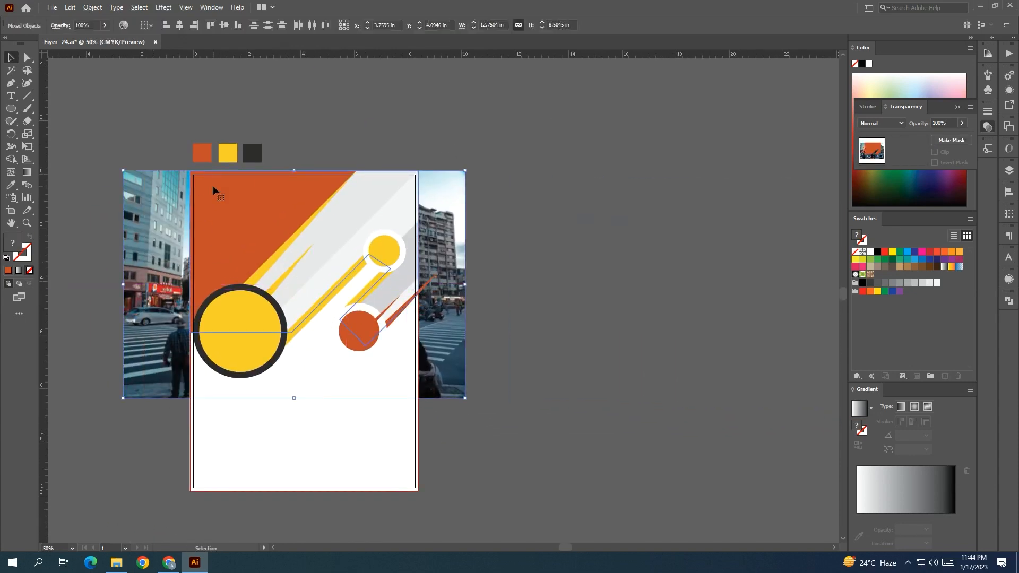
right_click(213, 186)
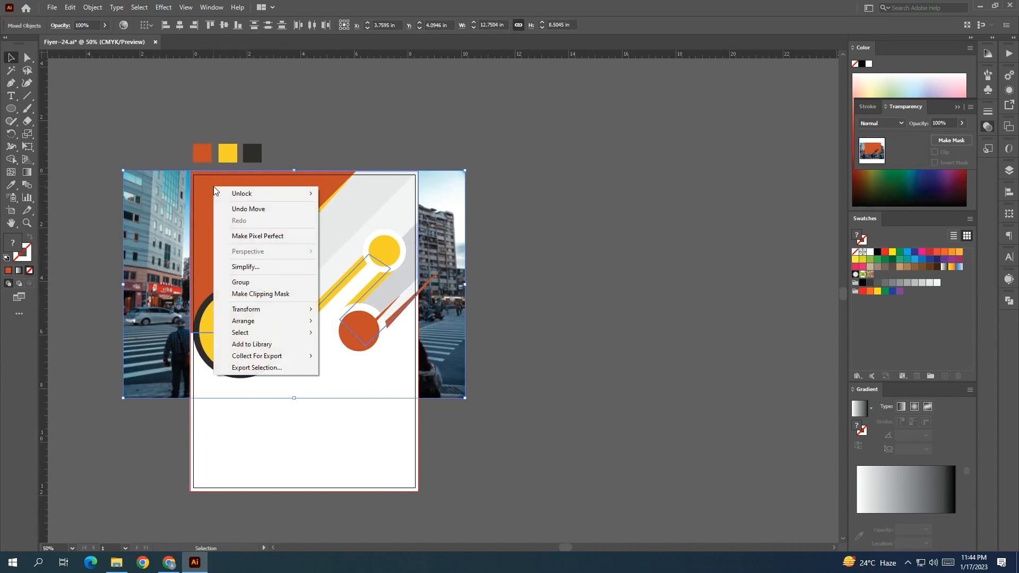
left_click(256, 293)
left_click_drag(520, 312, 571, 310)
left_click(571, 310)
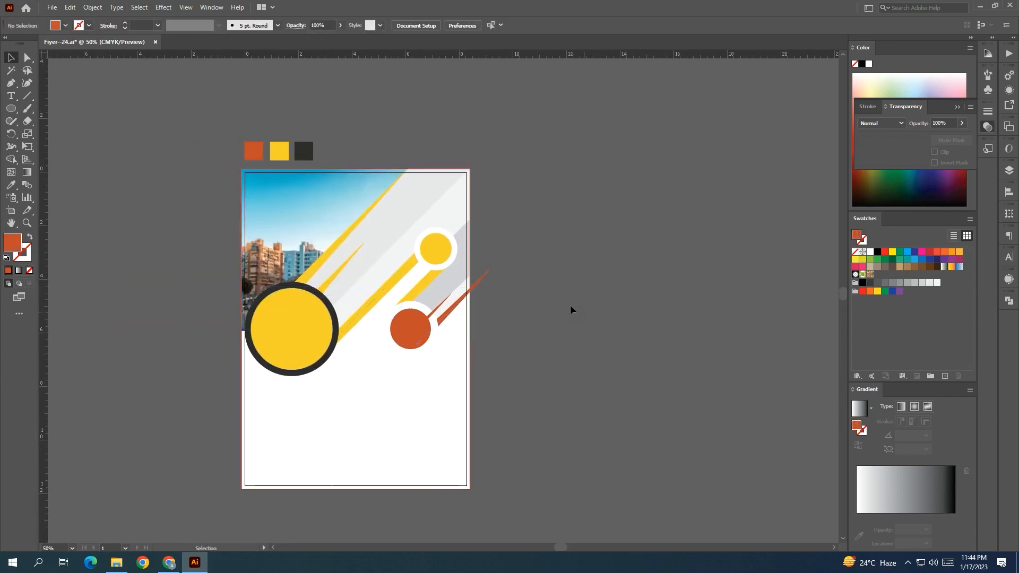
Step: Set the blending mode of all the grey diagonal bands to Darken
left_click(396, 205)
left_click(463, 280, "shift")
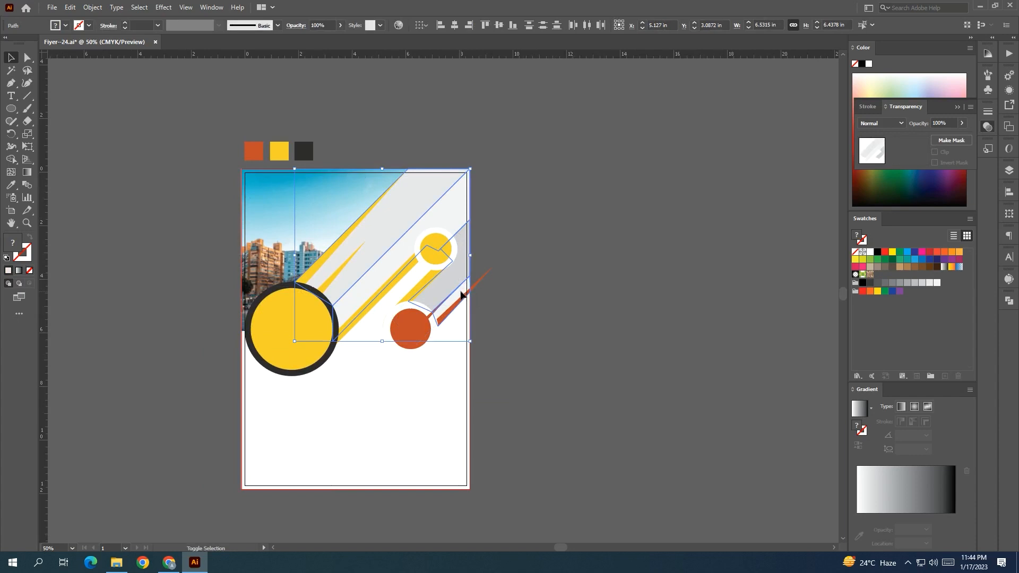
left_click(898, 124)
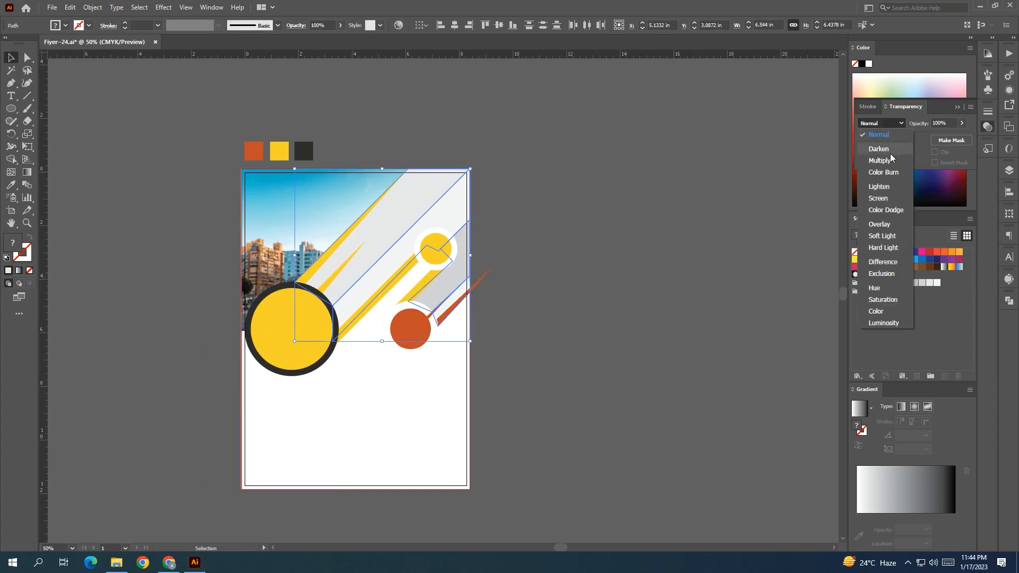
left_click(890, 153)
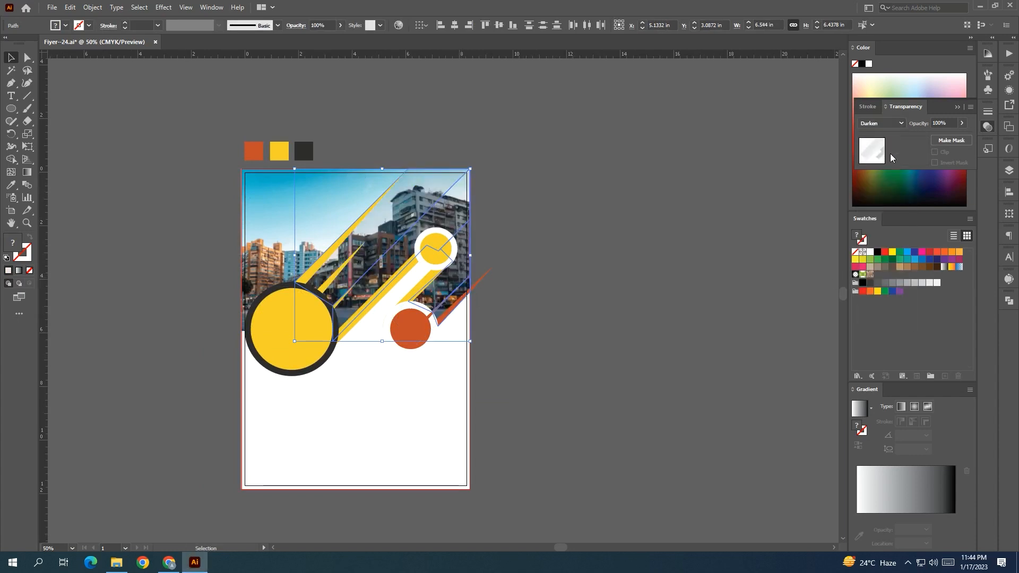
left_click(645, 225)
Step: Fill the uppermost diagonal band with black and reduce its opacity to 43%
scroll(650, 274, "left", 1)
left_click(480, 199)
left_click(877, 253)
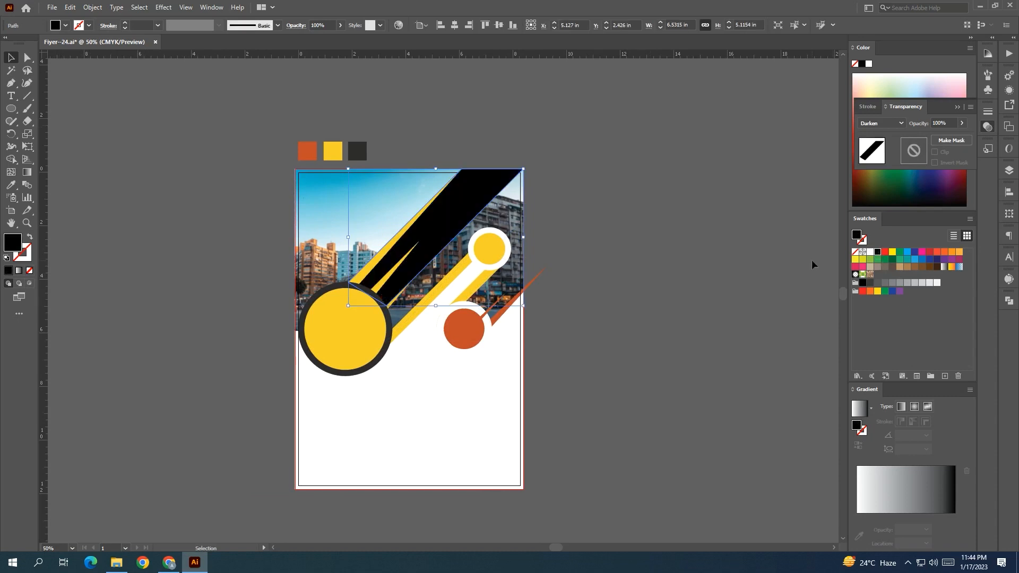
left_click(900, 126)
left_click(900, 127)
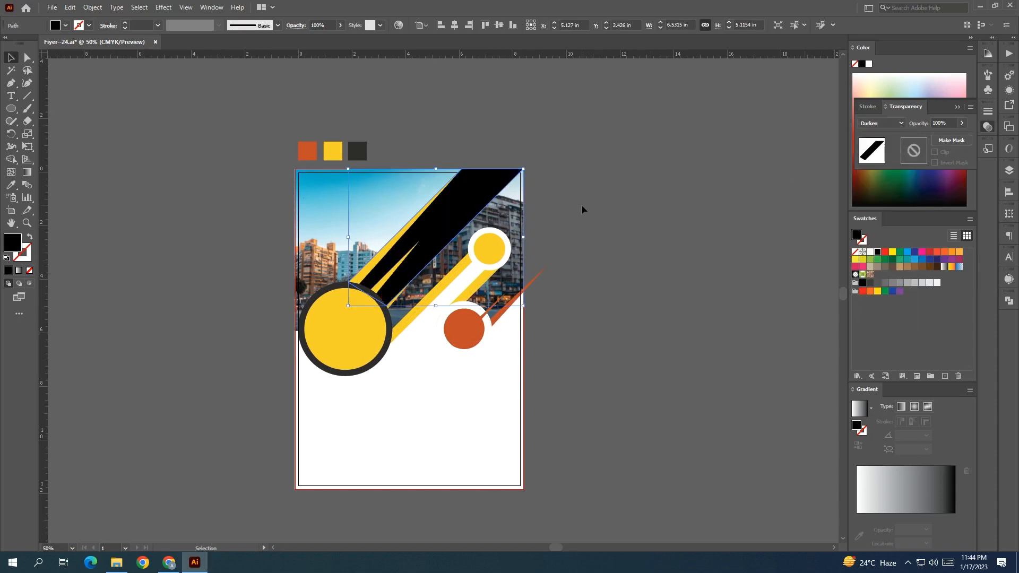
left_click(341, 25)
left_click_drag(339, 38, 316, 40)
Step: Give the uppermost band a linear white-to-black gradient with its midpoint at about 32%
left_click(902, 508)
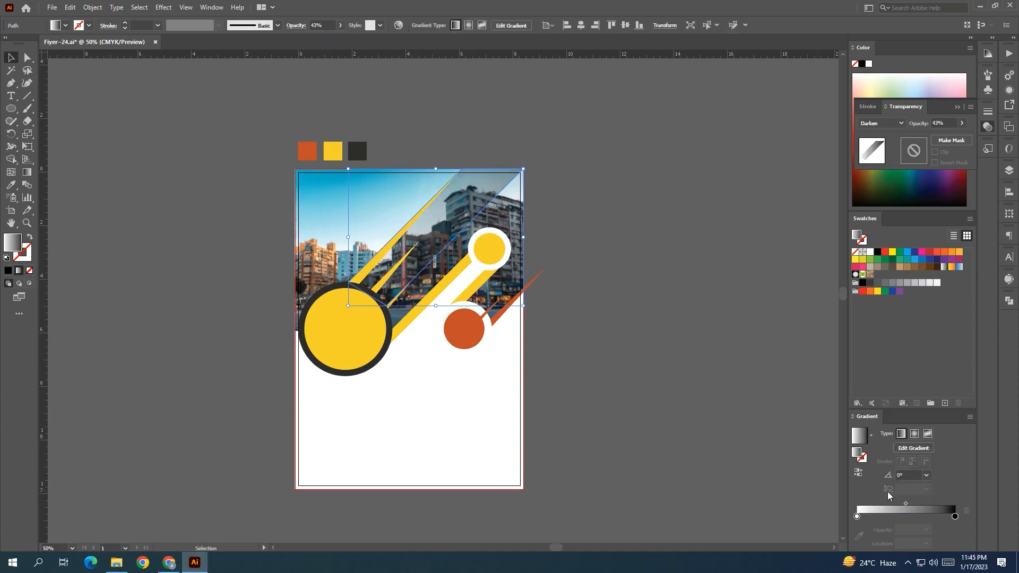
left_click(858, 474)
left_click(859, 474)
left_click_drag(905, 503, 887, 504)
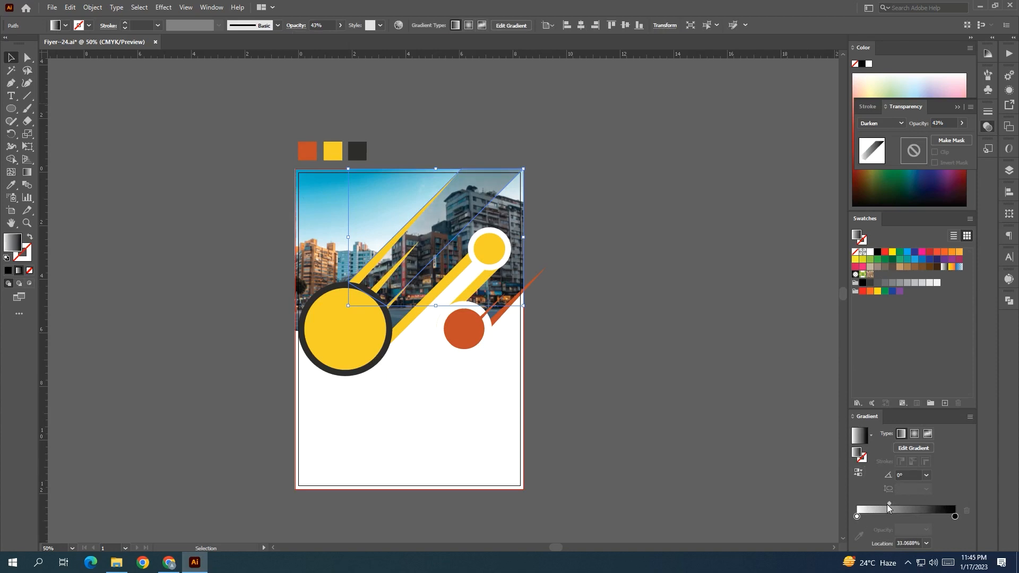
left_click(554, 246)
Step: Give the middle diagonal band a linear black-to-white gradient with its midpoint at about 20%
left_click(467, 242)
left_click(886, 511)
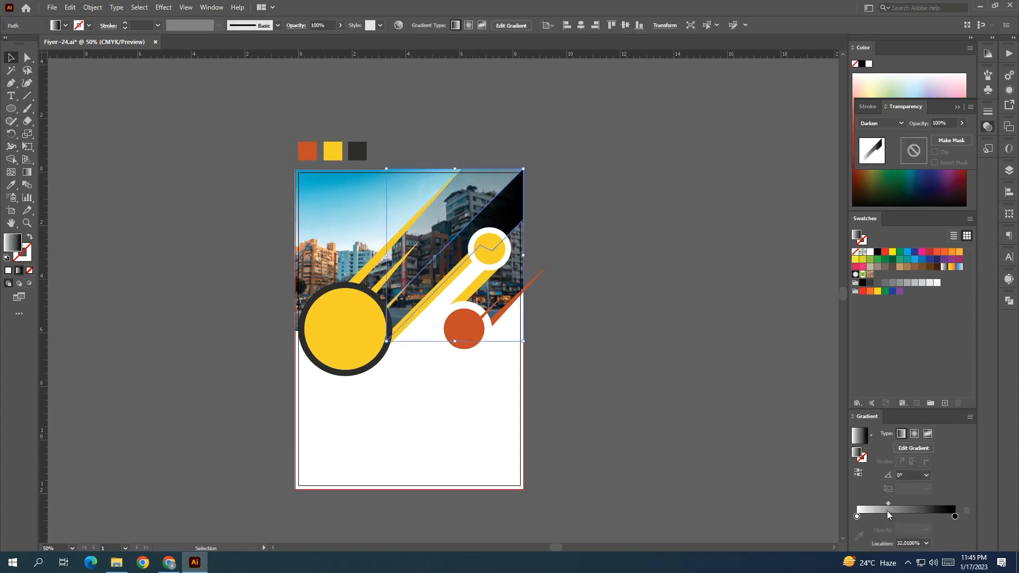
left_click(859, 473)
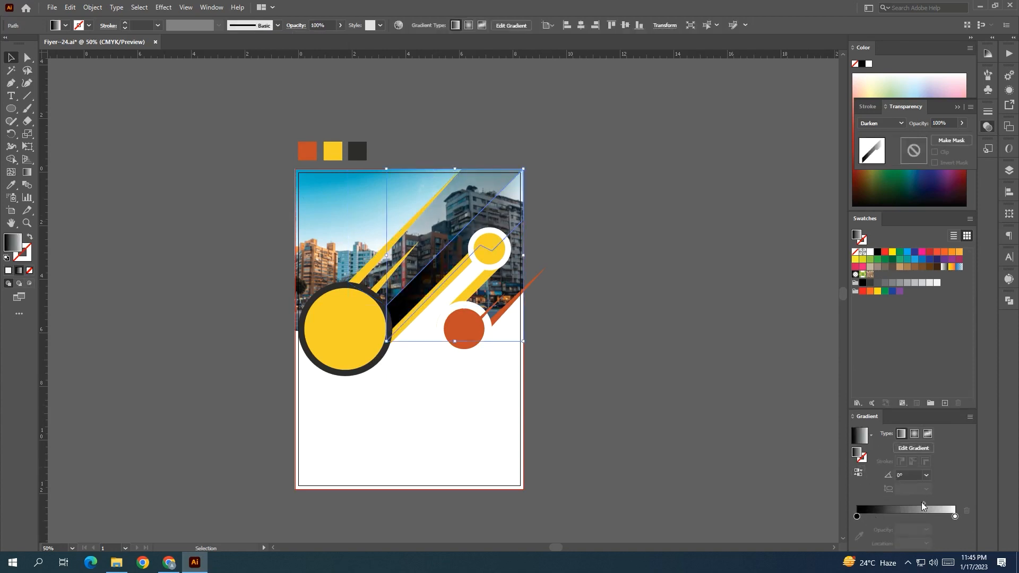
left_click_drag(920, 501, 876, 504)
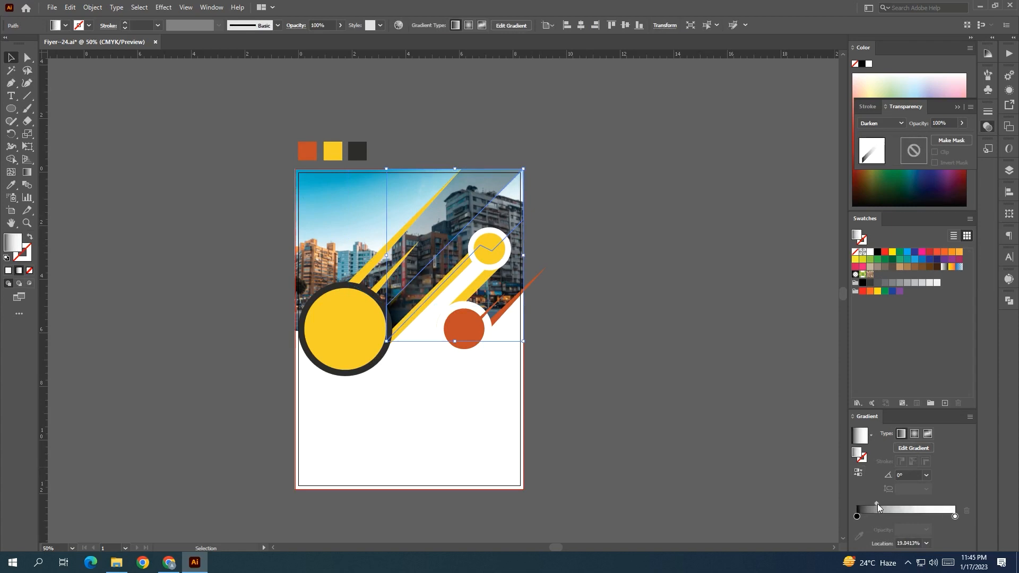
left_click(724, 431)
Step: Copy the uppermost band's gradient and opacity onto the band between the small yellow and orange circles with the Eyedropper
key("space")
left_click_drag(719, 408, 739, 405)
left_click(533, 267)
left_click(11, 185)
left_click(470, 204)
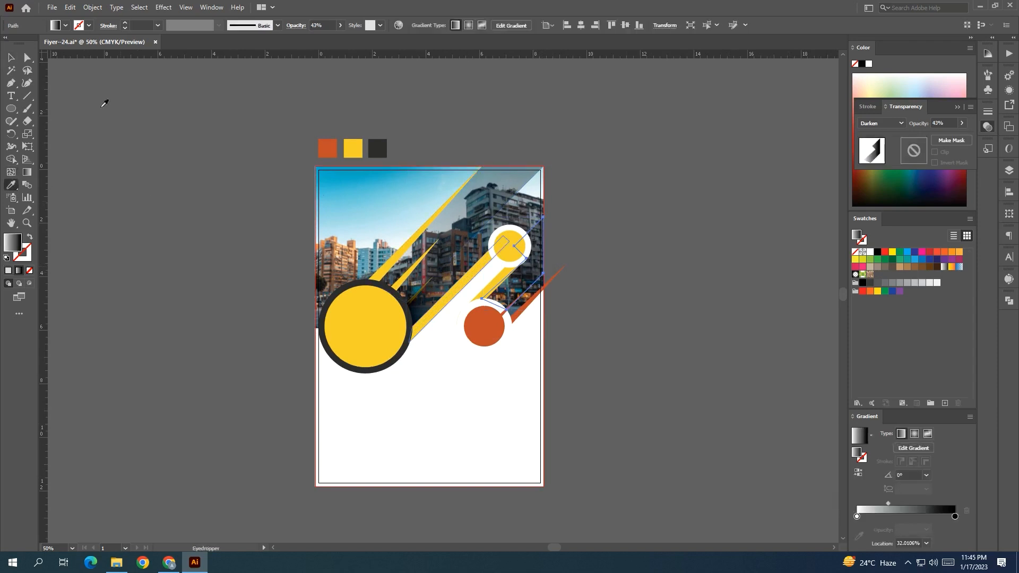
key("v")
left_click(195, 184)
Step: Fill the band between the two orange rays with black and reduce its opacity to 32%
left_click(534, 289)
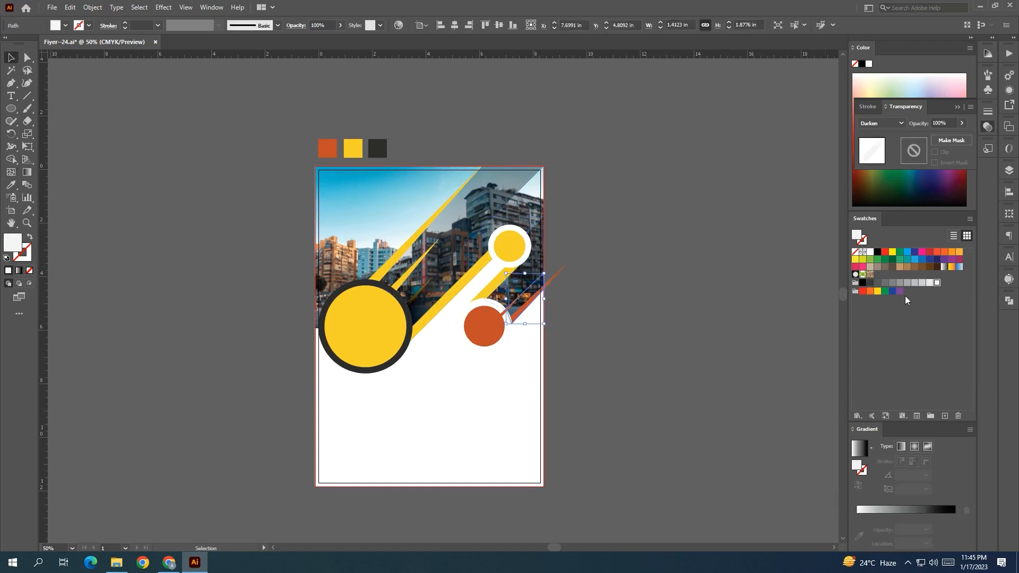
left_click(863, 282)
left_click(340, 25)
left_click_drag(339, 38, 311, 40)
left_click(122, 152)
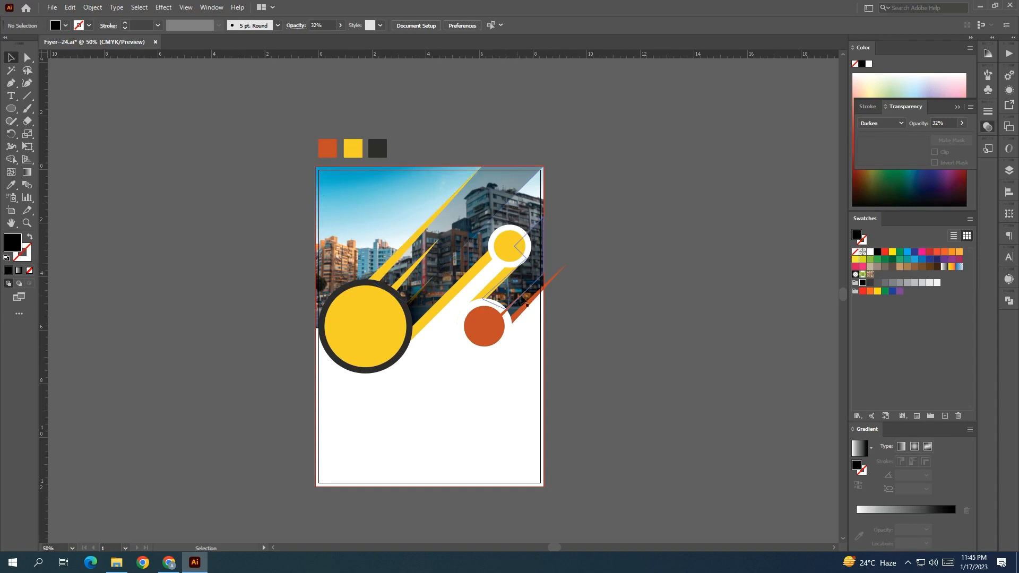
Step: Raise the opacity of the black band between the two orange rays to 86%
left_click(535, 283)
left_click(535, 287)
left_click(341, 25)
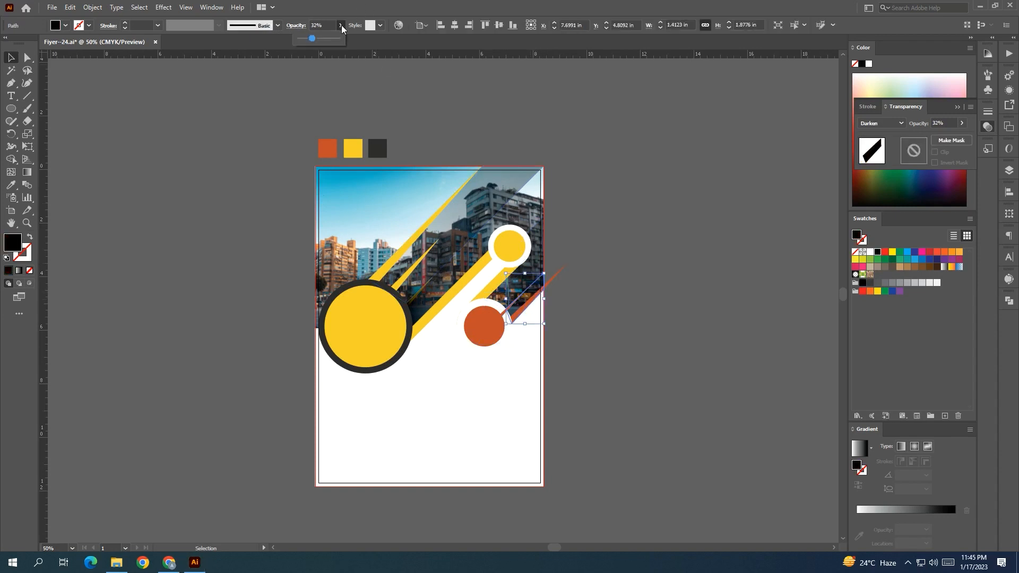
left_click(639, 208)
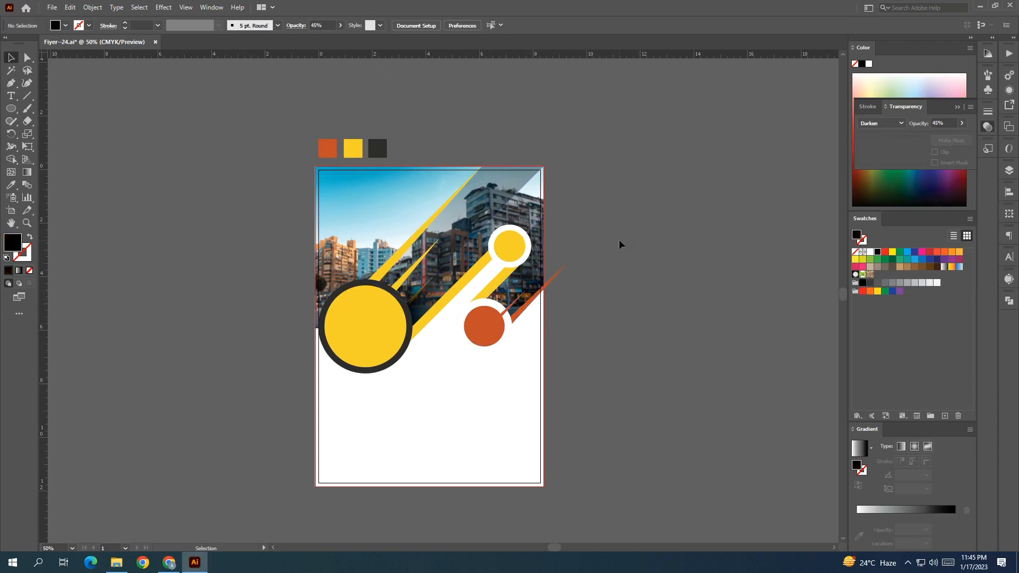
scroll(590, 277, "up", 1)
left_click(517, 291)
left_click(340, 26)
left_click_drag(326, 39, 333, 40)
left_click(717, 286)
scroll(716, 287, "down", 1)
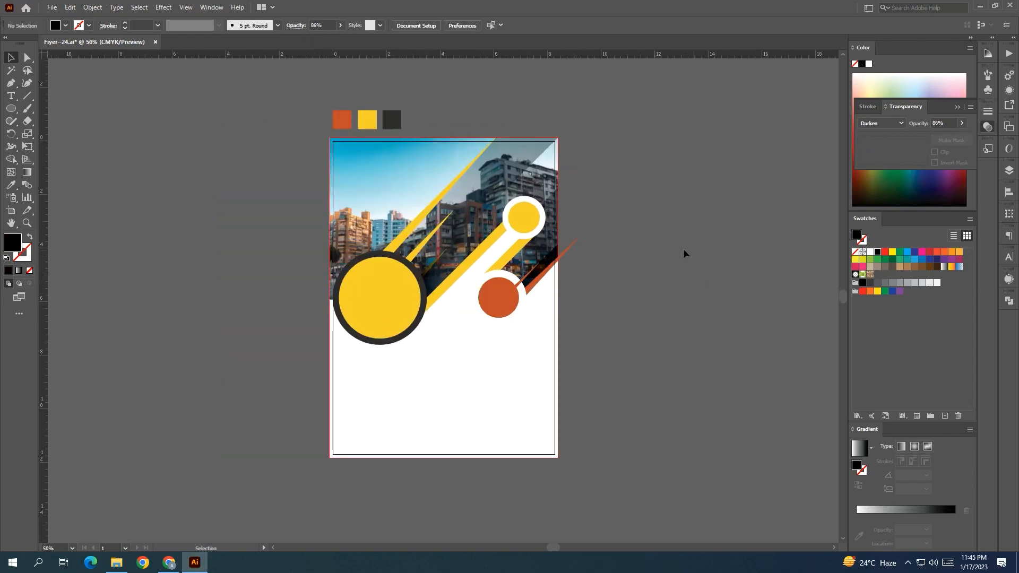
left_click(504, 291)
left_click(673, 360)
left_click(489, 301)
right_click(502, 324)
left_click(653, 271)
left_click(654, 276)
left_click_drag(655, 277, 690, 273)
left_click(552, 296)
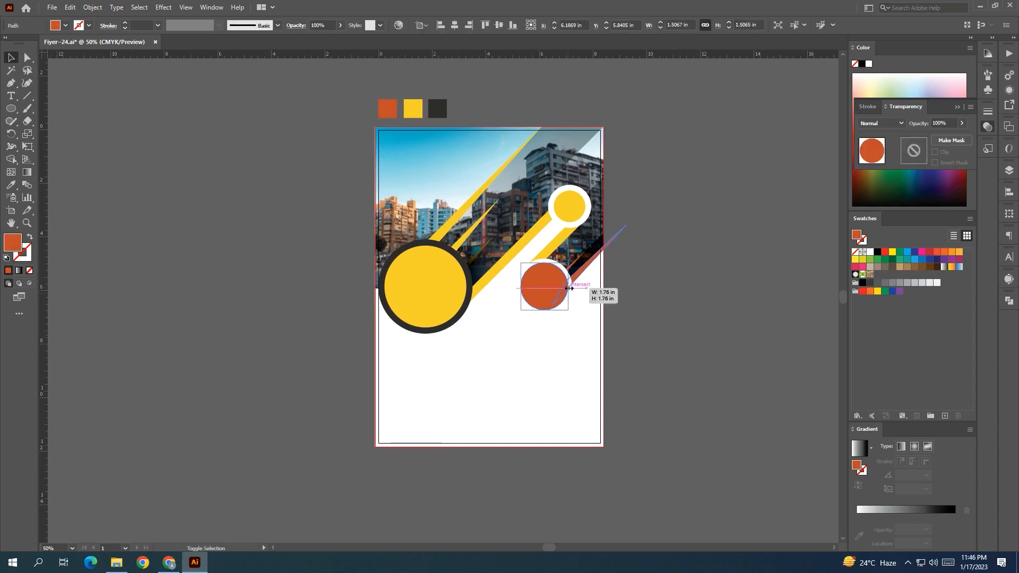
scroll(564, 287, "up", 3)
left_click(575, 285, "shift")
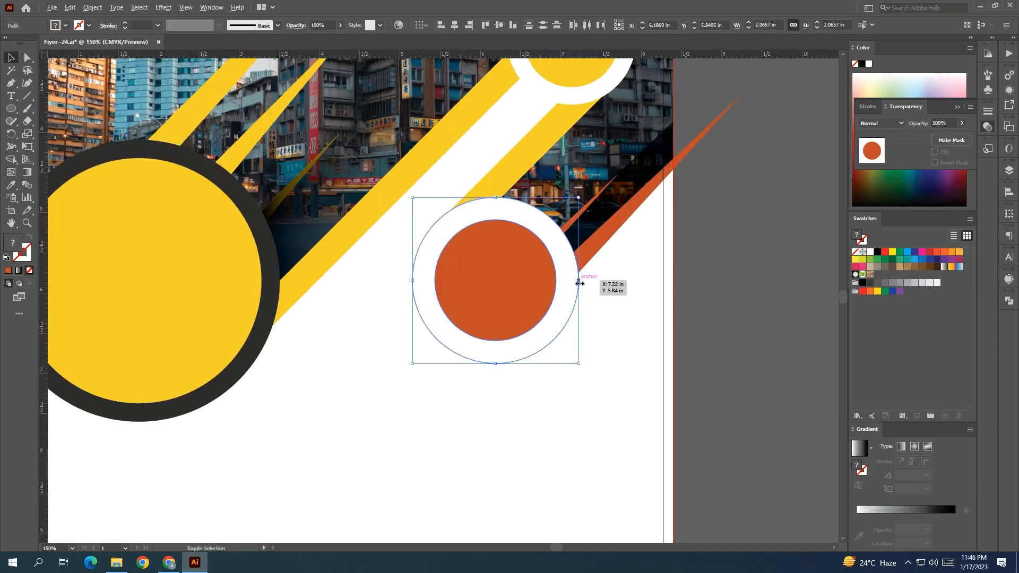
key("ctrl+z")
Step: Enlarge the orange circle slightly inside its white ring, keeping it centred
left_click(617, 298)
left_click(523, 284)
left_click_drag(556, 282, 560, 284)
left_click(689, 322)
scroll(689, 322, "down", 2)
left_click_drag(746, 317, 677, 329)
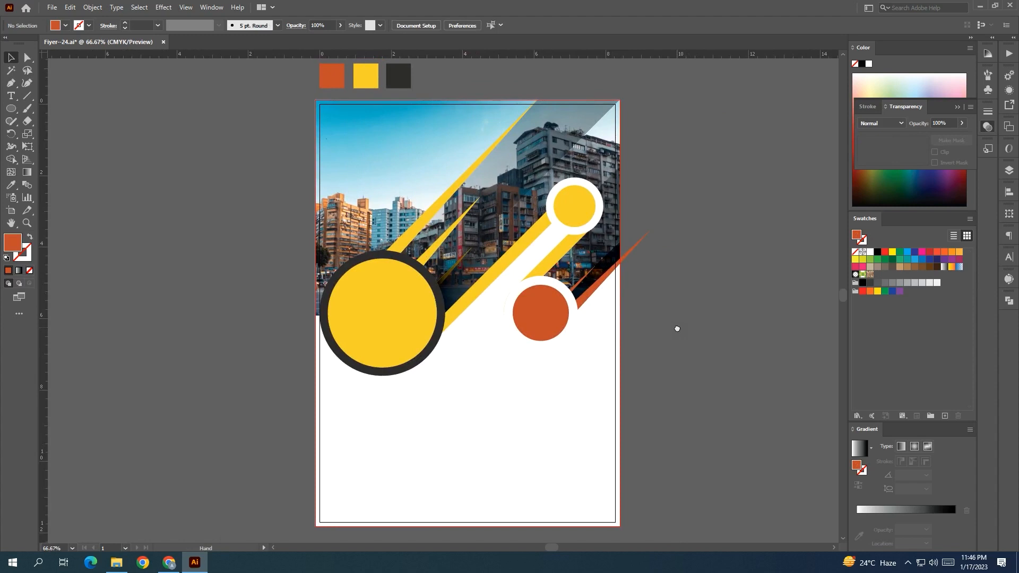
Step: Redirect the middle diagonal band's black-to-white gradient with the Gradient tool to about 46° and set its midpoint to about 23%
left_click(613, 180)
left_click_drag(880, 502, 873, 502)
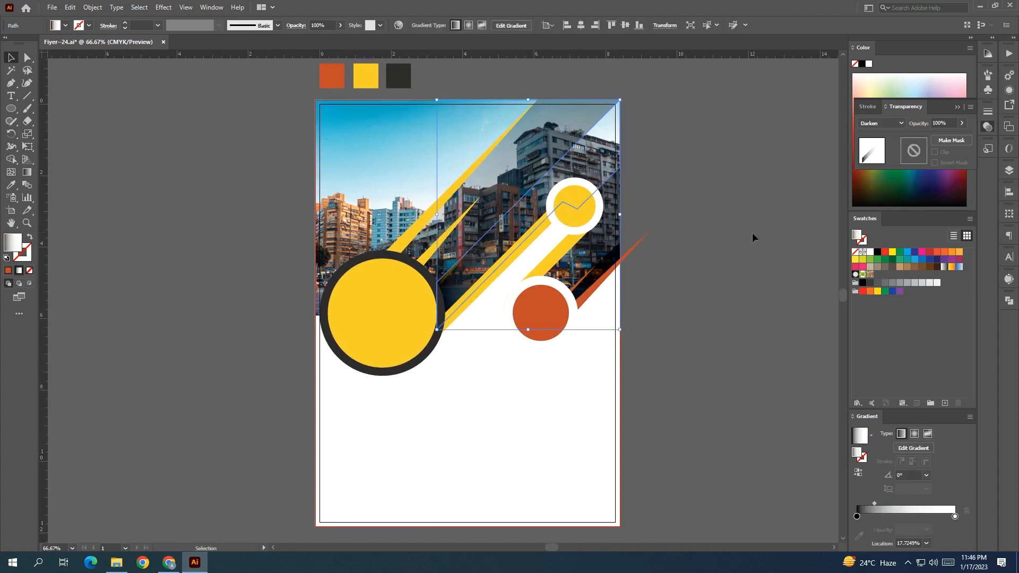
key("g")
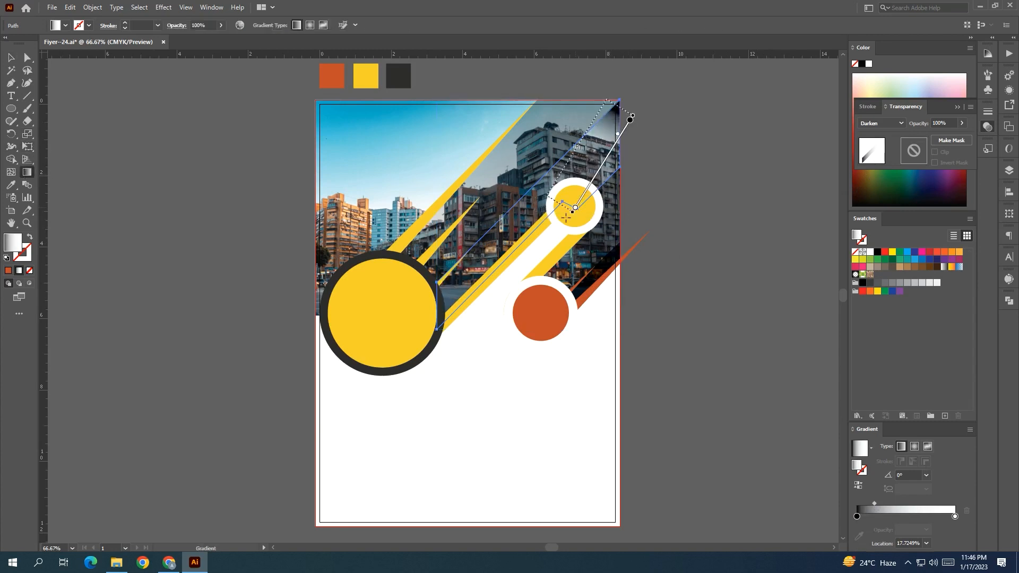
left_click_drag(417, 328, 644, 183)
mouse_move(460, 375)
left_mouse_down()
mouse_move(423, 408)
mouse_move(495, 346)
left_mouse_up()
left_click(11, 59)
left_click(143, 236)
left_click_drag(199, 280, 221, 216)
scroll(152, 257, "down", 1)
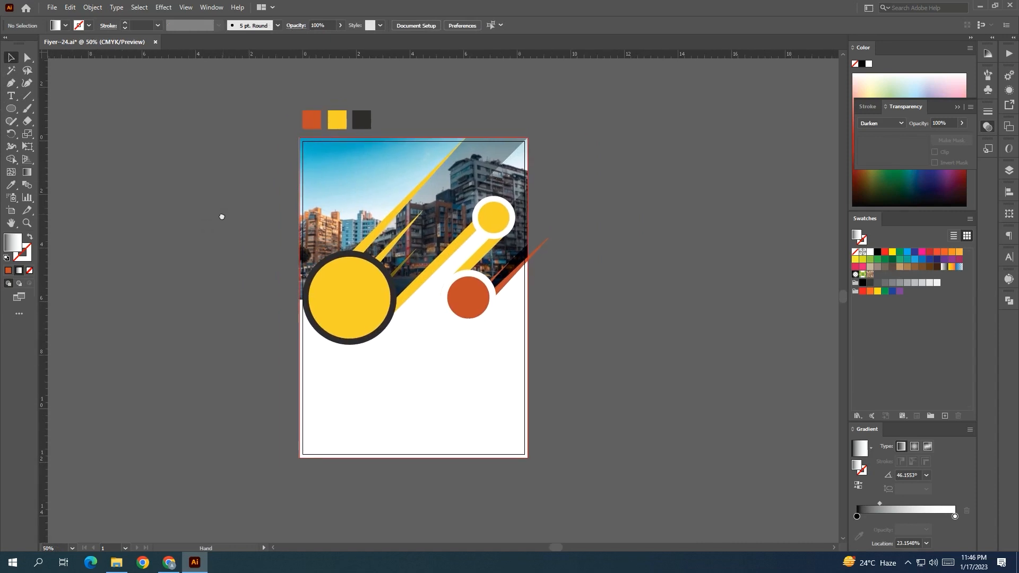
scroll(328, 315, "up", 2)
left_click(323, 303)
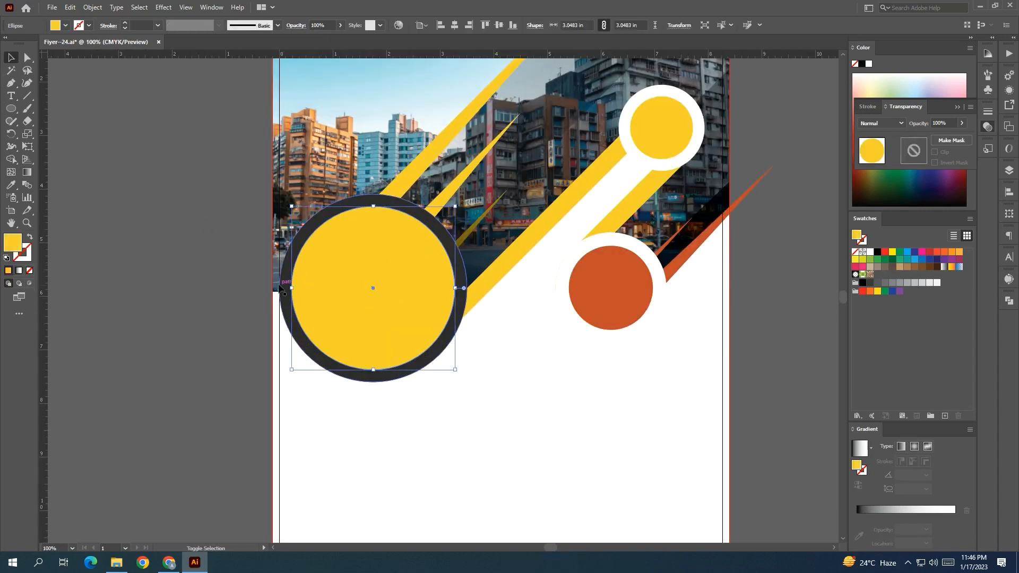
left_click(209, 288)
scroll(208, 288, "down", 1)
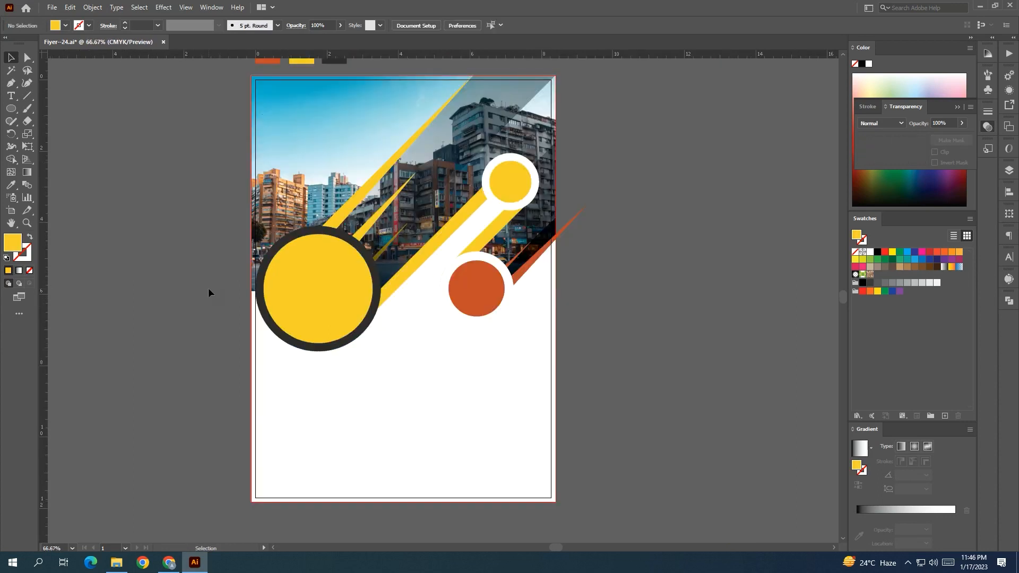
left_click_drag(208, 288, 232, 307)
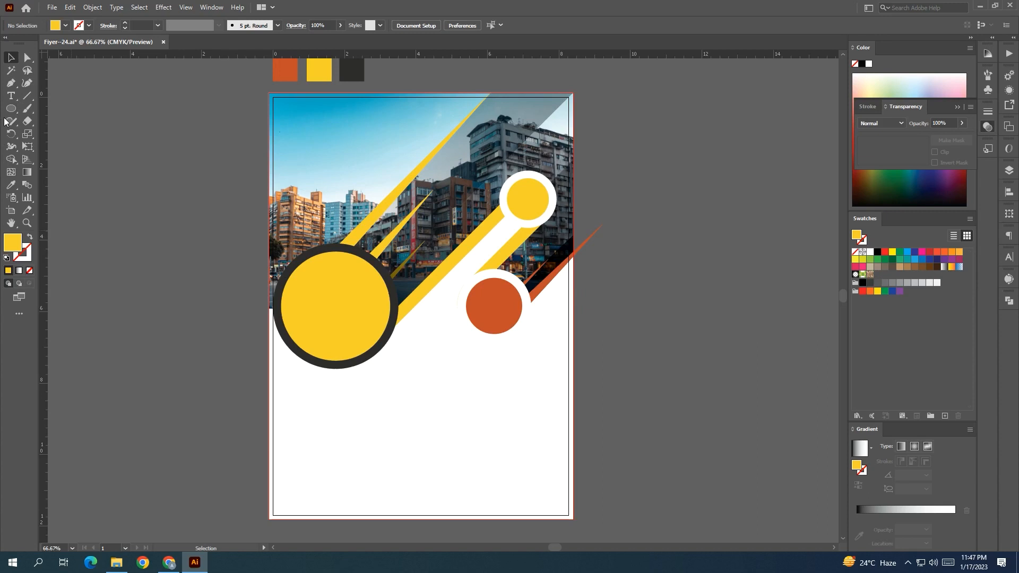
Step: Move all the prepared text and icon blocks from the far pasteboard to just beside the flyer's left edge
scroll(161, 190, "down", 1)
scroll(210, 184, "down", 1)
scroll(211, 182, "left", 6)
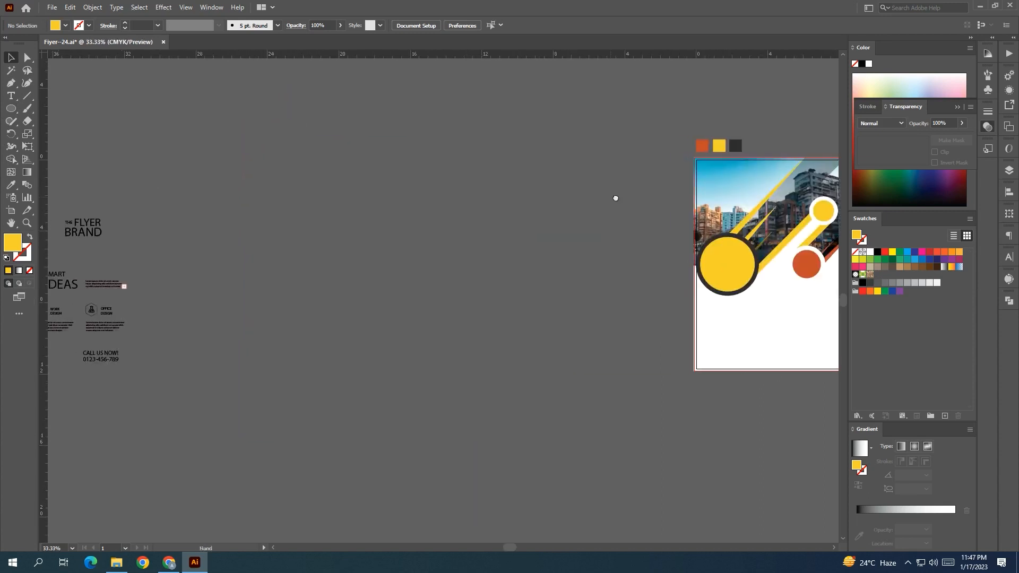
left_click(190, 177)
left_click_drag(190, 178, 311, 167)
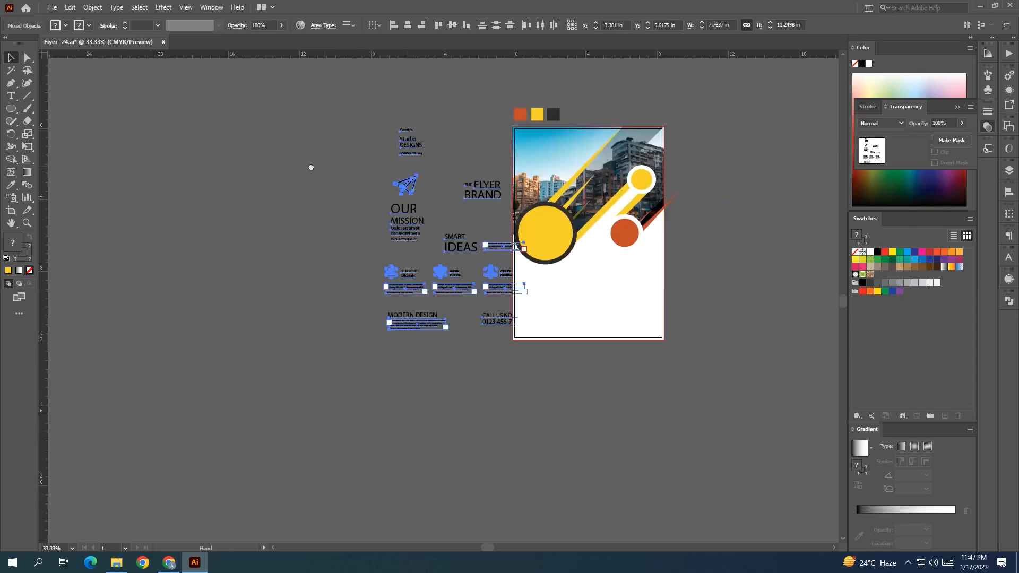
left_click(393, 164)
scroll(416, 150, "up", 1)
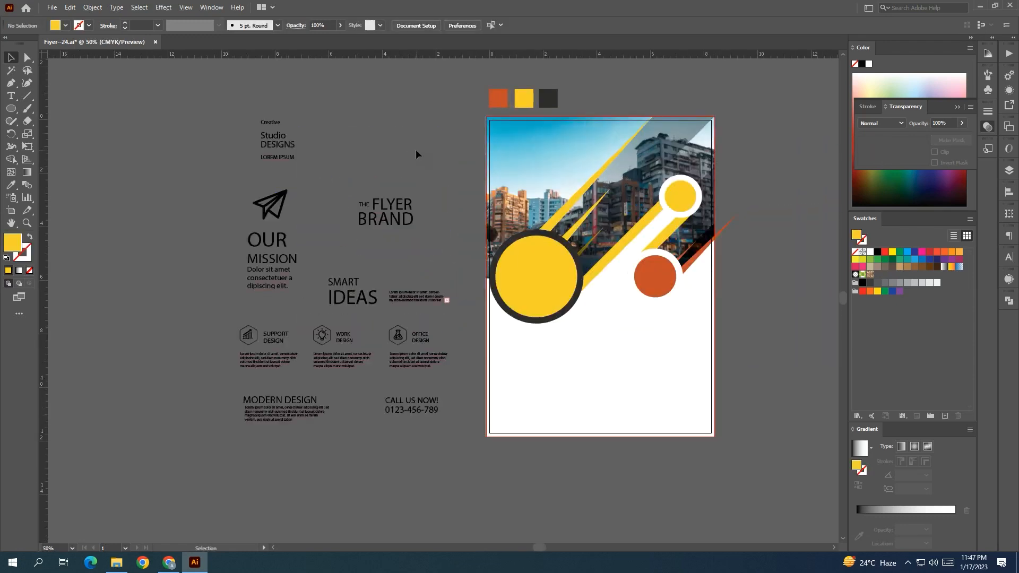
left_click_drag(415, 149, 338, 158)
Step: Draw a black square about 0.5 in wide in the upper-left corner of the artboard
left_click(223, 144)
left_click_drag(7, 109, 36, 109)
mouse_move(415, 127)
left_mouse_down()
mouse_move(427, 139)
mouse_move(428, 124)
left_mouse_up()
key("v")
Step: Copy the black square to the artboard's lower-right corner and place margin guides along the inner edges of both squares
left_click_drag(434, 55, 637, 444)
left_click(521, 431)
left_click_drag(46, 397, 627, 432)
left_click_drag(650, 55, 628, 430)
left_click(660, 370)
Step: Move the Creative, Studio DESIGNS and LOREM IPSUM texts to the flyer's upper-left guide corner and enlarge them
left_click_drag(180, 122, 488, 210)
left_click(705, 269)
scroll(664, 276, "right", 2)
scroll(663, 276, "up", 1)
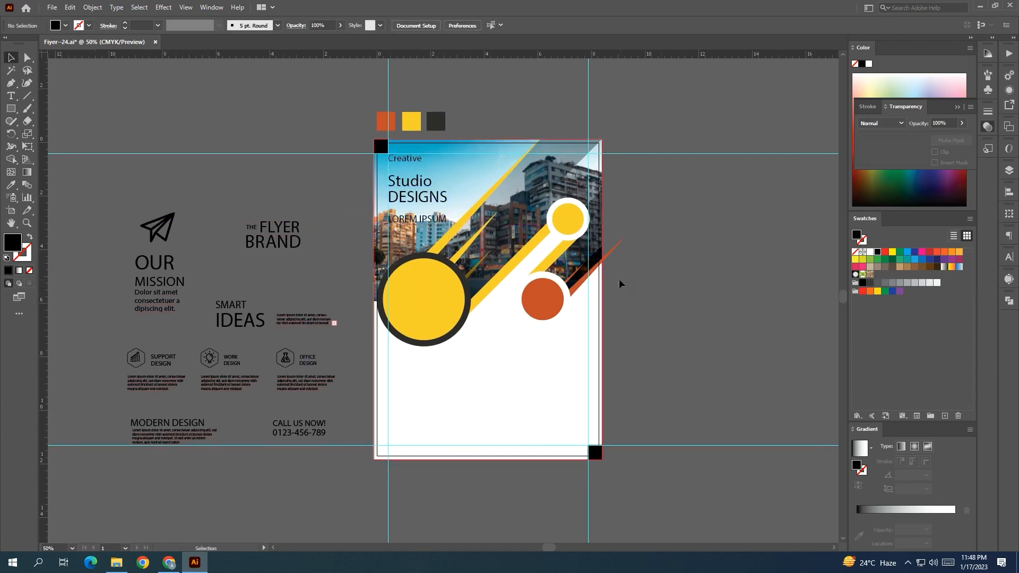
Step: Set the Studio DESIGNS text in Acumin Variable Concept and increase its weight
left_click(415, 192)
scroll(477, 297, "right", 3)
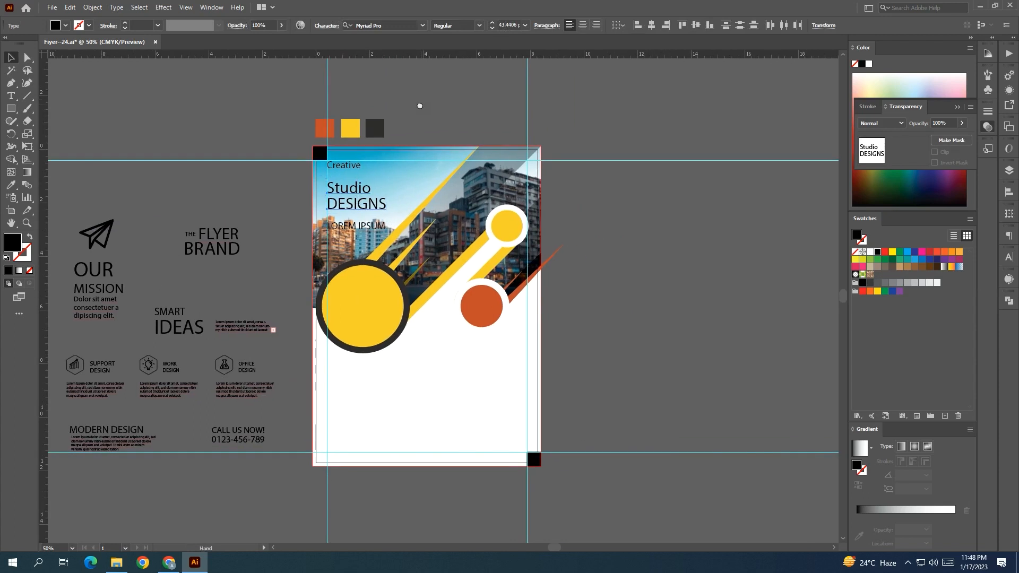
left_click(479, 25)
left_click(422, 27)
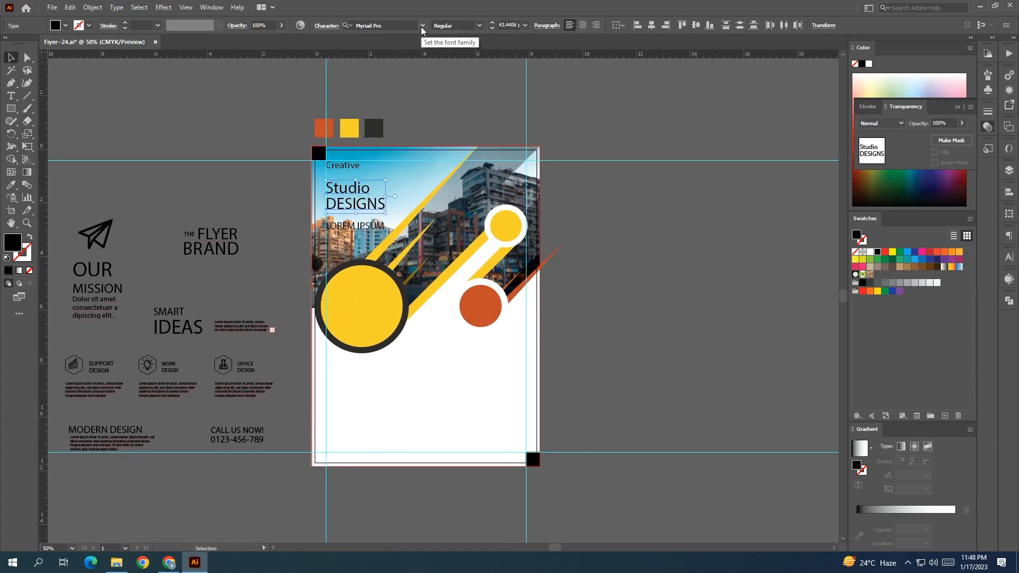
left_click_drag(422, 91, 329, 87)
left_click(423, 26)
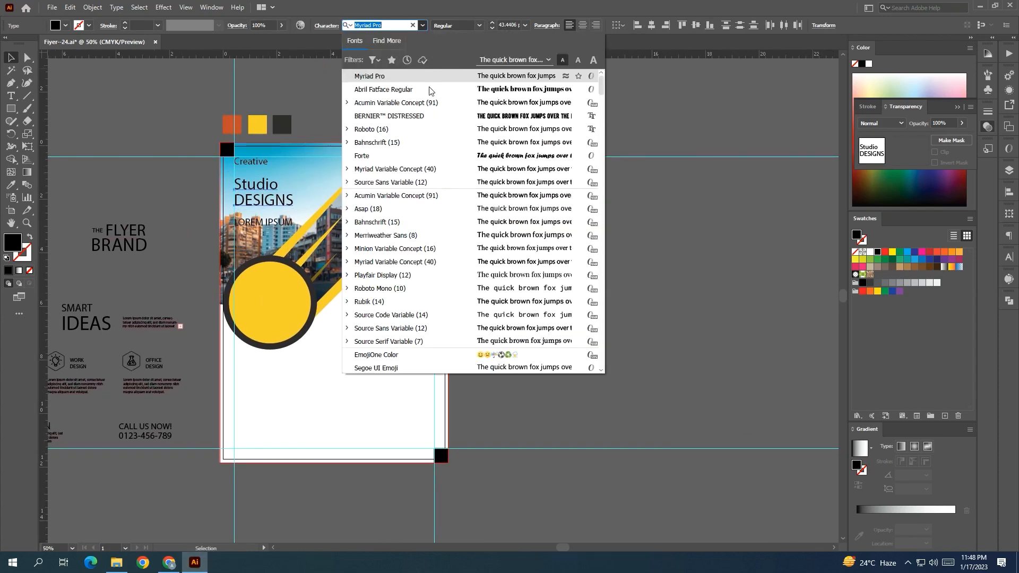
left_click(428, 102)
left_click_drag(440, 54, 473, 57)
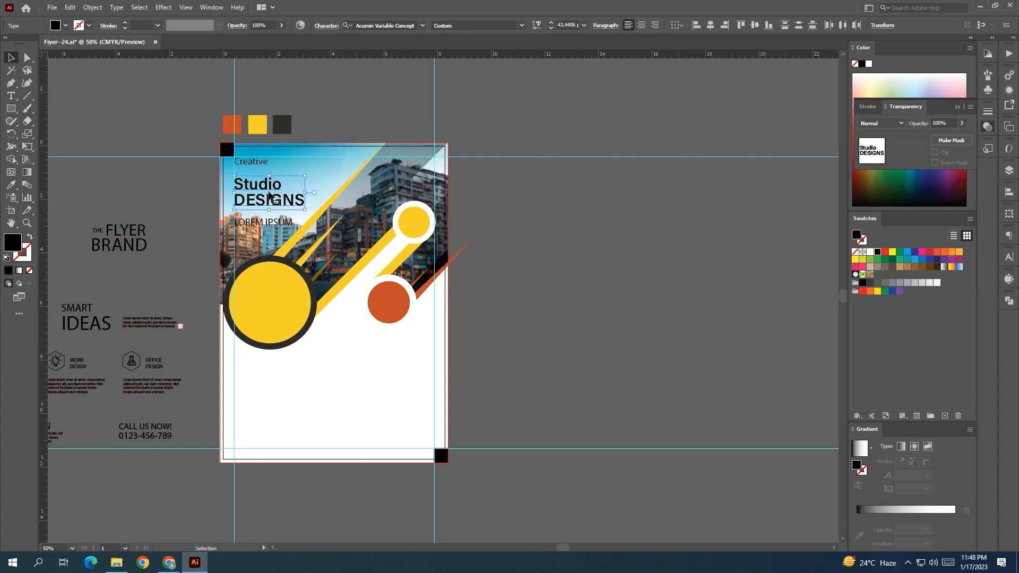
Step: Make Studio and DESIGNS separate text lines, with Studio at about 58 pt and DESIGNS smaller beneath it
left_click(353, 141)
right_click(259, 185)
left_click(325, 165)
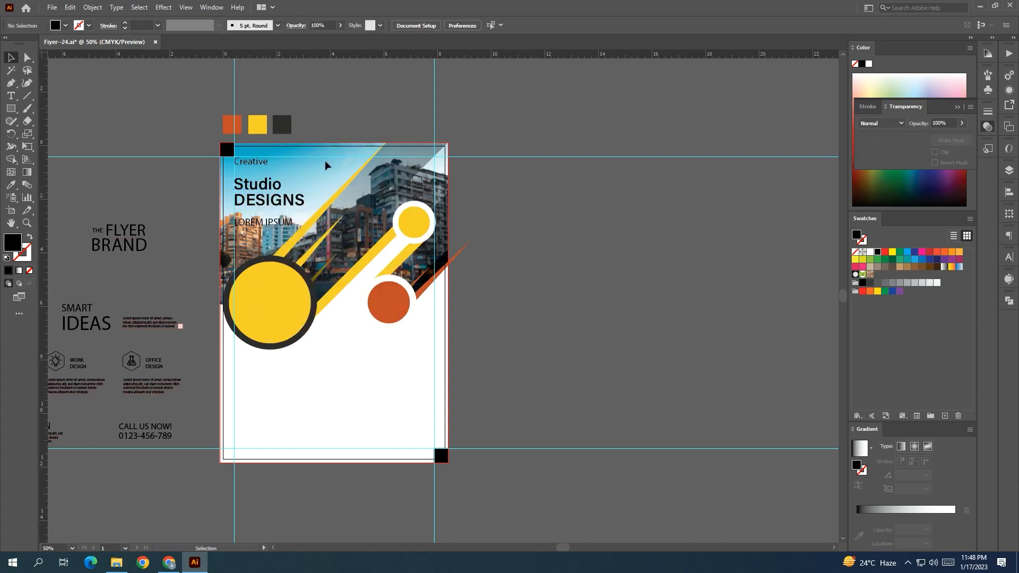
left_click(272, 187)
left_click_drag(282, 185, 307, 190)
key("ctrl+z")
left_click(280, 205, "shift")
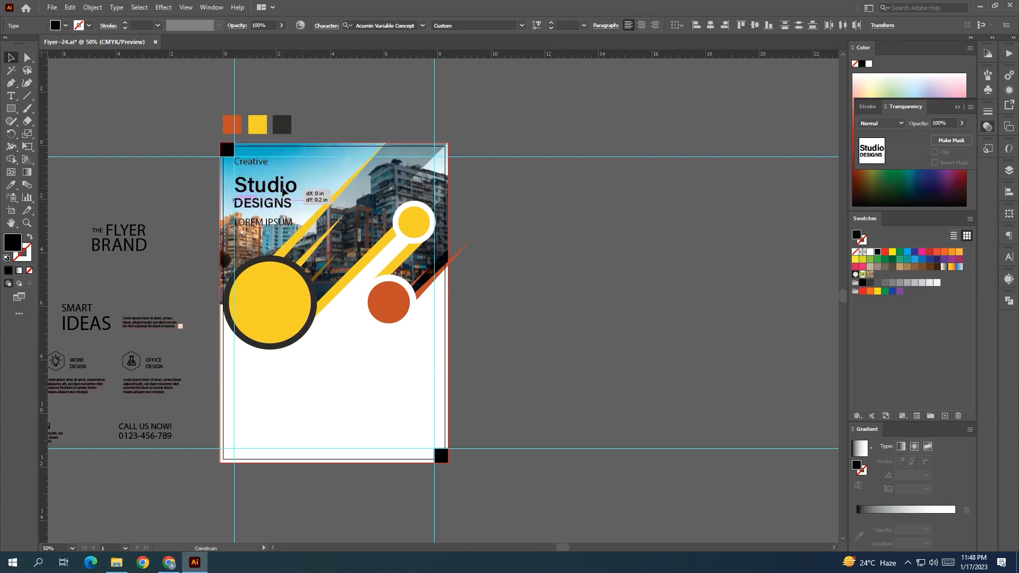
left_click(480, 264)
Step: Colour the word Studio with the yellow sample square using the Eyedropper
left_click(286, 183)
left_click(11, 184)
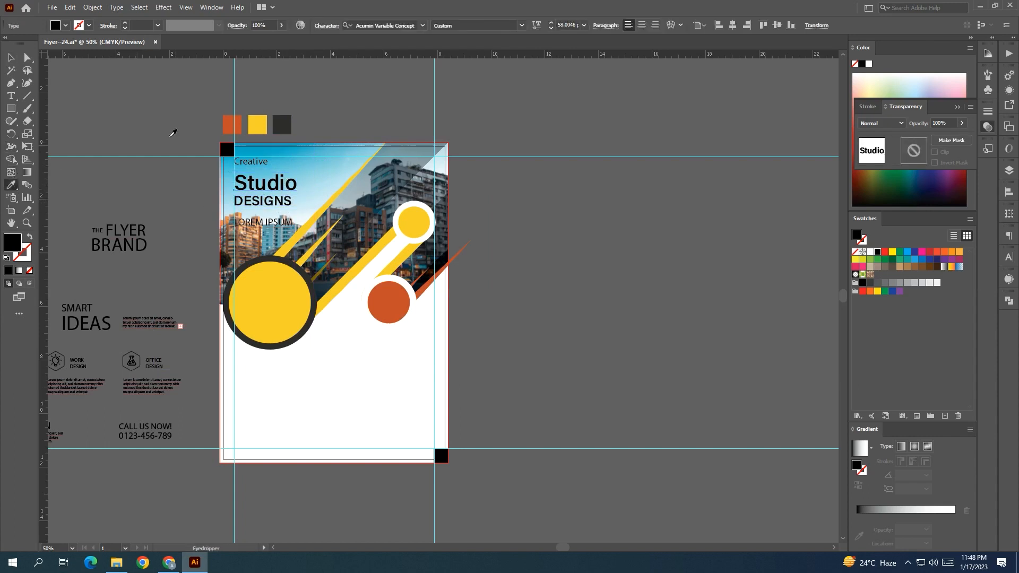
left_click(249, 126)
key("v")
left_click(133, 127)
left_click_drag(152, 130, 214, 136)
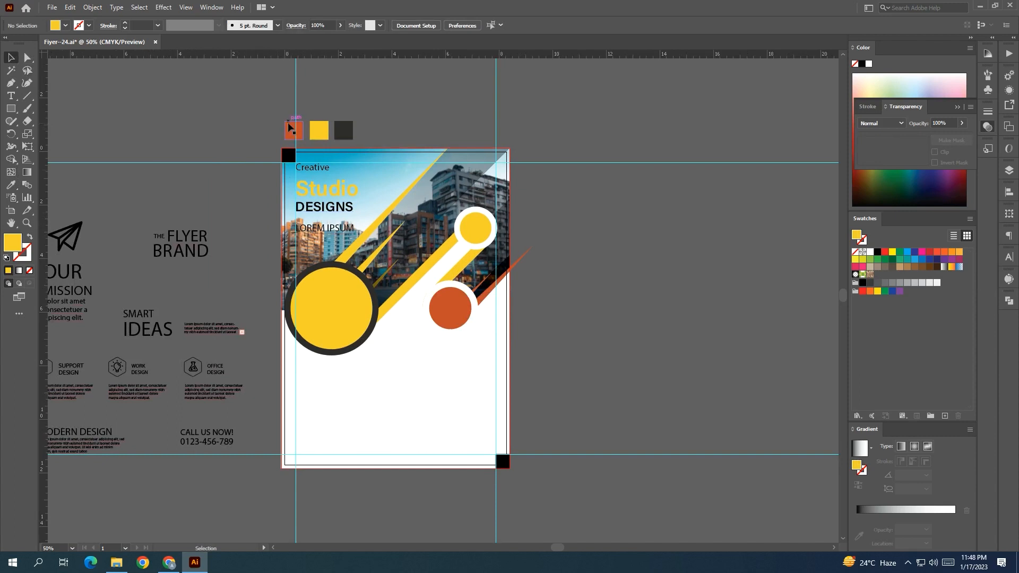
Step: Draw a thin bar as wide as DESIGNS directly beneath it and colour it with the orange circle's fill
left_click(11, 108)
scroll(306, 232, "up", 2)
left_click_drag(295, 217, 401, 207)
left_click(10, 185)
left_click(594, 361)
key("v")
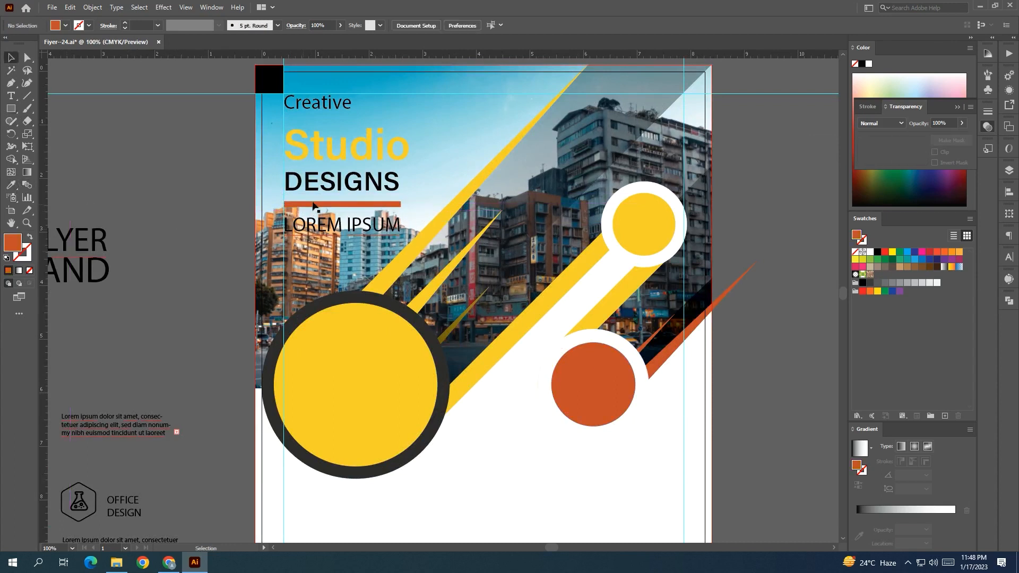
Step: Copy the type style of DESIGNS onto Creative with the Eyedropper and set its weight to 276
scroll(341, 208, "up", 3)
left_click_drag(340, 210, 367, 190)
scroll(366, 191, "down", 2)
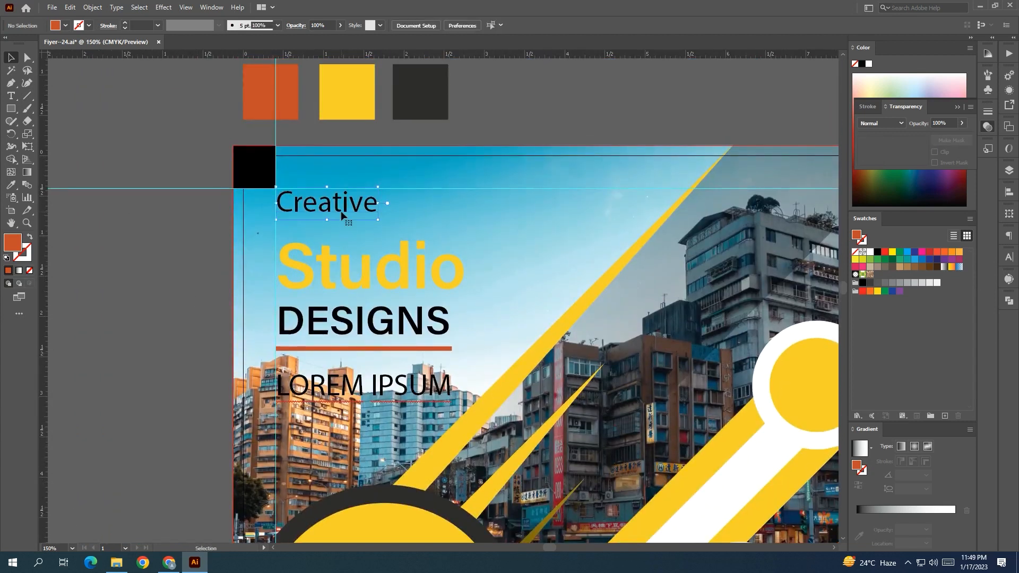
left_click(339, 208)
left_click(11, 185)
left_click(361, 323)
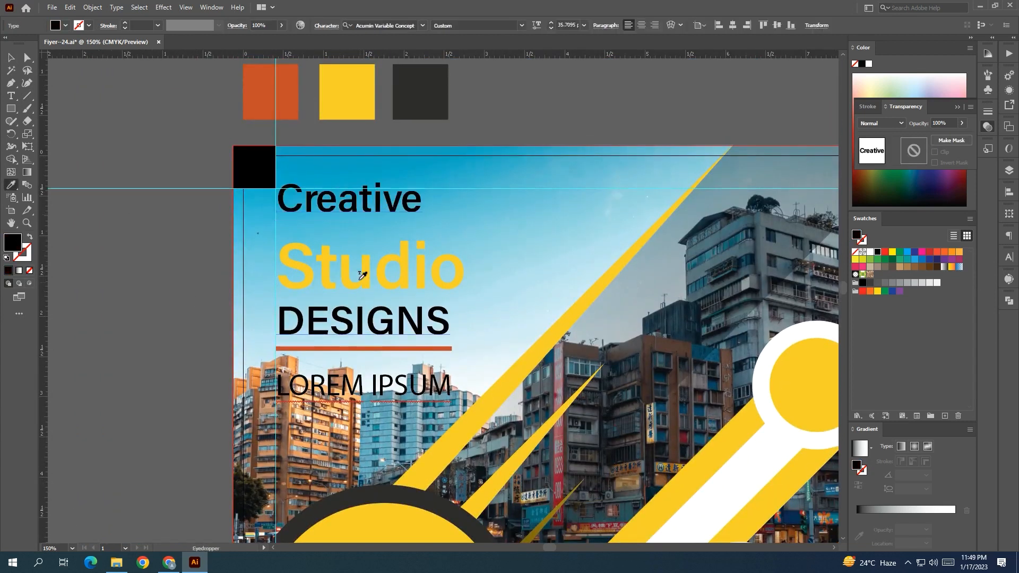
left_click(536, 25)
left_click_drag(476, 57, 448, 57)
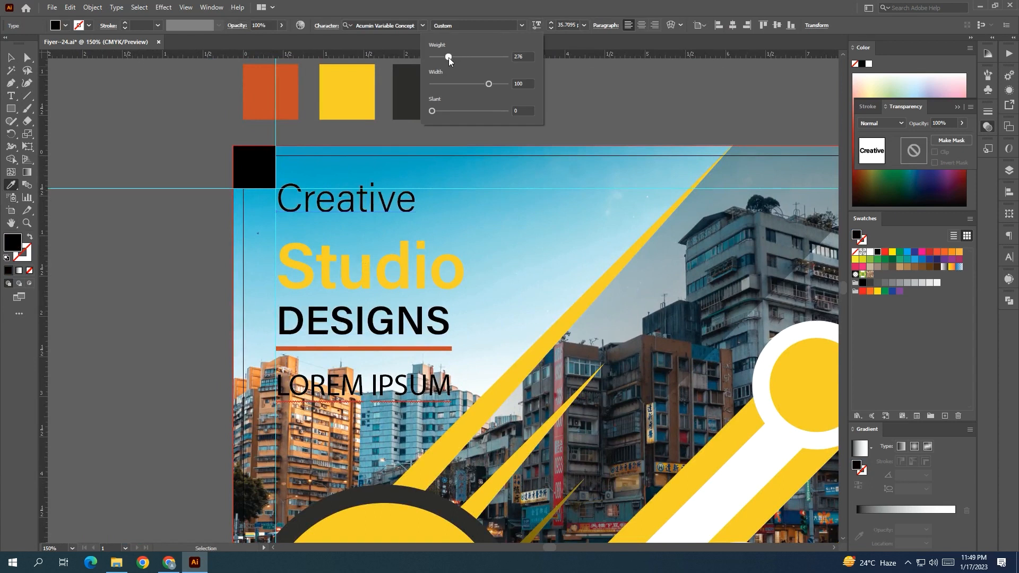
left_click(178, 109)
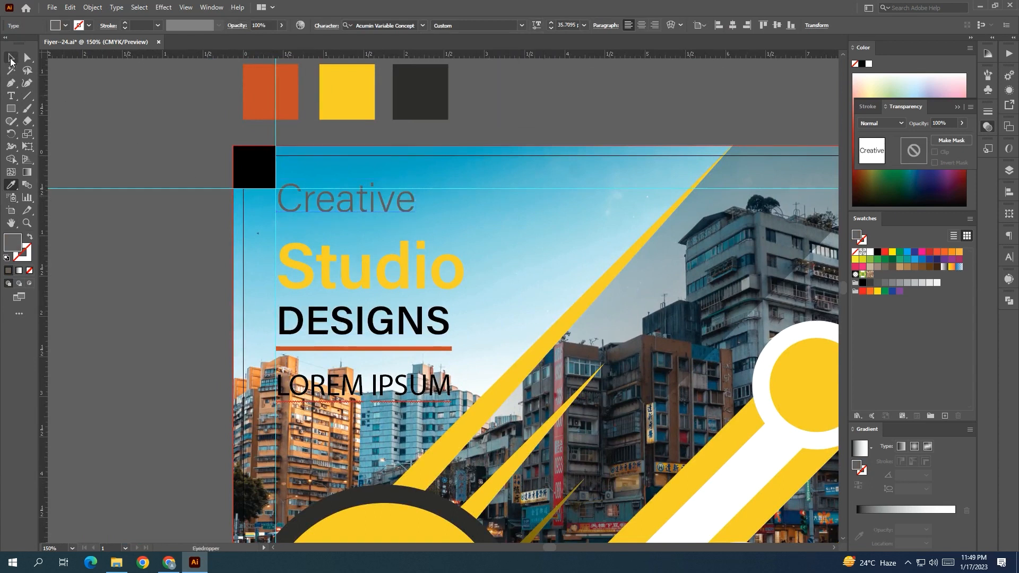
key("ctrl+z")
left_click(11, 58)
left_click(159, 132)
double_click(344, 211)
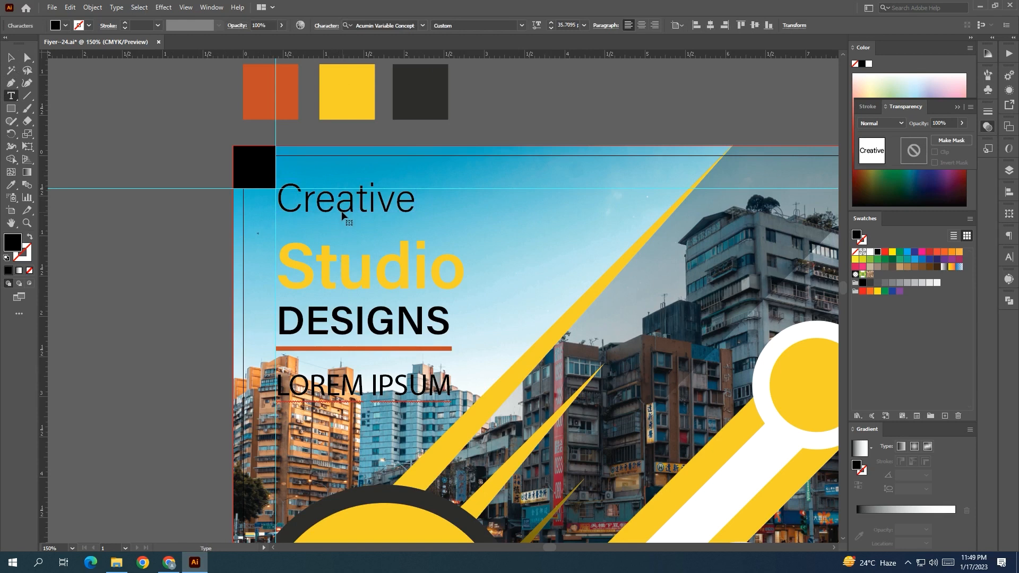
key("ctrl+a")
left_click(11, 58)
left_click(146, 162)
Step: Scale Creative down to about 24 pt above Studio and increase its weight slightly
mouse_move(363, 212)
left_mouse_down()
mouse_move(353, 218)
mouse_move(371, 225)
left_mouse_up()
left_click_drag(340, 201, 341, 206)
left_click(536, 25)
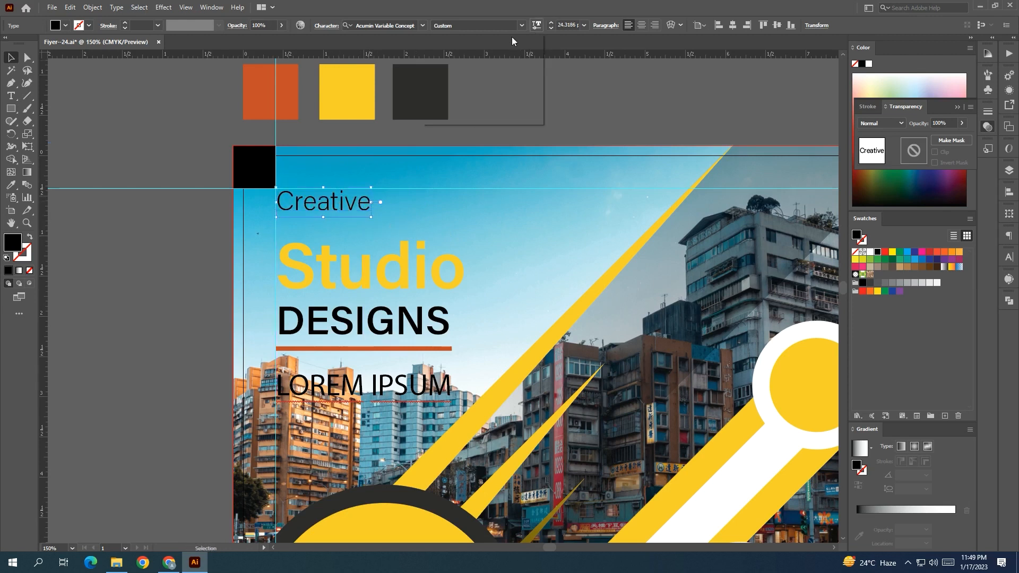
left_click_drag(447, 57, 457, 58)
left_click(591, 136)
Step: Move Studio, DESIGNS, the orange bar and LOREM IPSUM up together, closer to Creative
scroll(521, 140, "down", 2)
left_click(521, 140)
left_click(438, 210)
left_click(430, 237, "shift")
left_click(432, 244, "shift")
left_click(436, 260, "shift")
left_click_drag(435, 244, 419, 223)
Step: Fill the word DESIGNS with white
left_click(316, 234)
left_click(870, 252)
left_click(753, 272)
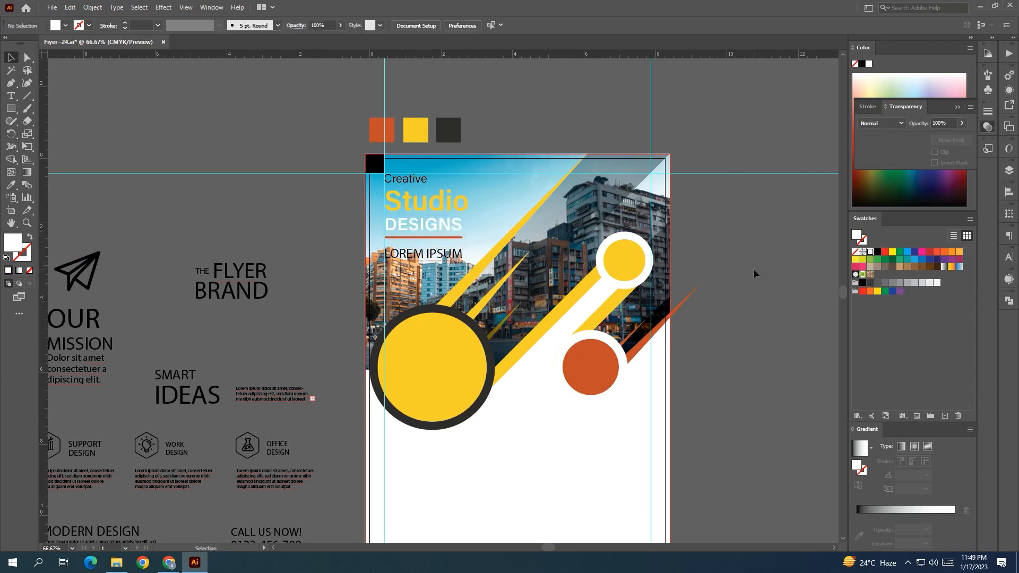
Step: Move LOREM IPSUM up towards the orange bar and scale it down to about 19 pt
scroll(401, 235, "up", 1)
left_click_drag(419, 270, 418, 259)
left_click_drag(494, 256, 460, 259)
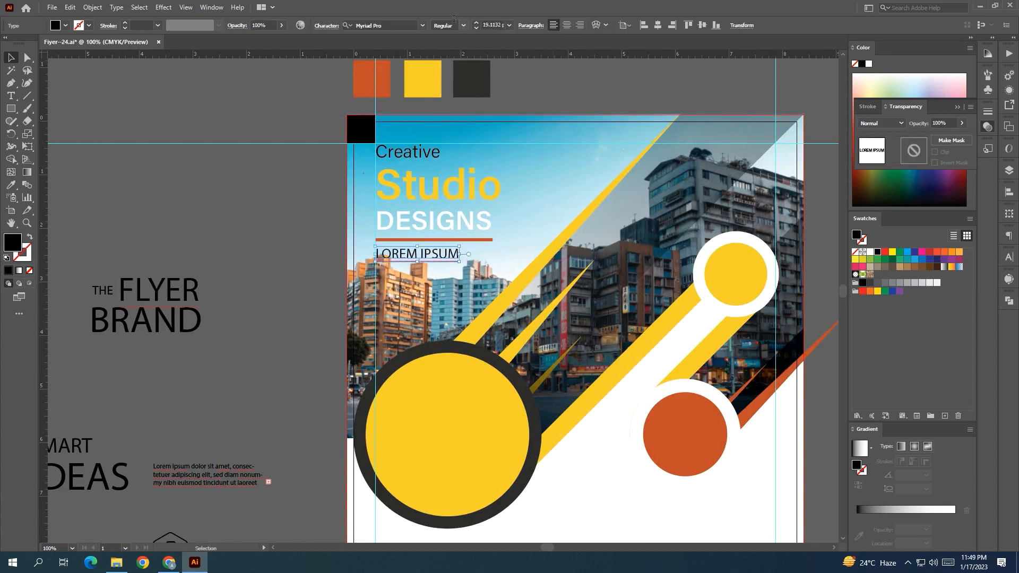
Step: Copy the type style of Creative onto LOREM IPSUM with the Eyedropper and set its weight to 428
left_click_drag(533, 106, 343, 133, "space")
left_click(11, 184)
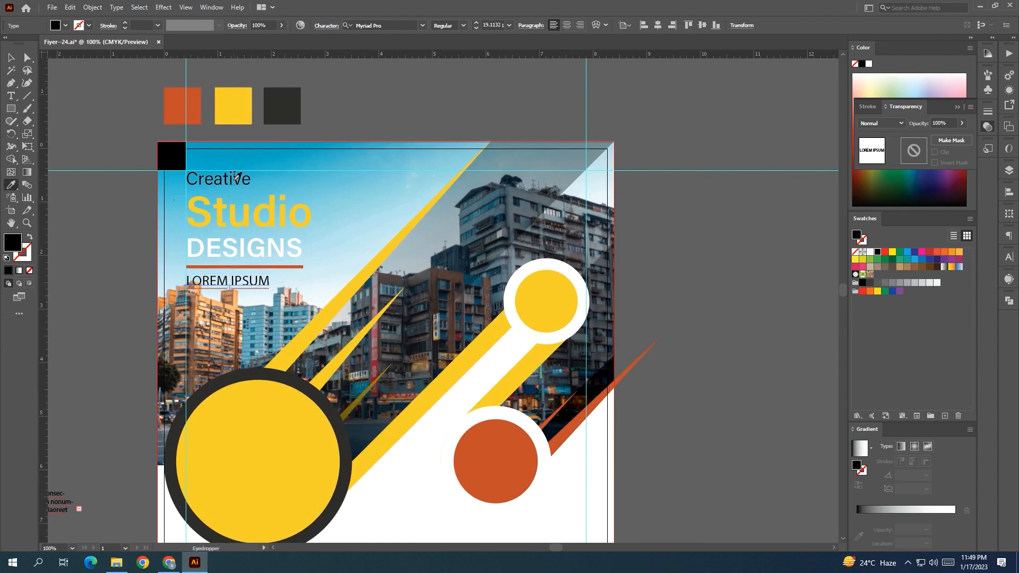
left_click(235, 178)
left_click(536, 25)
left_click_drag(459, 57, 464, 60)
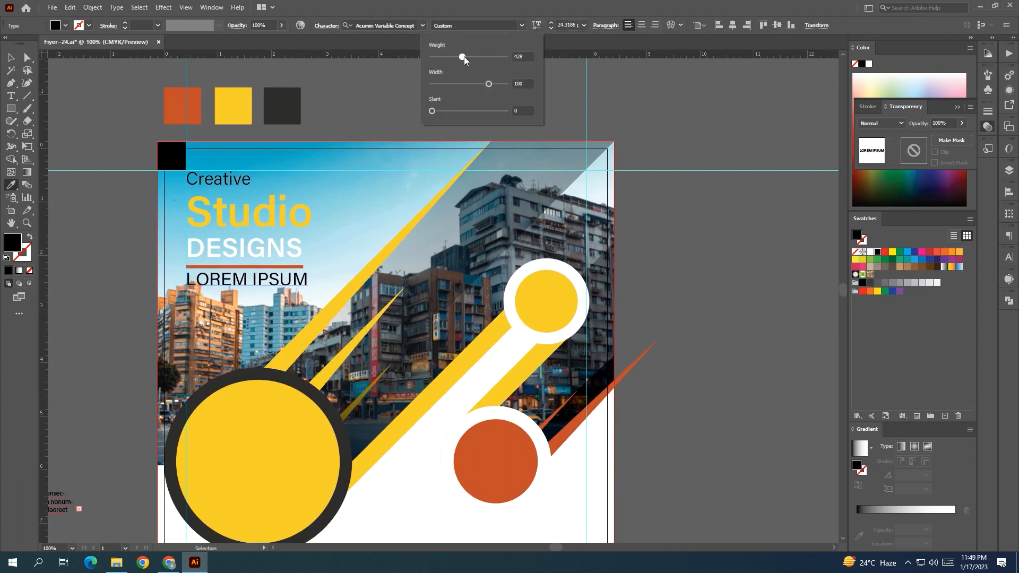
Step: Fill LOREM IPSUM with white, scale it down slightly and leave a small gap below the orange bar
left_click(869, 253)
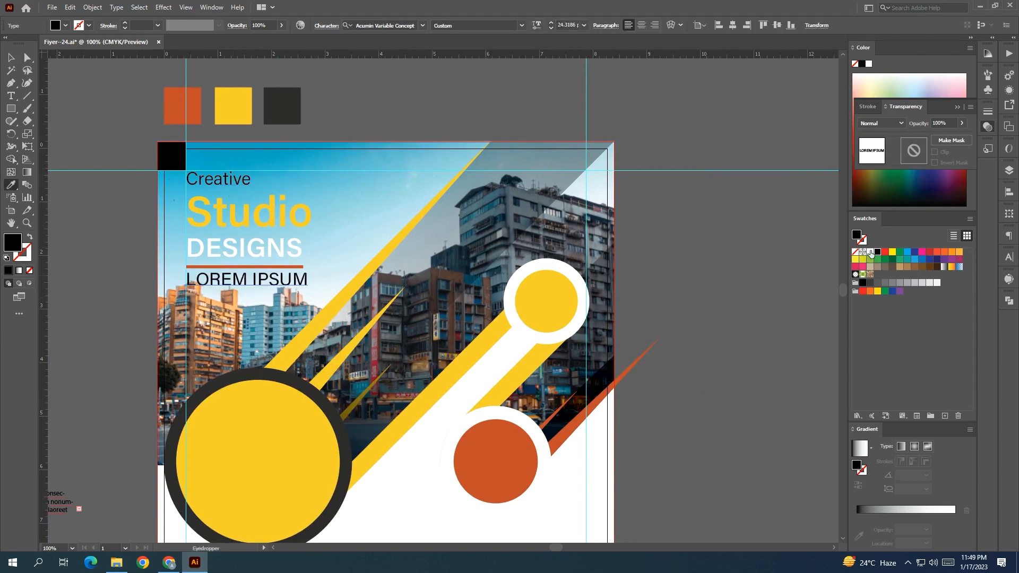
left_click(870, 252)
key("v")
left_click_drag(292, 285, 281, 284)
left_click(401, 99)
left_click_drag(406, 96, 462, 89)
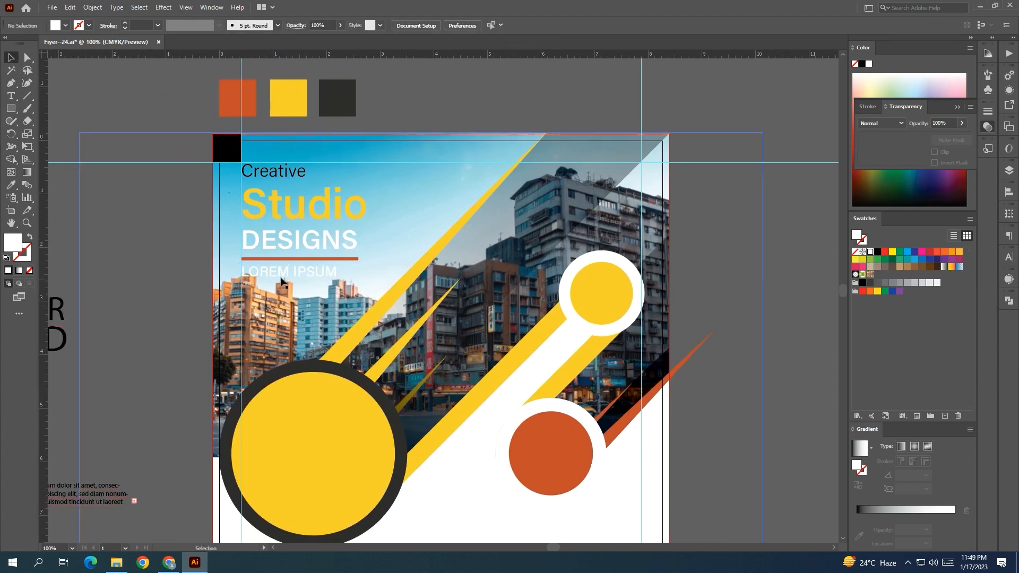
left_click_drag(279, 279, 275, 284)
left_click(169, 276)
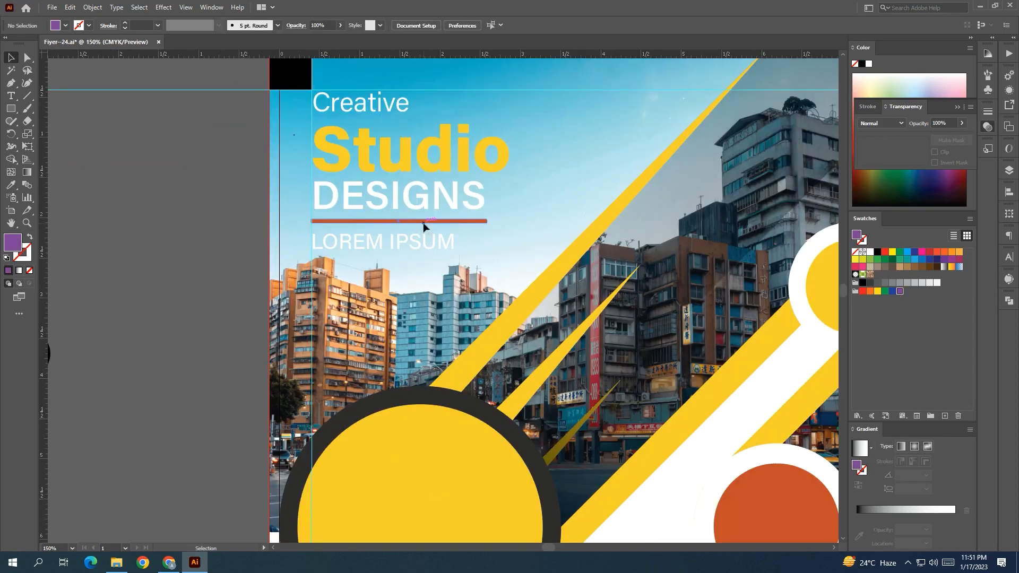
Step: Shorten the orange bar under DESIGNS from its right end, keeping its left end on the margin guide
left_click(423, 221)
scroll(484, 221, "up", 4)
left_click_drag(499, 223, 322, 219)
scroll(402, 213, "down", 5)
left_click(185, 255)
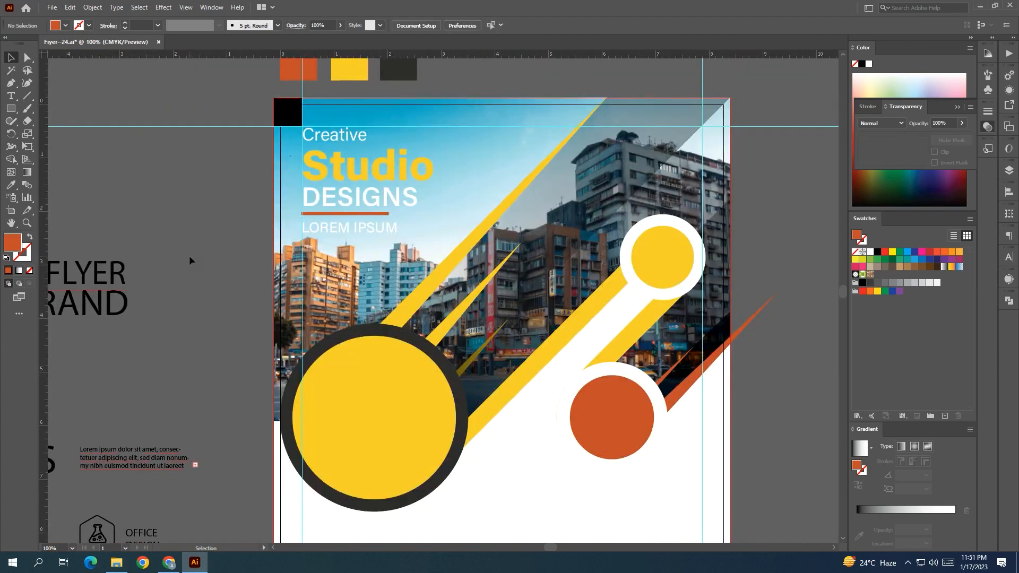
Step: Fill the dark ring around the large yellow circle with white
scroll(191, 253, "down", 4)
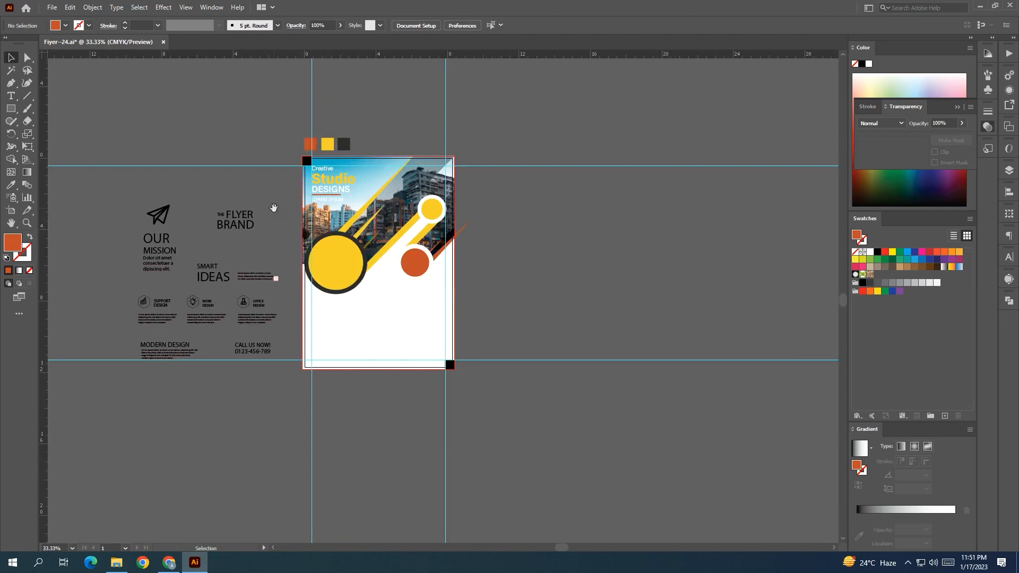
scroll(291, 219, "up", 2)
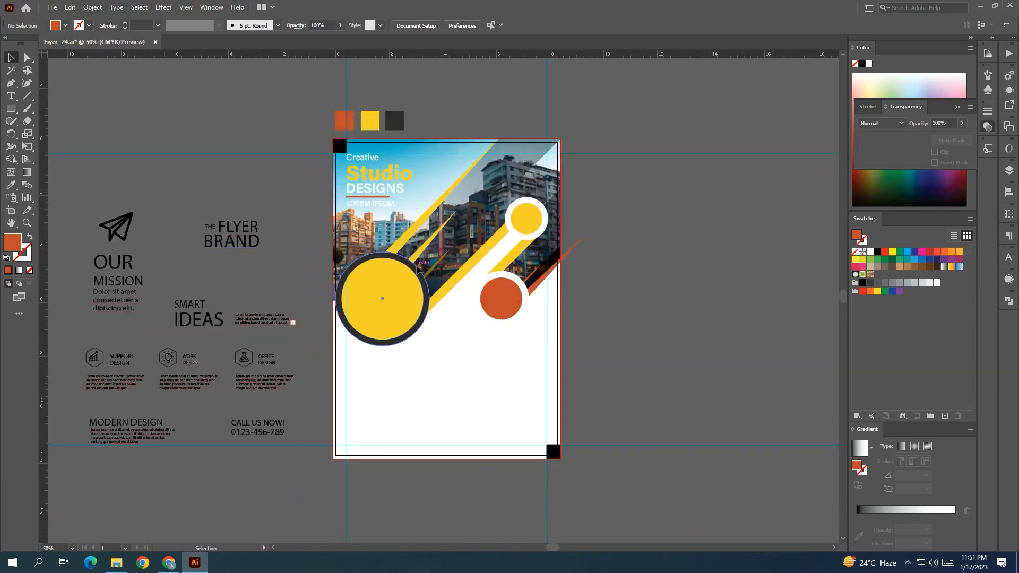
left_click(427, 287)
left_click(870, 251)
left_click(643, 287)
left_click_drag(644, 287, 676, 278)
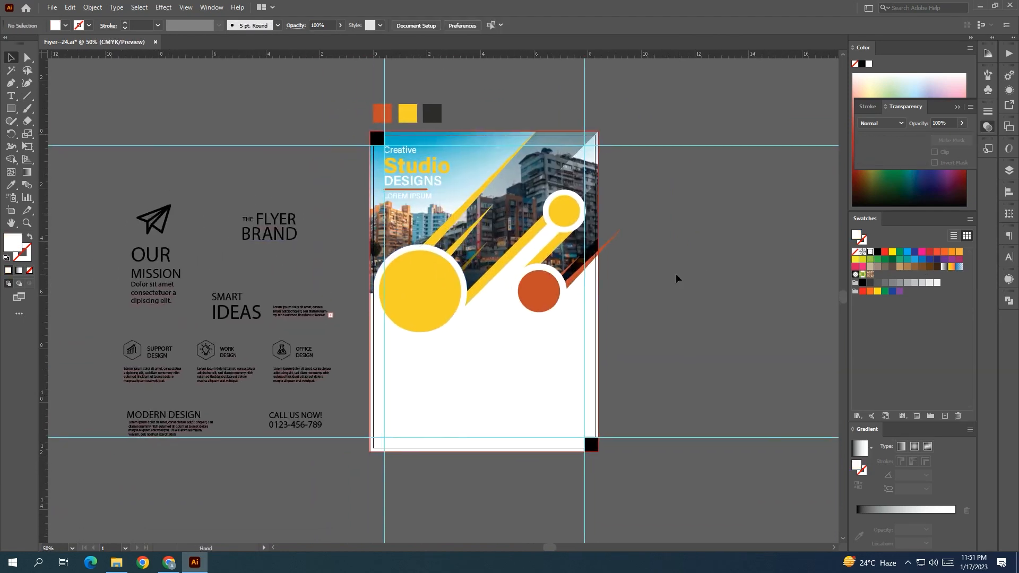
Step: Move the paper plane icon onto the orange circle, fill it with white and scale it down to fit inside
left_click_drag(154, 219, 537, 292)
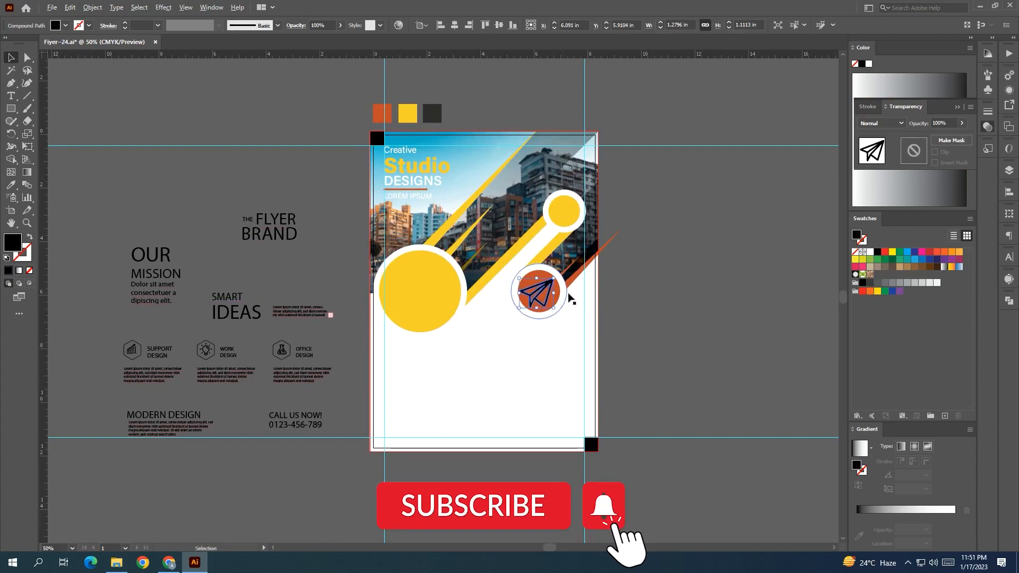
key("ctrl+1")
left_click(870, 252)
left_click_drag(463, 293, 455, 294)
Step: Align the paper plane icon to the orange circle's centre, both horizontally and vertically
left_click(436, 257)
left_click(438, 279, "shift")
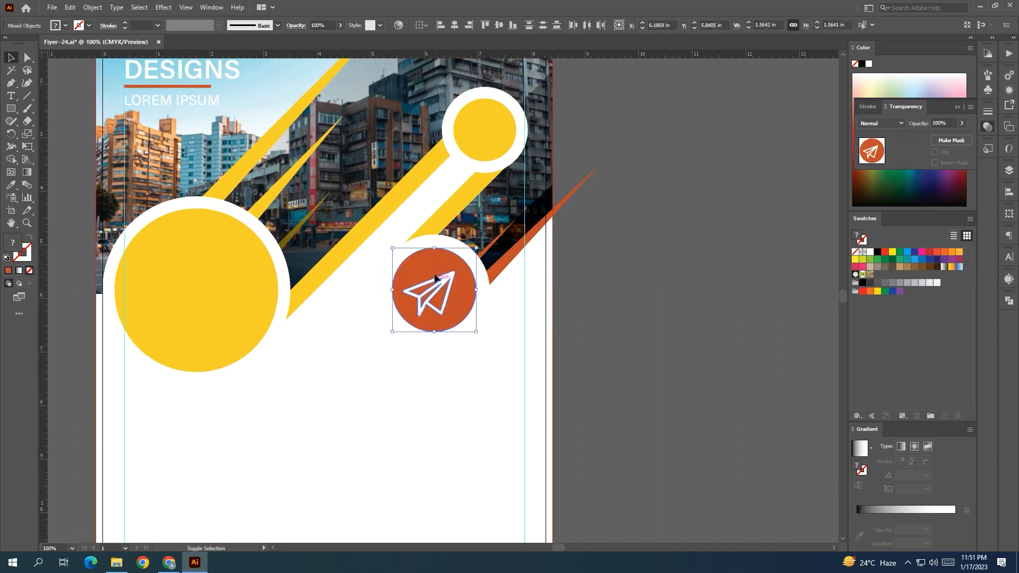
left_click(434, 256)
left_click(455, 25)
left_click(498, 26)
left_click(685, 391)
Step: Enlarge the paper plane icon slightly and nudge it left and down within the orange circle
left_click(433, 294)
left_click_drag(458, 293, 462, 292)
key("Left")
key("Left")
key("Down")
left_click(613, 330)
scroll(624, 323, "down", 1)
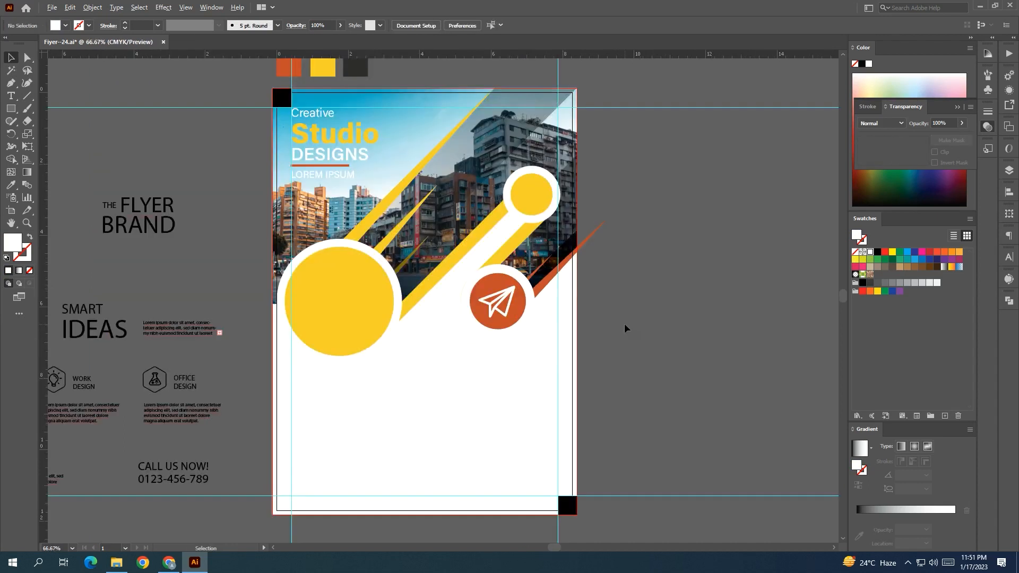
scroll(468, 300, "up", 3)
scroll(418, 316, "down", 2)
scroll(418, 316, "up", 4)
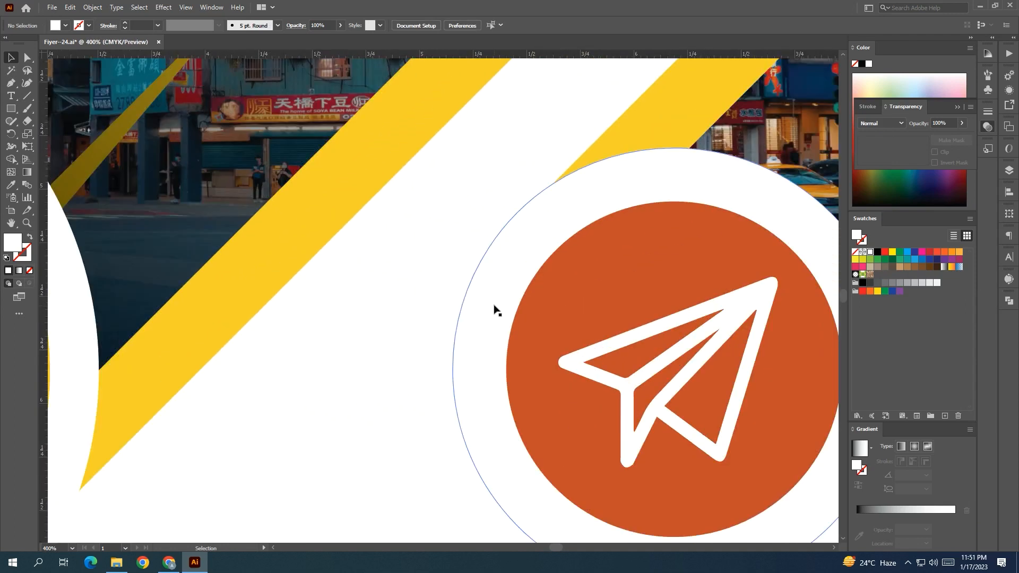
left_click_drag(492, 306, 569, 356)
key("ctrl+z")
scroll(562, 352, "down", 5)
left_click(706, 394)
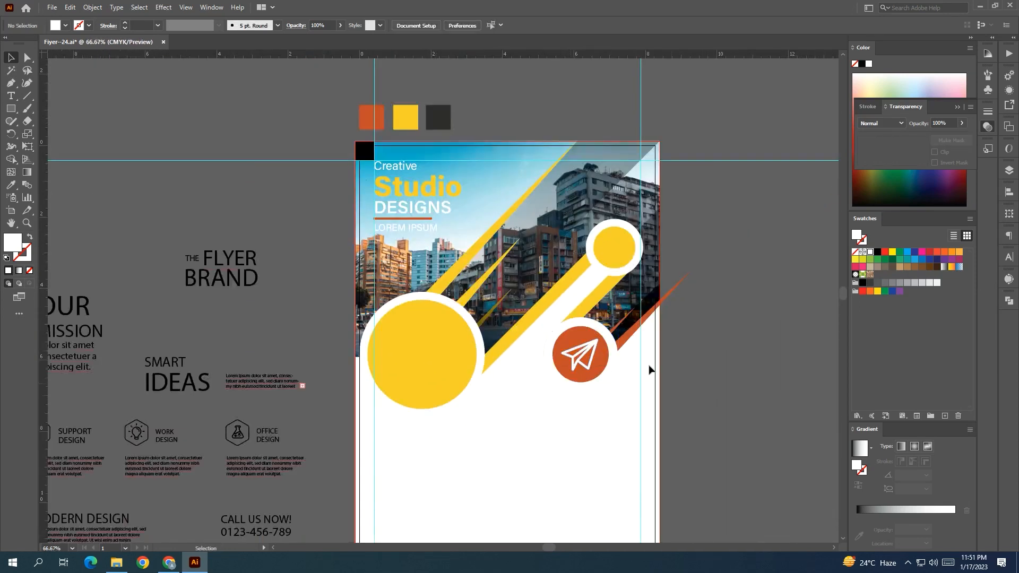
Step: Move the OUR MISSION heading and its Dolor sit amet text onto the large yellow circle
scroll(697, 378, "down", 1)
left_click_drag(693, 378, 659, 338)
left_click_drag(182, 304, 457, 310)
scroll(453, 308, "up", 1)
left_click(315, 297)
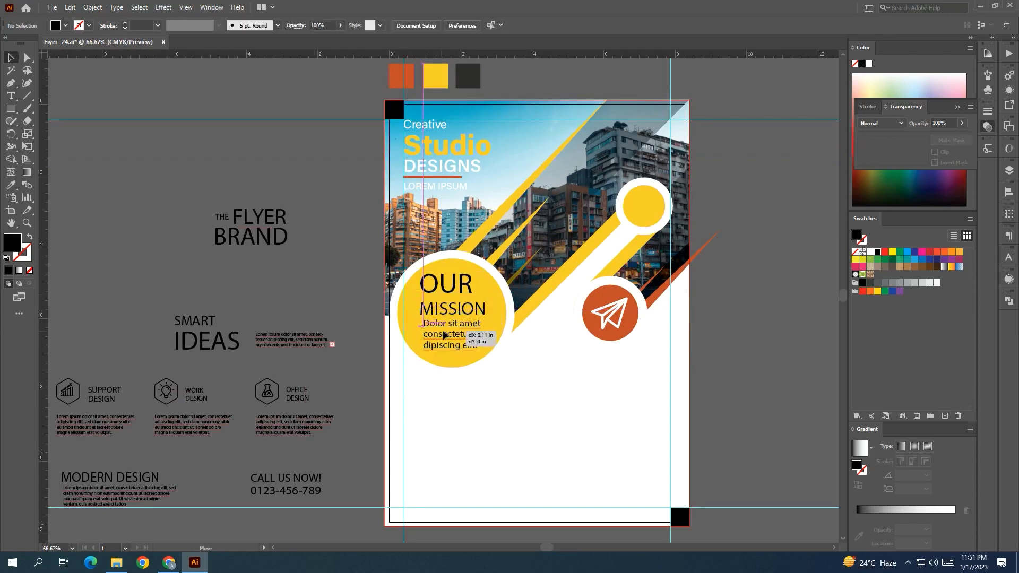
left_click(445, 333)
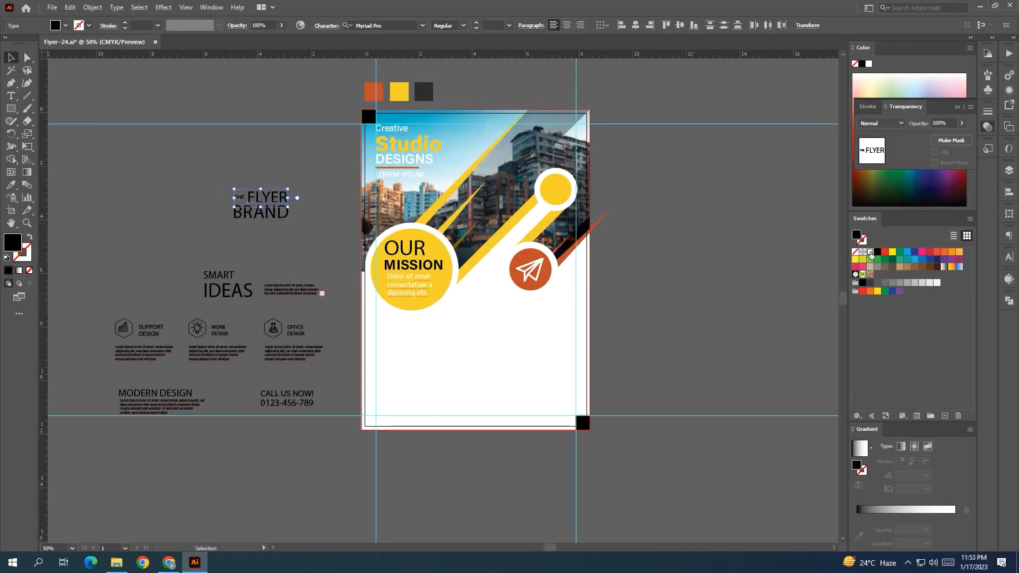
Step: Copy the type style of Creative onto BRAND with the Eyedropper and set its weight to 508
left_click(210, 174)
left_click(253, 216)
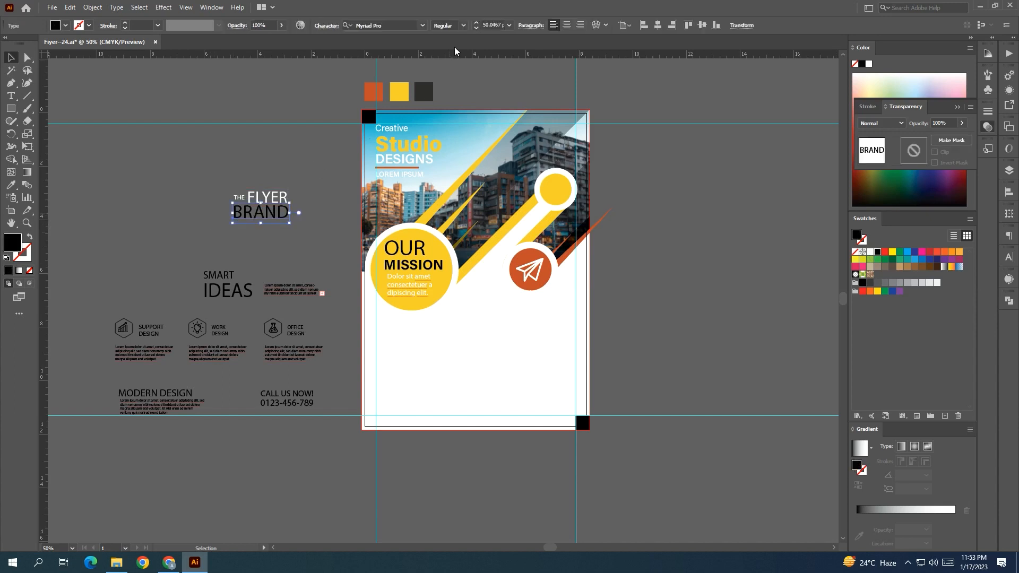
key("i")
left_click(390, 127)
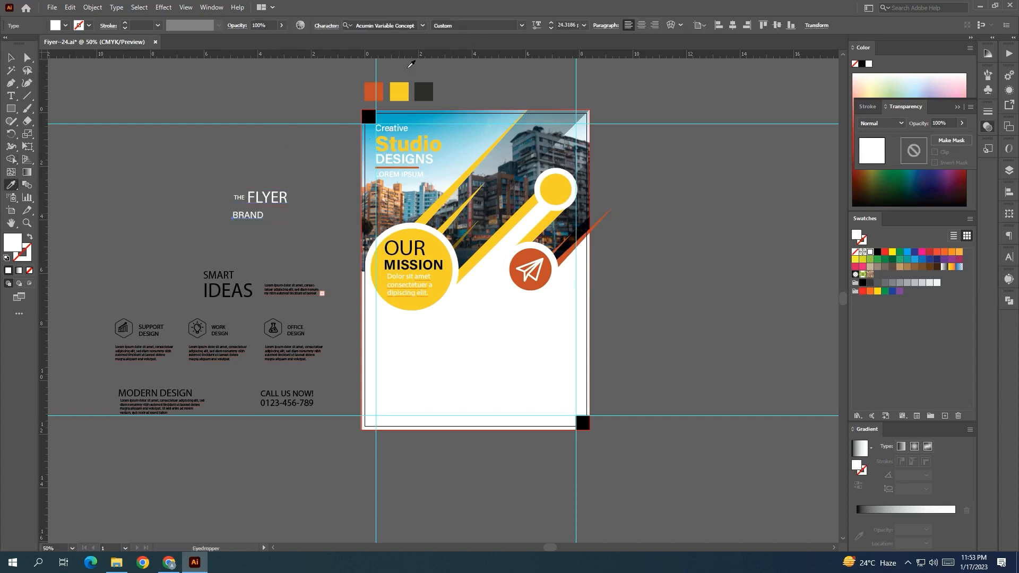
left_click(536, 25)
left_click_drag(485, 60, 470, 60)
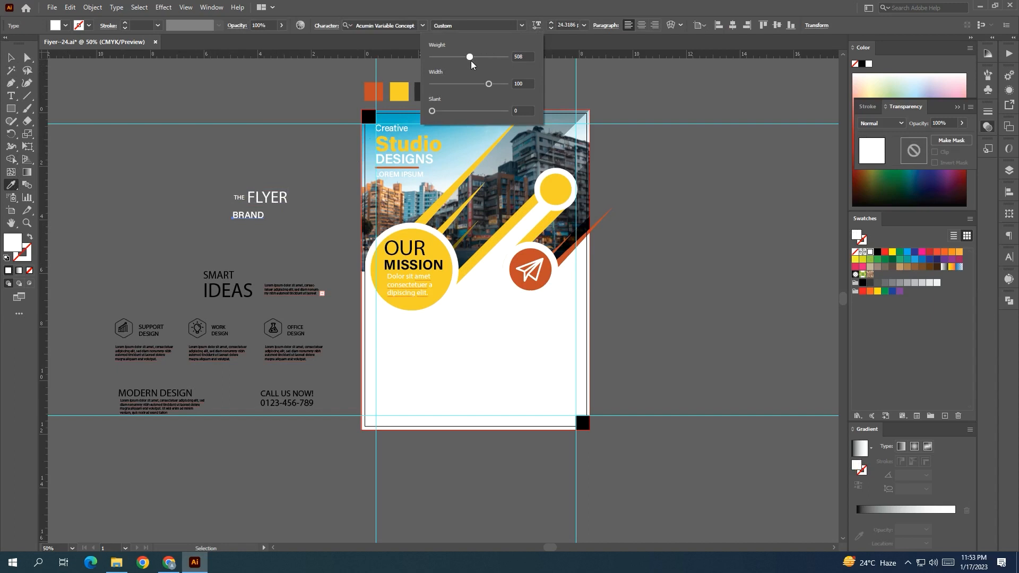
left_click(10, 61)
key("v")
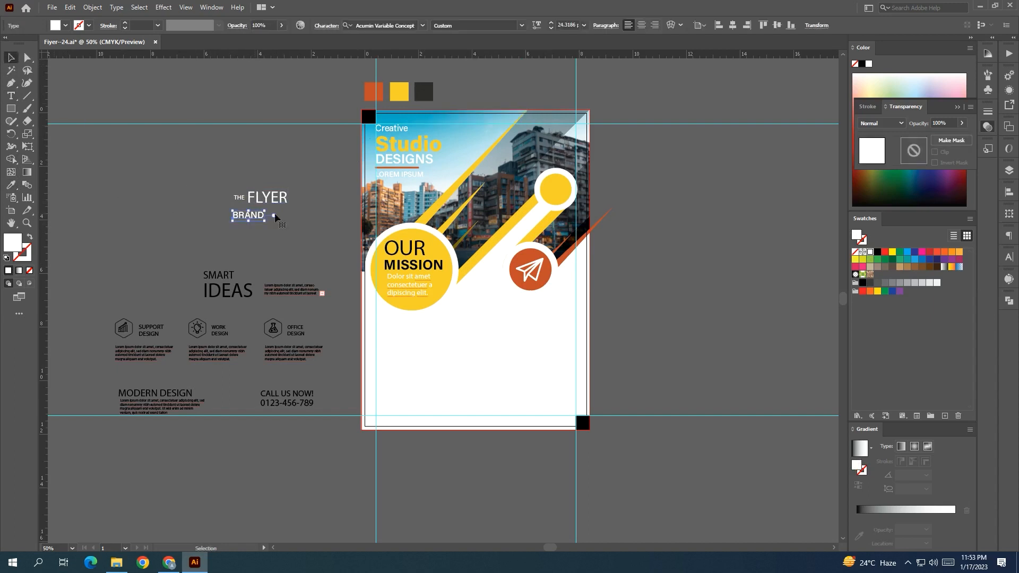
Step: Scale BRAND up to about 43 pt to match the width of THE FLYER and fill it with the sample yellow
left_click_drag(264, 211, 289, 204)
left_click(298, 207)
left_click(252, 217)
key("i")
left_click(399, 91)
key("v")
Step: Move THE FLYER BRAND to the flyer's upper right corner and nudge it against the margin guides
left_click_drag(267, 202, 552, 142)
scroll(554, 142, "up", 2)
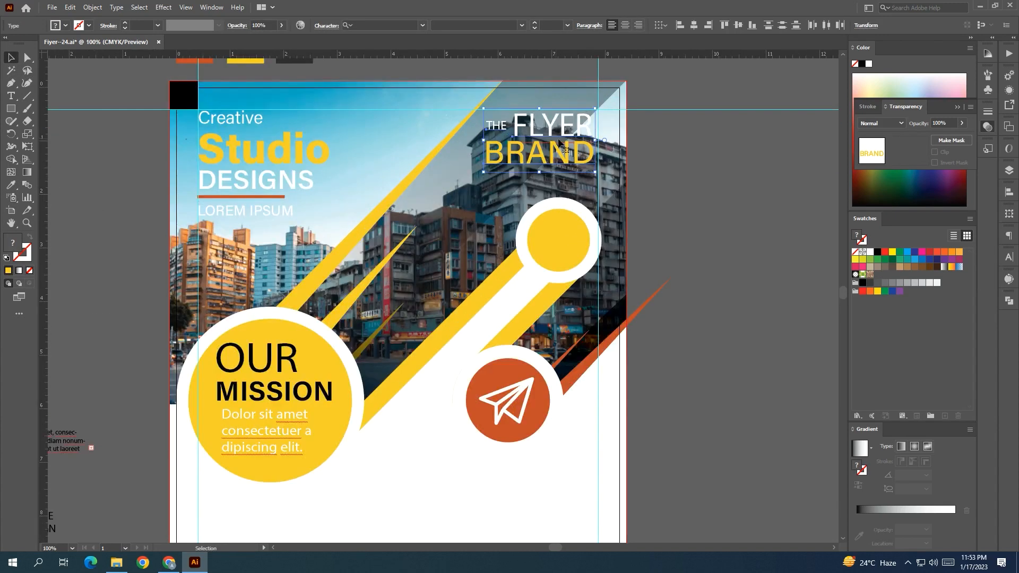
key("Right")
key("Right")
key("Right")
key("Right")
key("Right")
key("Up")
key("Up")
key("Up")
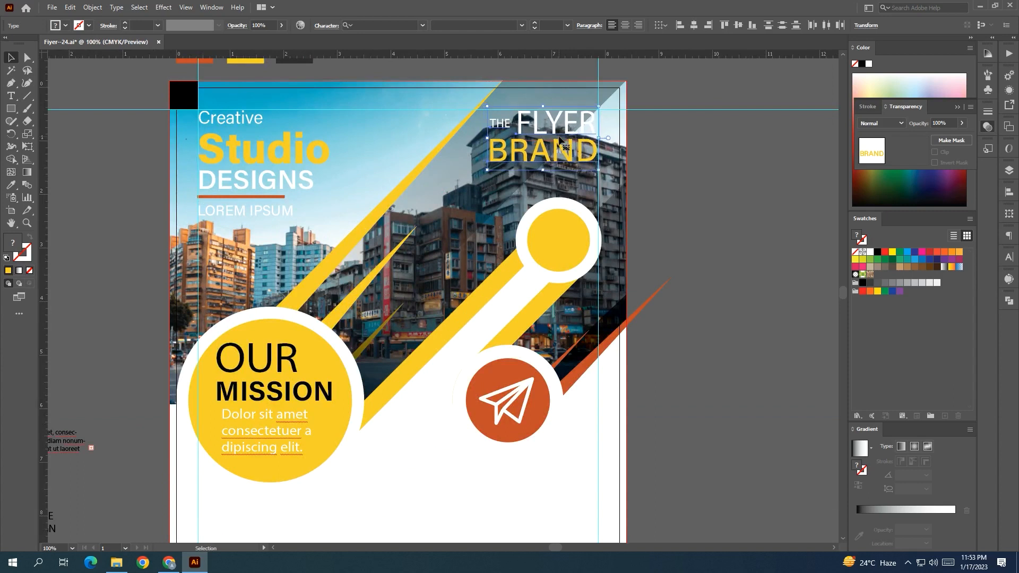
Step: Increase the font weight of BRAND and nudge it left so it ends at the right margin guide
left_click(554, 156)
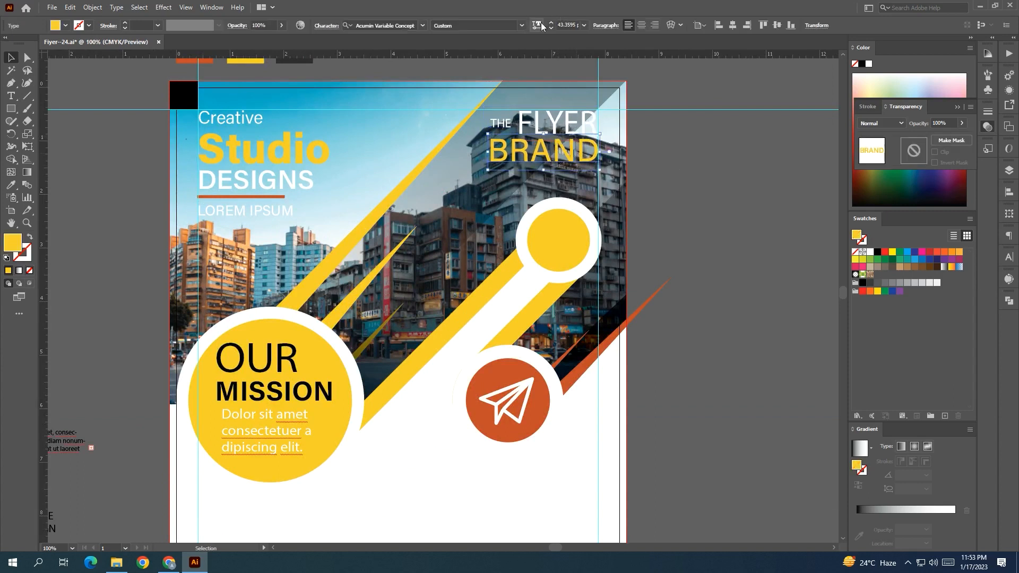
left_click(541, 27)
left_click_drag(467, 59, 488, 55)
key("Left")
key("Left")
key("Left")
key("Left")
key("Left")
key("Left")
key("Left")
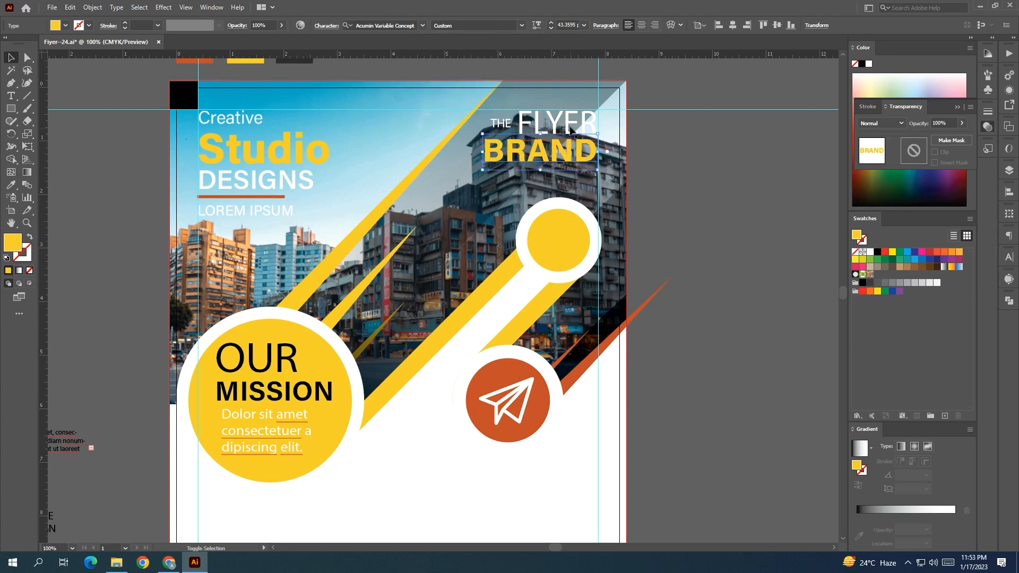
left_click(694, 181)
scroll(650, 191, "up", 1)
key("ctrl+minus")
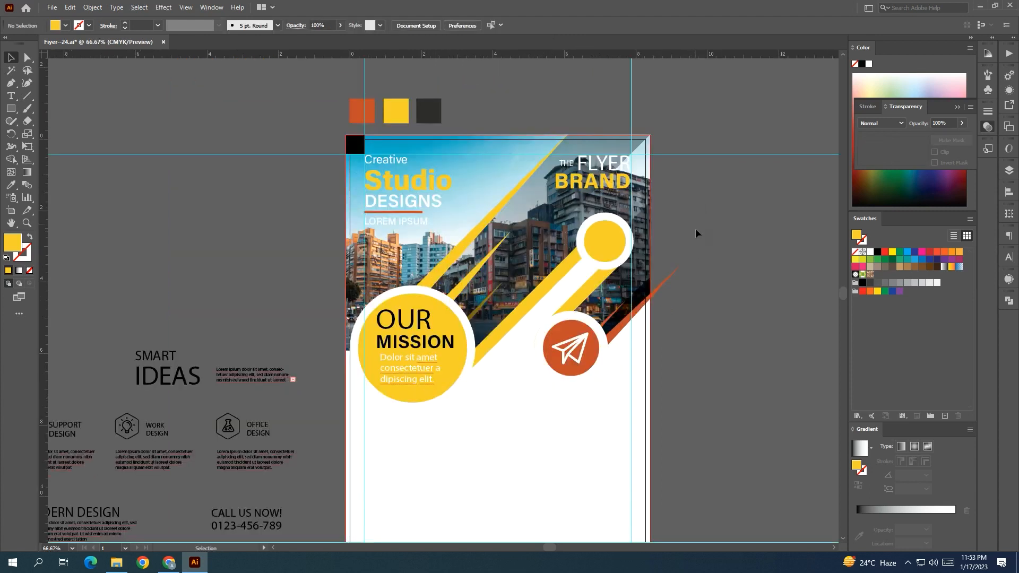
scroll(664, 184, "down", 1)
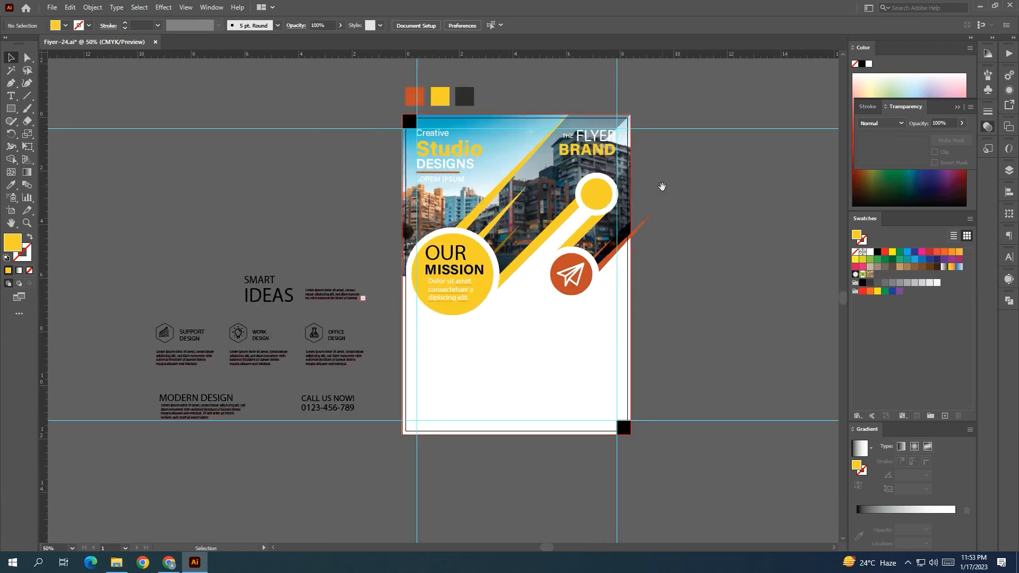
left_click_drag(224, 249, 346, 277)
key("ctrl+z")
left_click(228, 299)
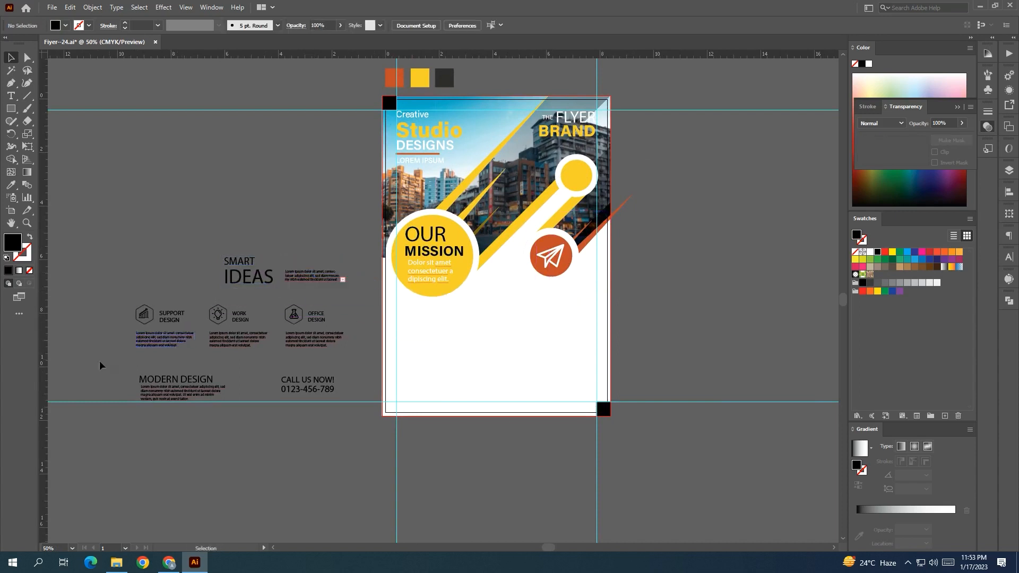
Step: Place the SUPPORT, WORK and OFFICE DESIGN blocks on the lower white area, between the left and right margin guides
left_click_drag(351, 360, 538, 350)
scroll(605, 327, "up", 2)
scroll(539, 350, "left", 2)
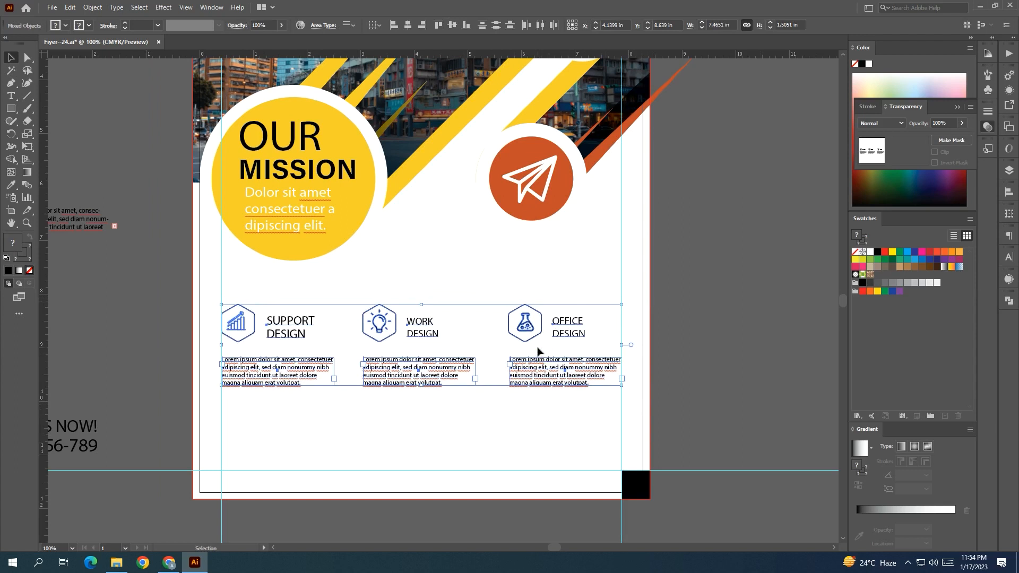
left_click(689, 339)
Step: Draw a vertical divider line with a black stroke between the SUPPORT DESIGN and WORK DESIGN columns
left_click(11, 83)
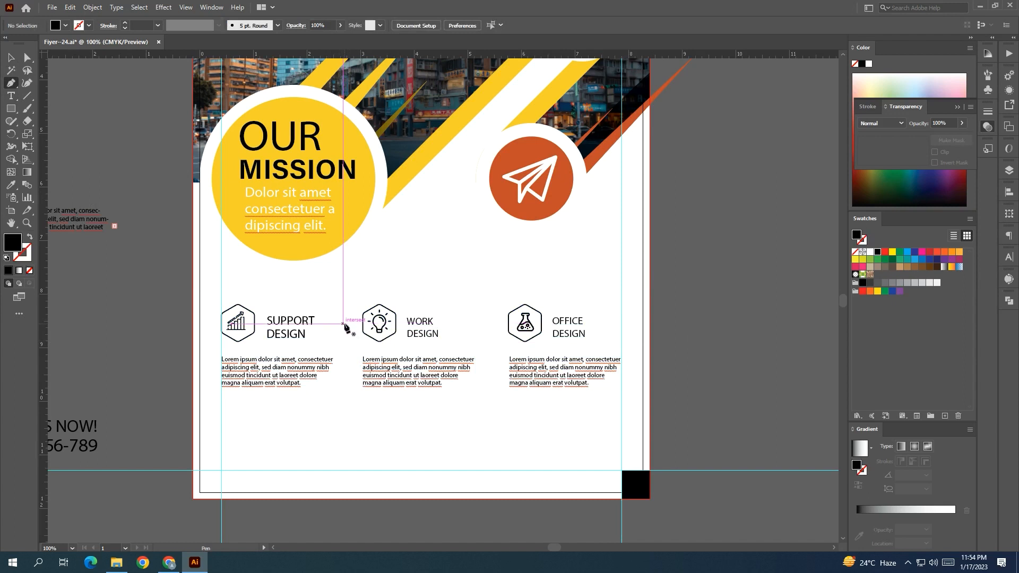
left_click(346, 323)
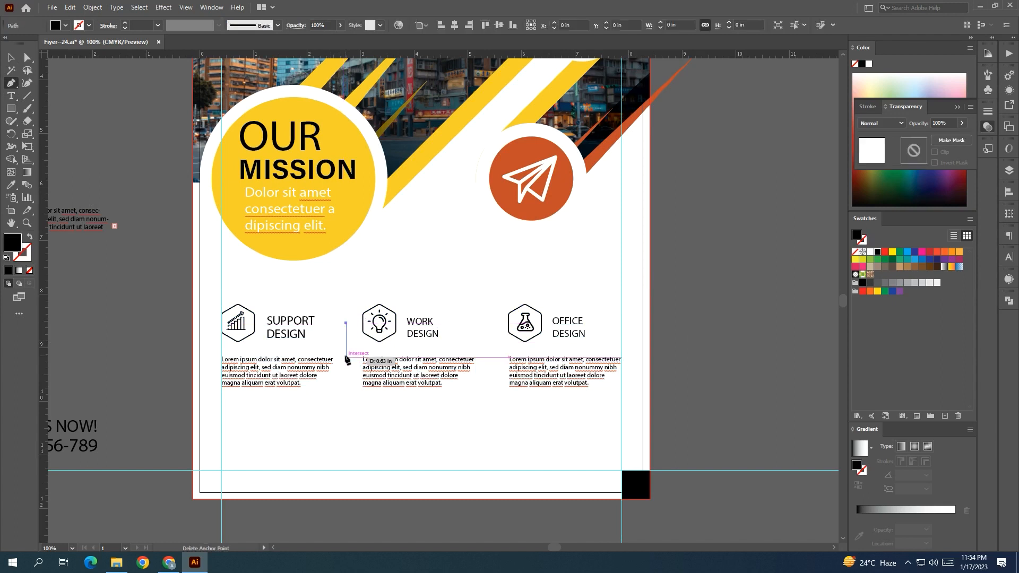
left_click(346, 384)
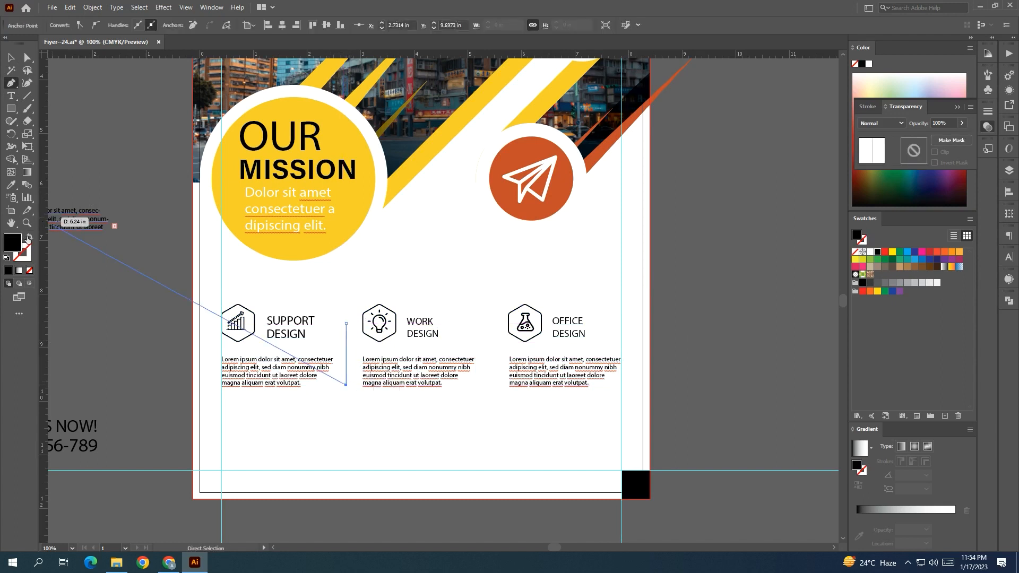
key("shift+x")
Step: Duplicate the vertical divider line into the gap between the WORK DESIGN and OFFICE DESIGN columns
left_click(12, 58)
left_click(181, 171)
left_click_drag(348, 340, 488, 348)
left_click(741, 368)
left_click_drag(741, 367, 743, 325)
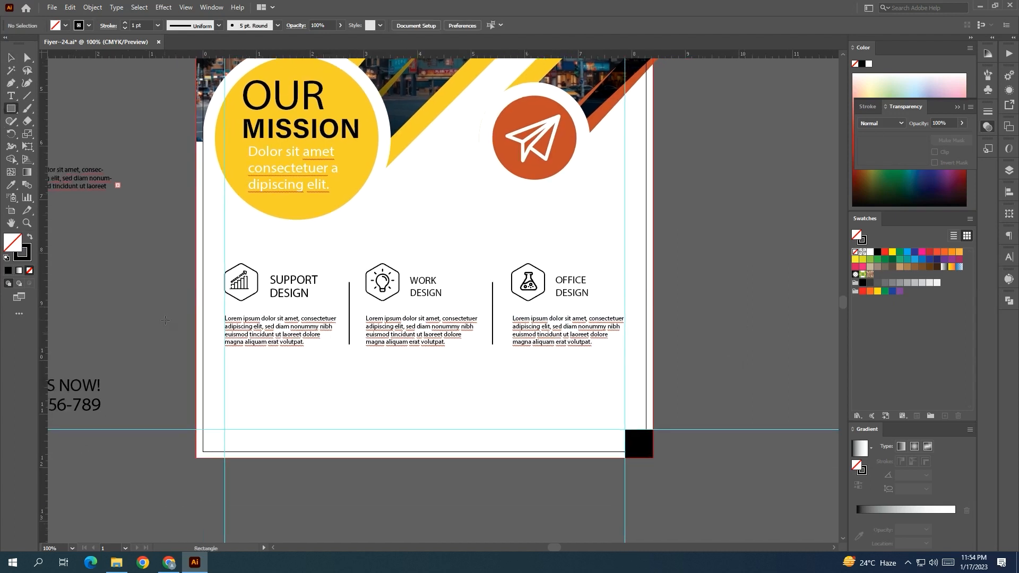
Step: Draw a full-width footer rectangle about 8.53 by 1.54 in along the flyer's bottom edge and delete the black corner square
left_click_drag(197, 375, 653, 457)
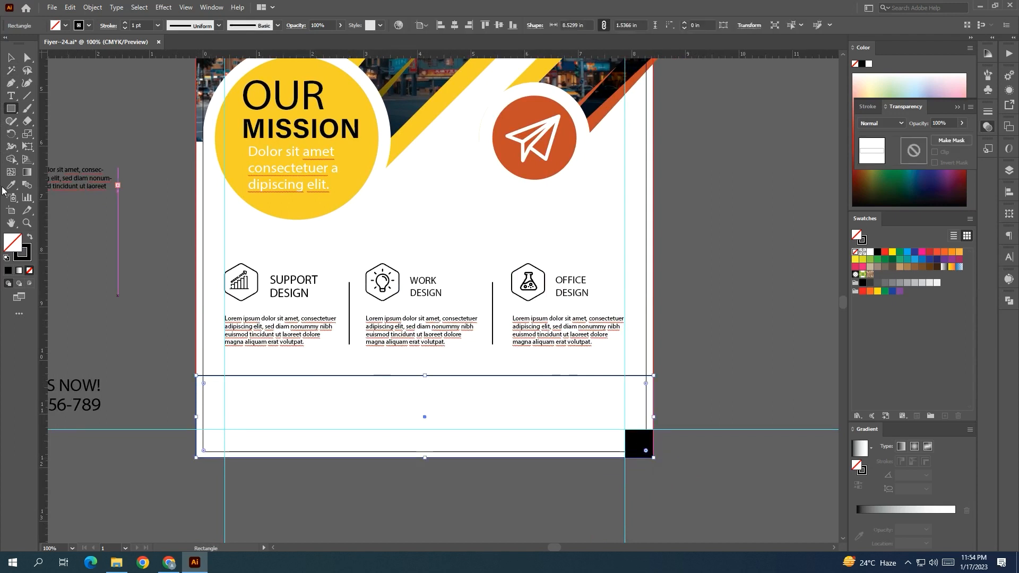
key("v")
left_click(681, 403)
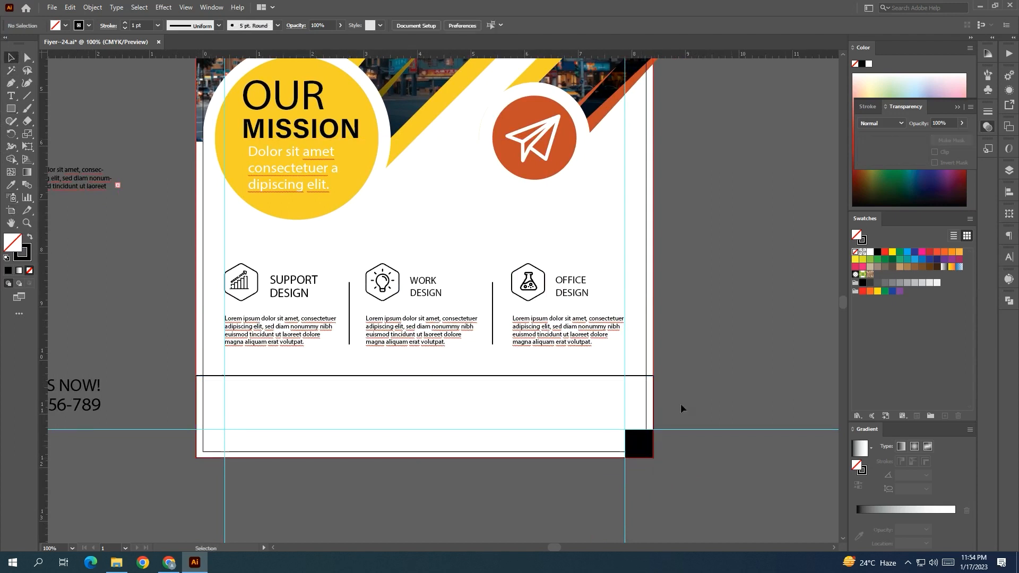
left_click(643, 452)
key("Delete")
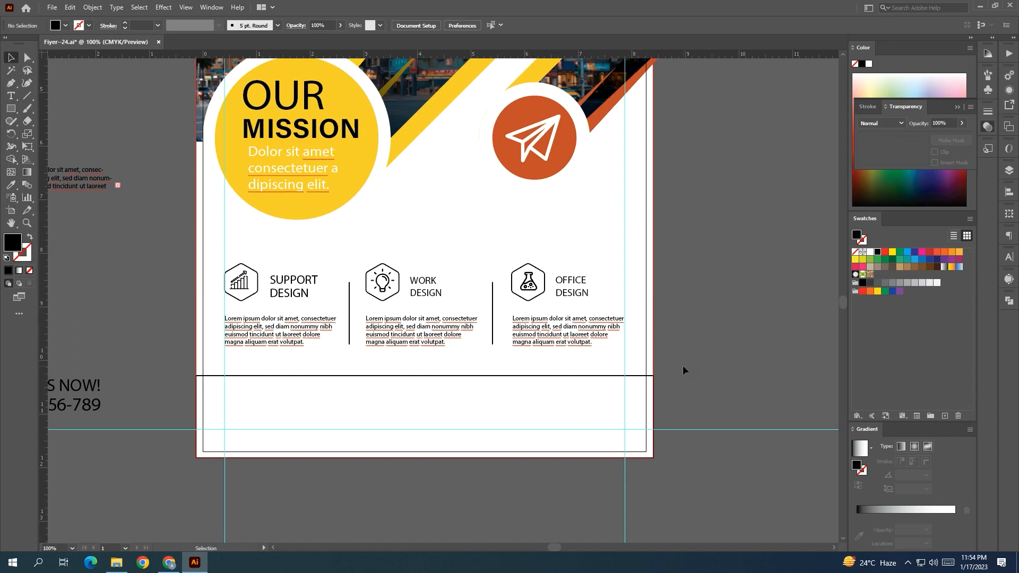
Step: Lower the footer rectangle's top edge to a height of about 1.49 in and fill it with the sample orange
left_click(554, 376)
left_click_drag(425, 376, 427, 378)
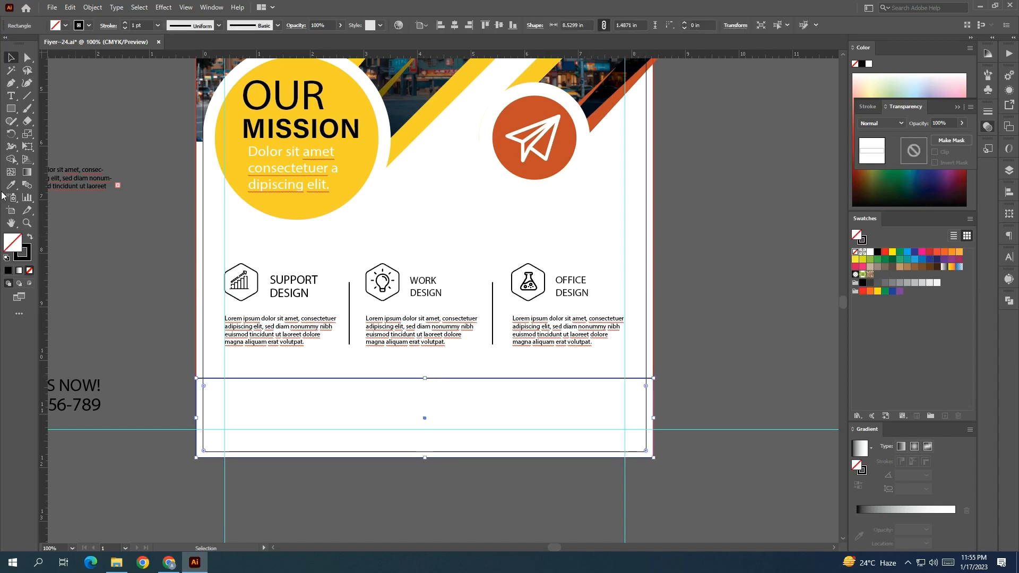
left_click_drag(156, 200, 212, 492)
left_click(288, 72)
left_click(11, 57)
left_click(183, 266)
left_click_drag(205, 323, 194, 30)
left_click(375, 393)
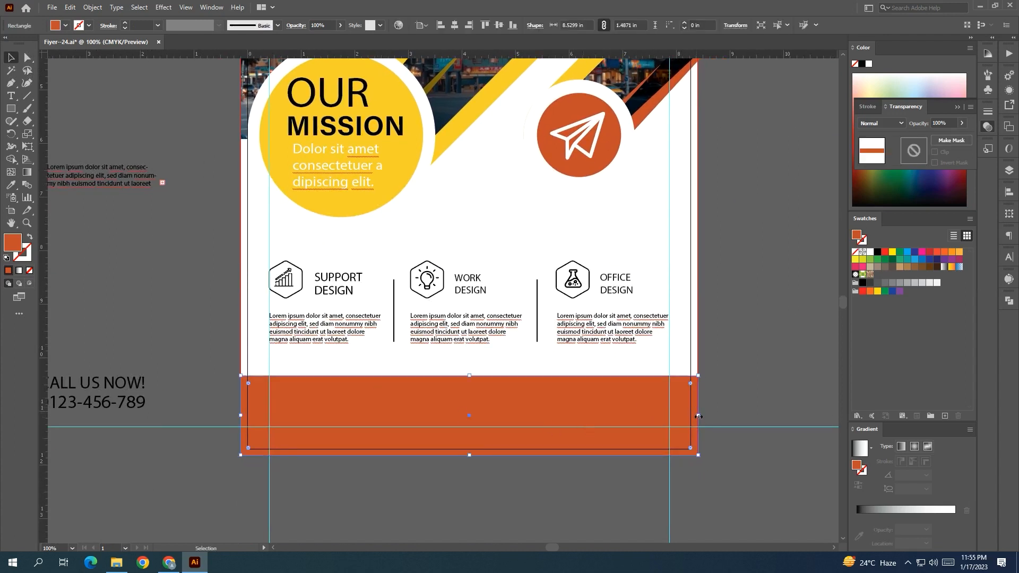
Step: Cover one half of the orange footer with a rectangle copy about 4.27 in wide, filled with the dark grey sample
left_click_drag(510, 397, 739, 405)
left_click_drag(740, 446, 583, 432)
left_click_drag(775, 395, 541, 402)
key("i")
left_click_drag(283, 227, 439, 569)
left_click(357, 118)
left_click_drag(361, 401, 231, 61)
left_click(11, 60)
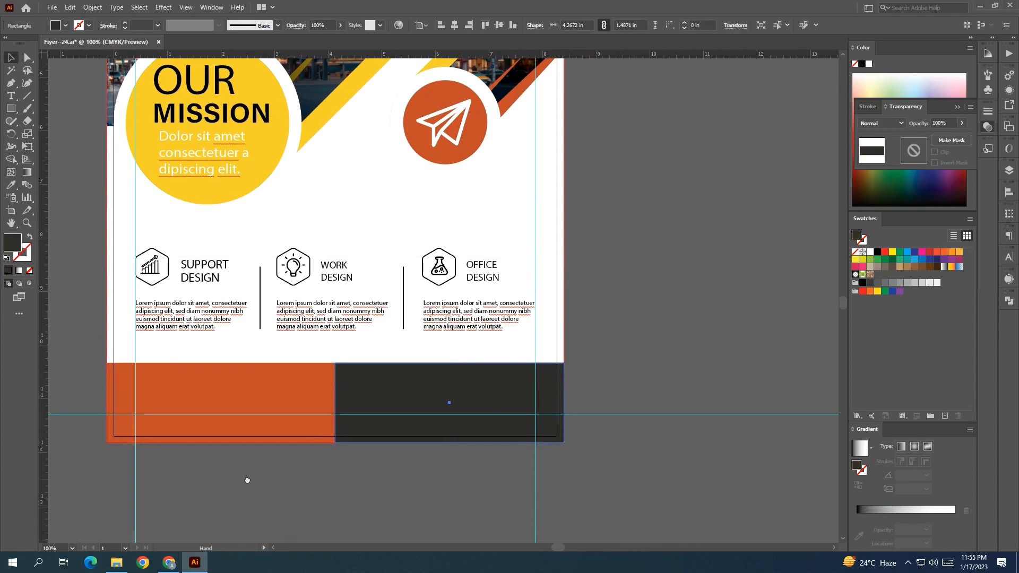
Step: Draw a full-width horizontal line just above the footer and give it a 2 pt stroke in the sample orange
left_click_drag(245, 479, 343, 485)
left_click(347, 488)
left_click(11, 83)
left_click(204, 357)
left_click(660, 357)
left_click(11, 57)
left_click(11, 184)
left_click(261, 397)
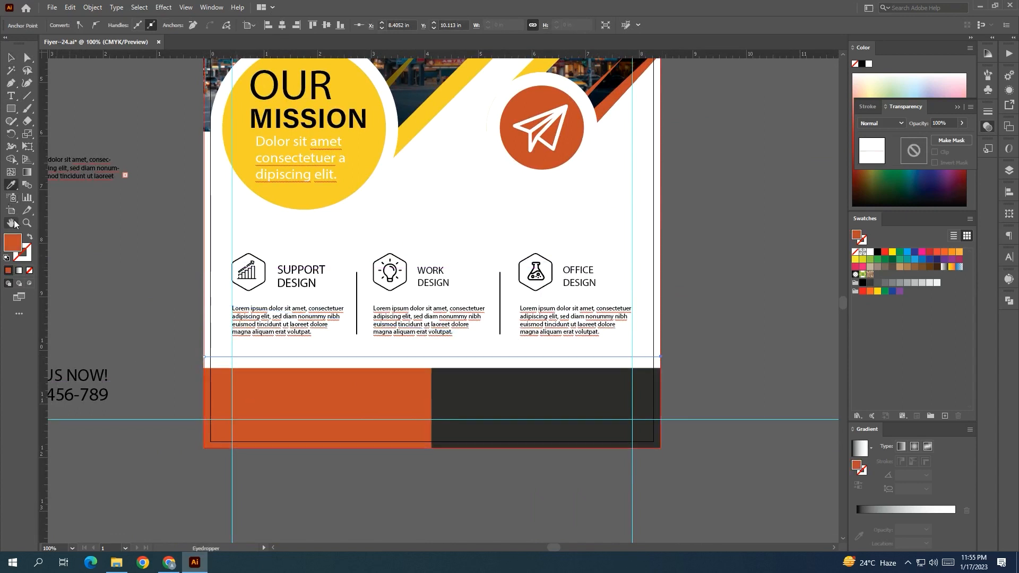
left_click(10, 57)
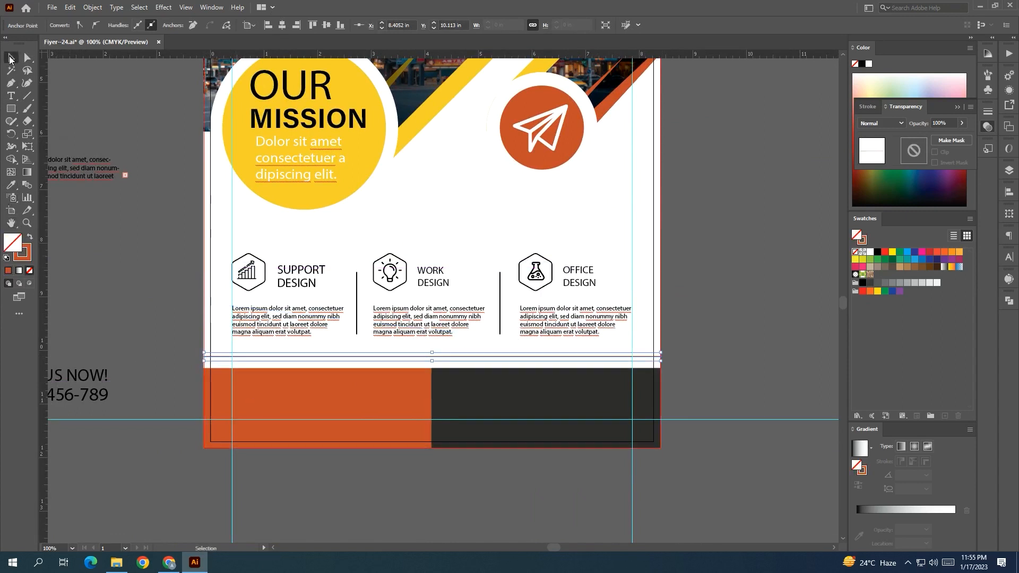
left_click(167, 306)
left_click(219, 356)
left_click(125, 22)
left_click(142, 328)
Step: Nudge the three feature columns and their dividers down together, closer to the orange line above the footer
key("space")
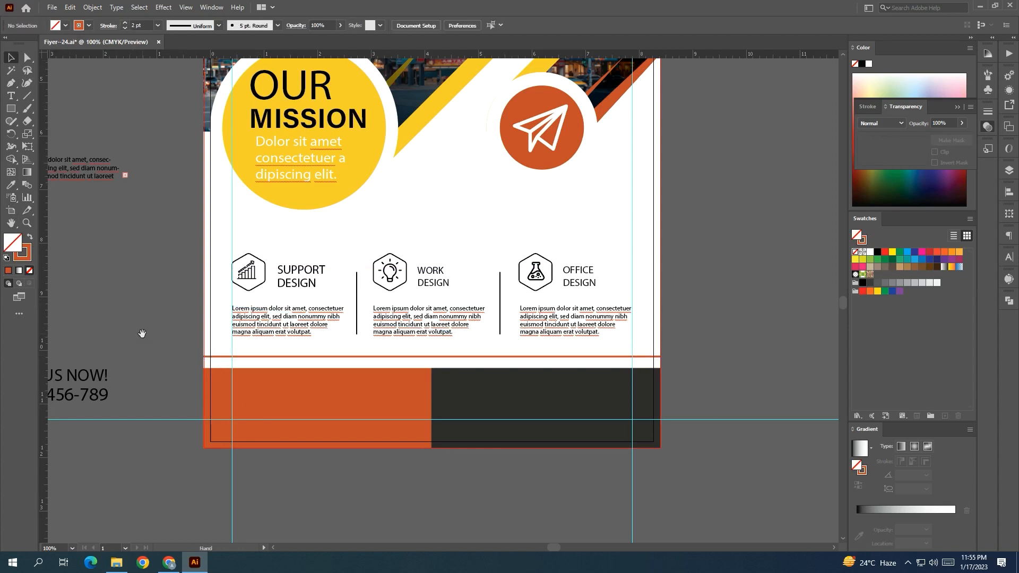
left_click_drag(142, 333, 189, 341)
left_click(398, 391)
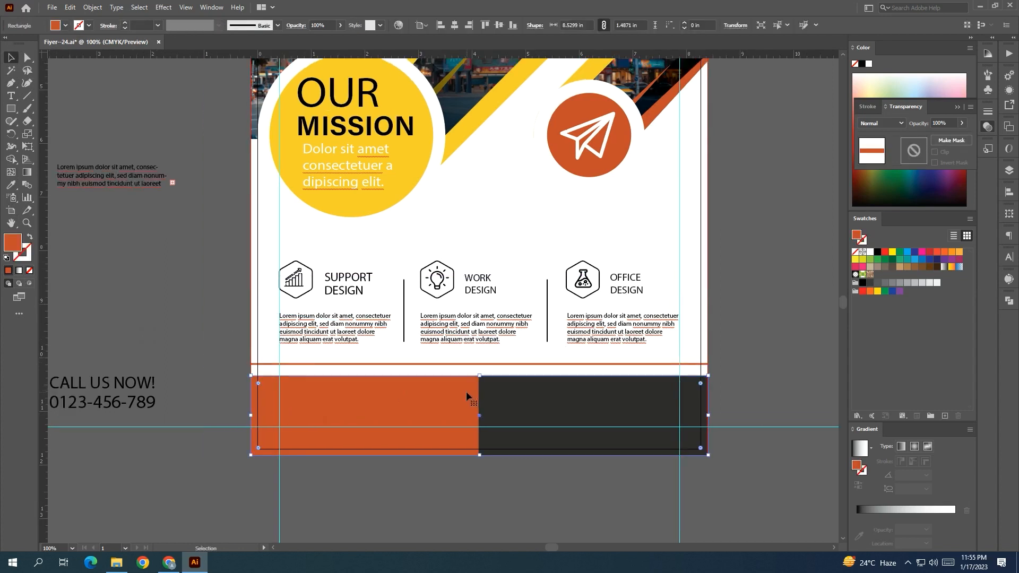
left_click(240, 265)
left_click_drag(264, 290, 709, 348)
left_click_drag(272, 250, 697, 258)
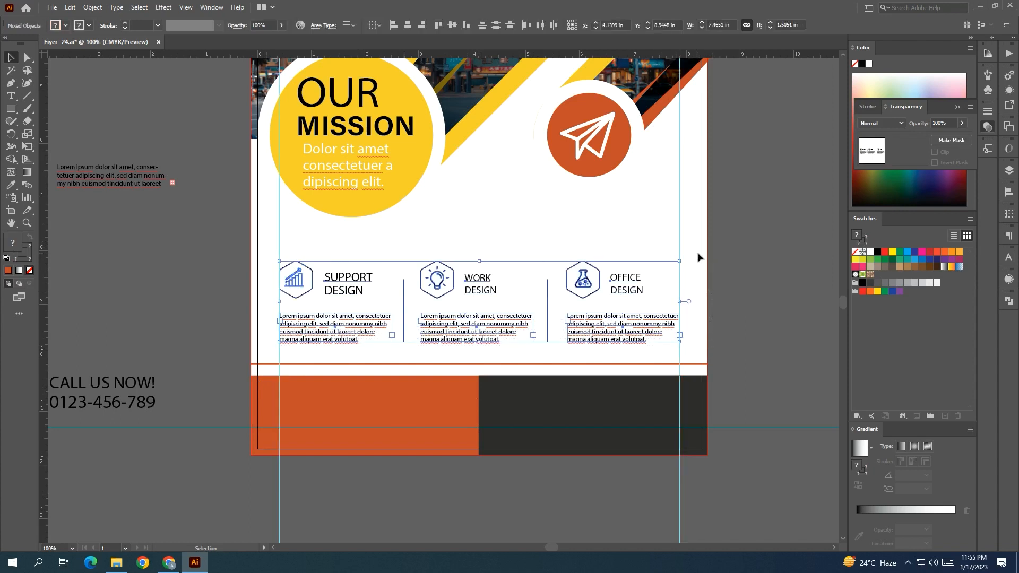
key("Down")
key("Down")
key("Down")
key("Down")
key("Down")
key("Down")
key("Down")
key("Down")
key("Down")
key("Down")
key("Down")
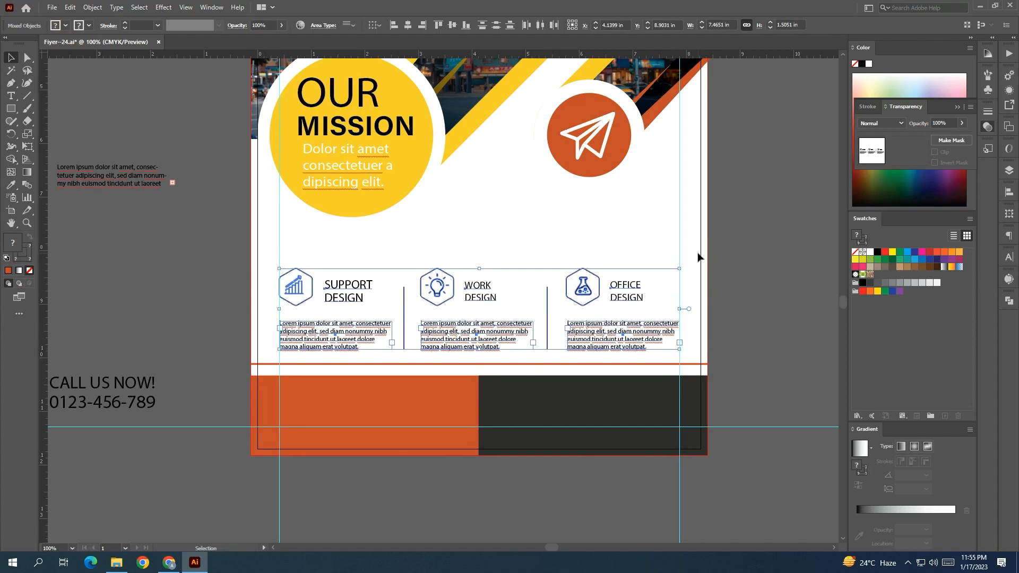
left_click(748, 359)
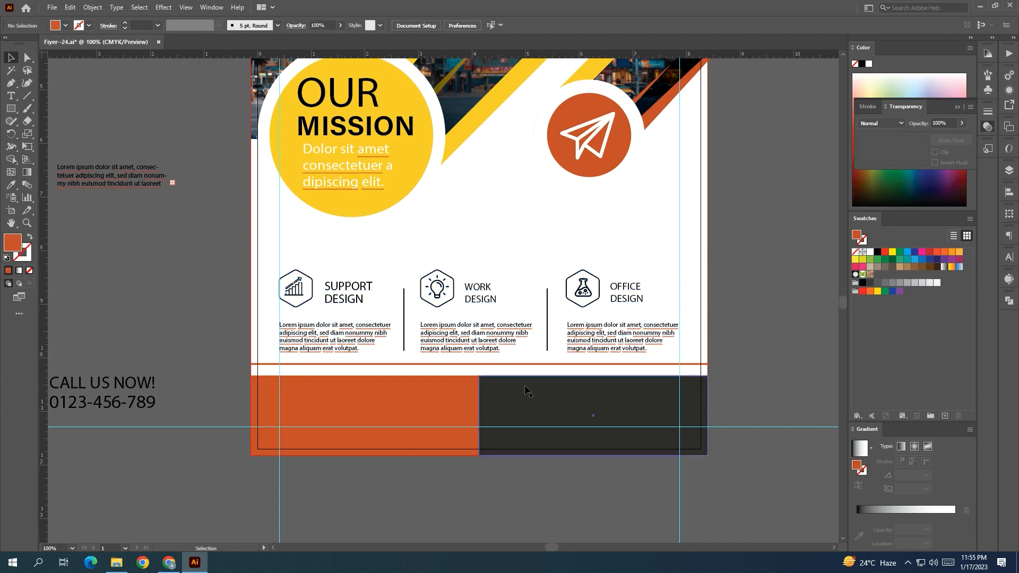
Step: Raise the top edge of the orange and dark grey footer rectangles slightly toward the orange line
left_click(480, 377)
left_click_drag(480, 377, 480, 372)
left_click(730, 364)
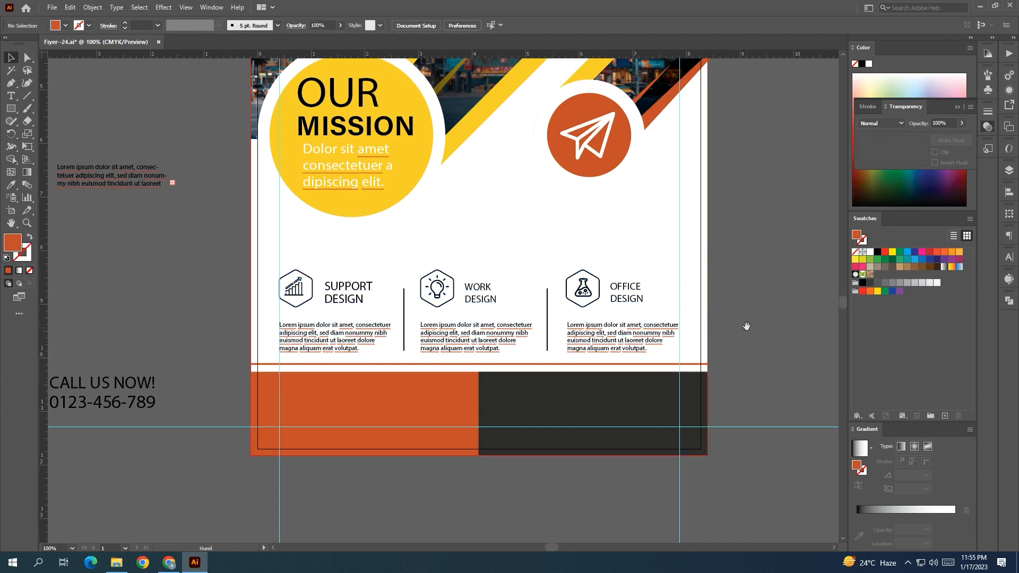
Step: Move the SMART IDEAS heading and its small paragraph from the pasteboard onto the white area beneath the paper-plane circle
scroll(746, 345, "up", 1)
scroll(747, 344, "down", 1)
left_click_drag(747, 344, 802, 355)
scroll(691, 353, "up", 1)
scroll(509, 296, "down", 1)
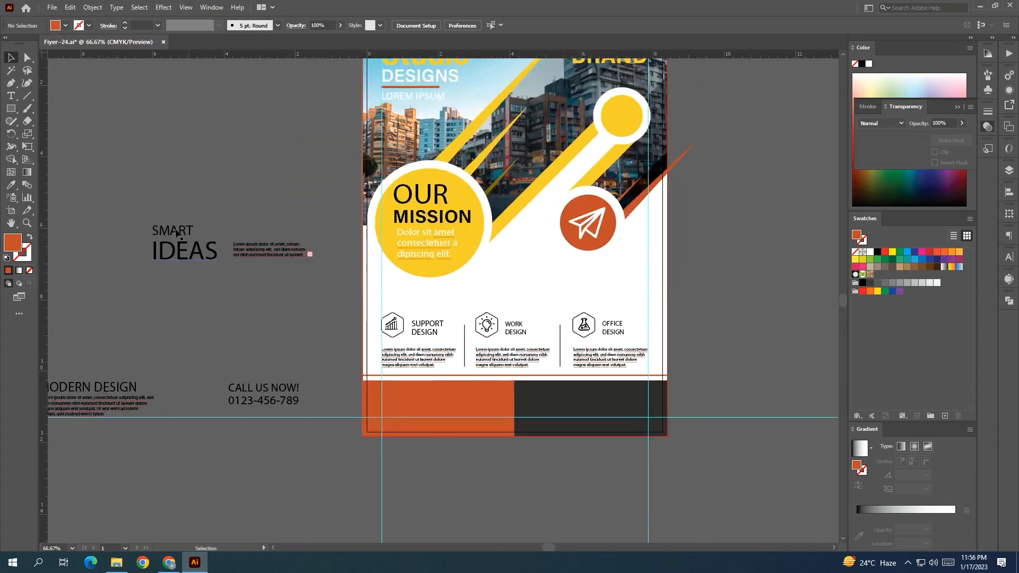
left_click_drag(283, 253, 620, 263)
scroll(635, 273, "up", 1)
left_click(724, 293)
left_click_drag(706, 309, 706, 334)
left_click(463, 291)
left_click_drag(487, 265, 416, 370)
Step: Apply the bold yellow Studio text style to the word IDEAS and scale it down to clear the paragraph beside it
left_click(11, 185)
left_click(247, 76)
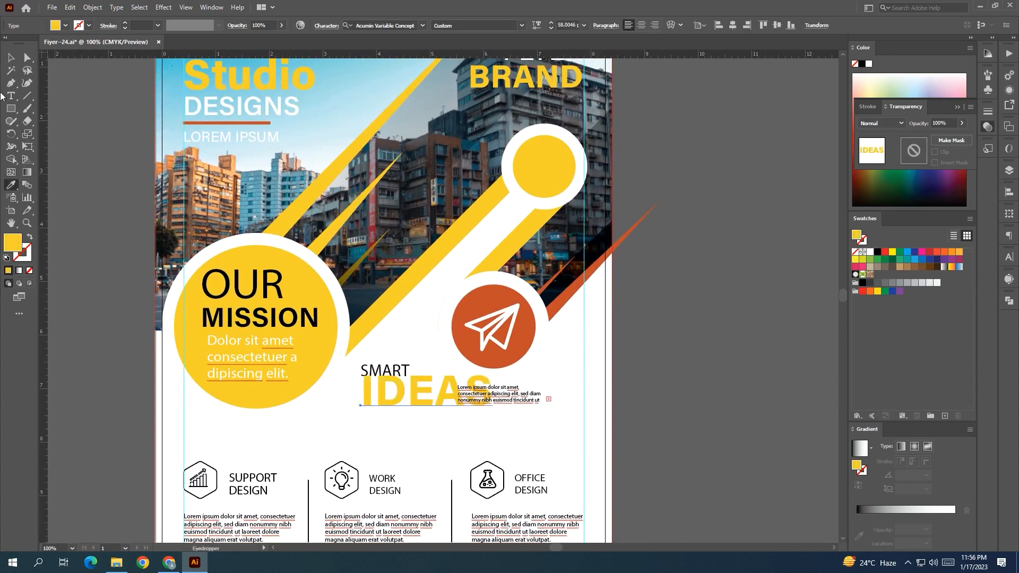
left_click(9, 59)
left_click(468, 438)
left_click(440, 390)
left_click_drag(493, 393, 444, 395)
Step: Line up the small paragraph beside IDEAS and scale the whole SMART IDEAS block out to the margin guide
left_click_drag(686, 432, 697, 360)
left_click(481, 328, "shift")
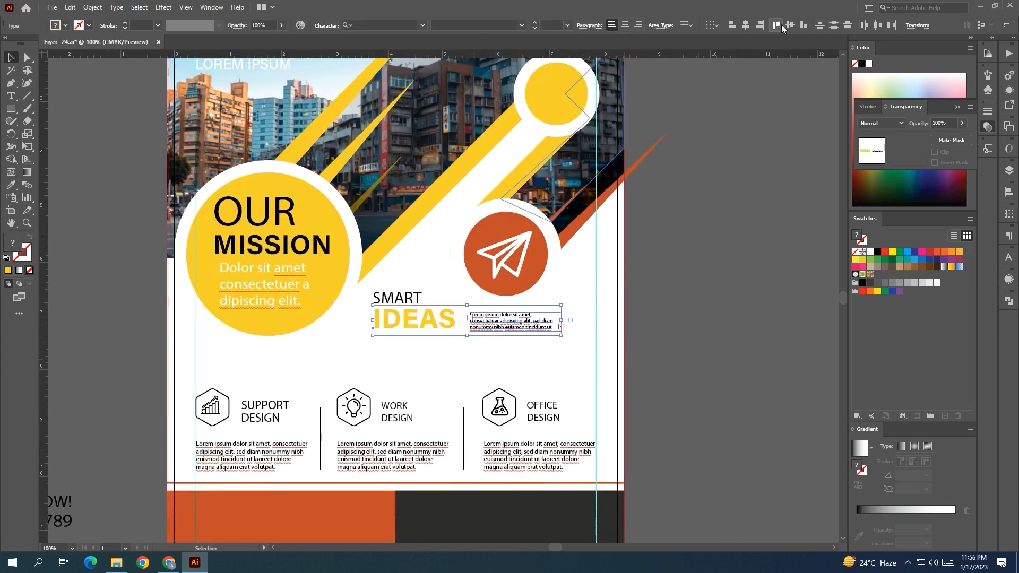
left_click(803, 27)
left_click_drag(518, 336, 522, 330)
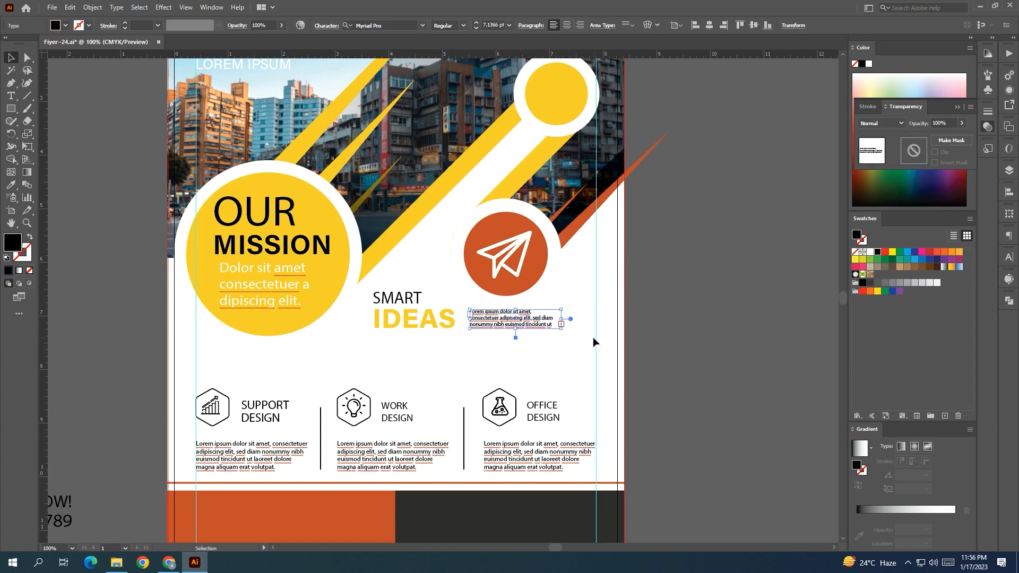
left_click(414, 320, "shift")
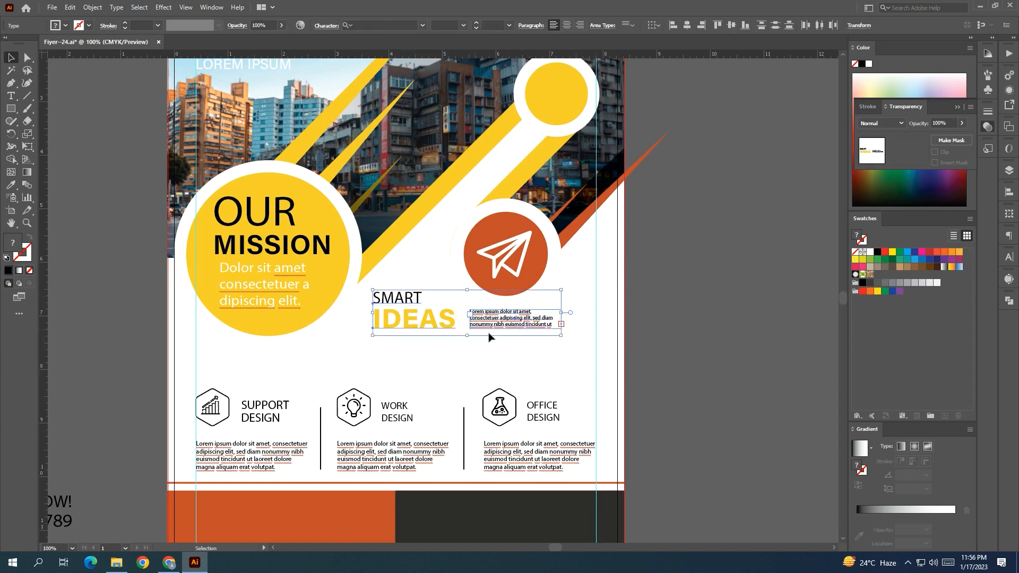
left_click_drag(564, 314, 596, 315)
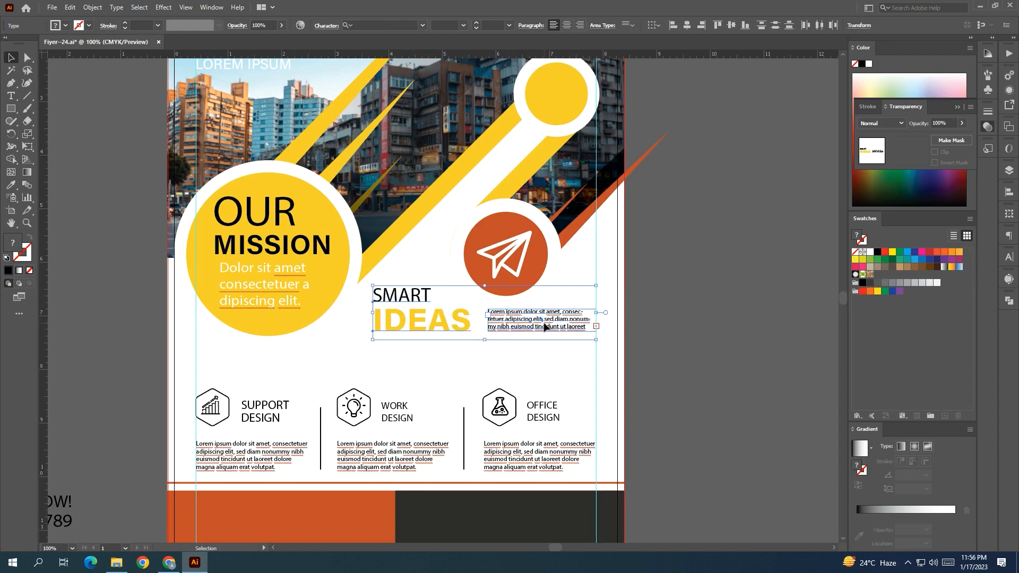
left_click(676, 342)
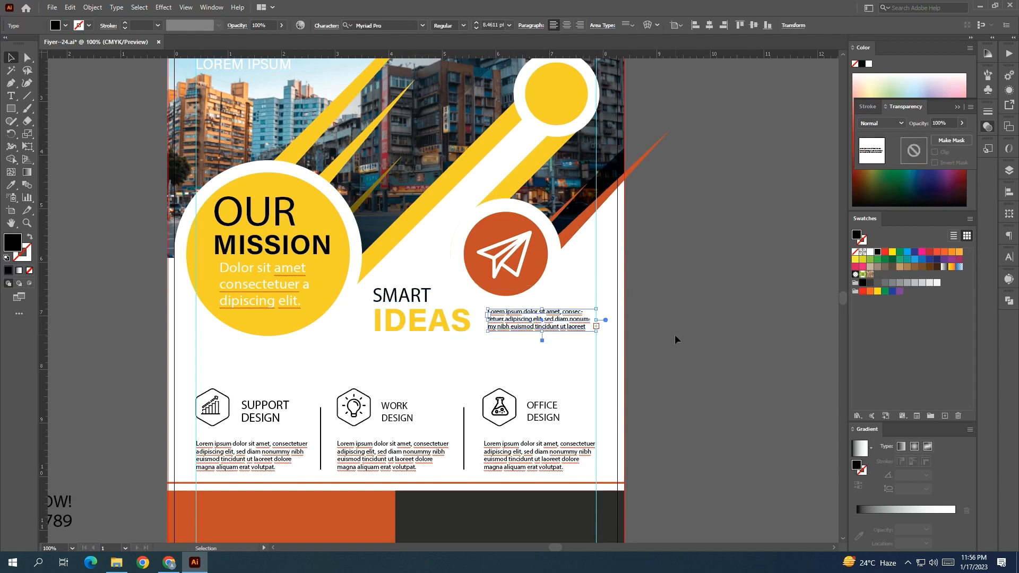
Step: Draw a horizontal line under SMART IDEAS ending at the margin guide and match its stroke to the orange footer line
left_click(10, 83)
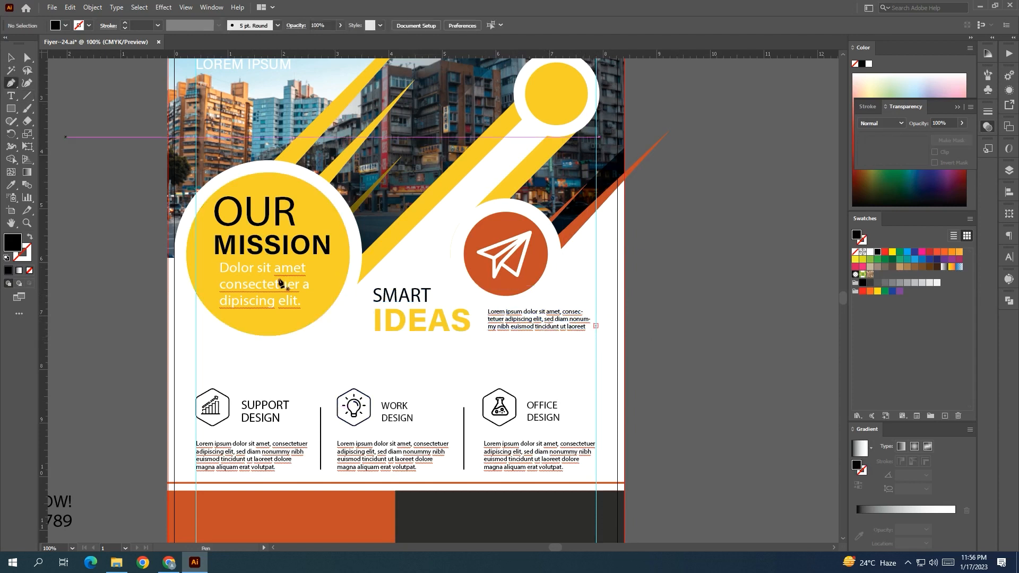
left_click(375, 342)
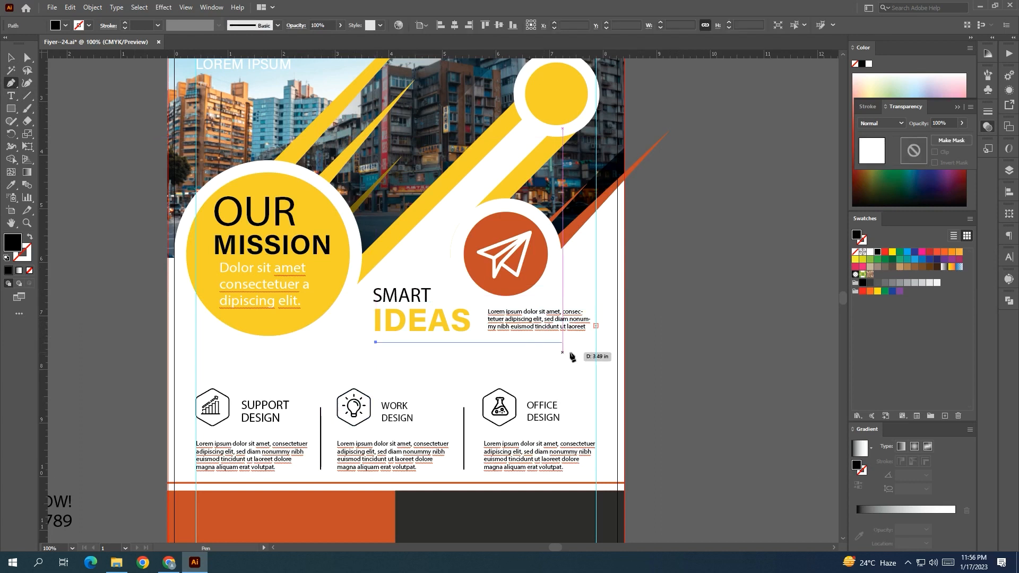
left_click(595, 342)
left_click(29, 237)
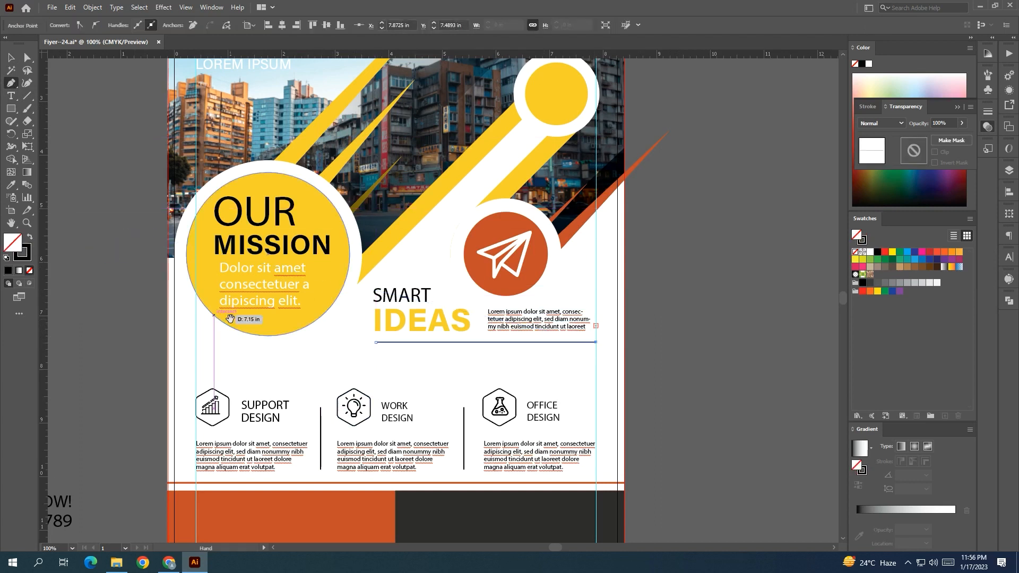
scroll(74, 265, "down", 2)
key("v")
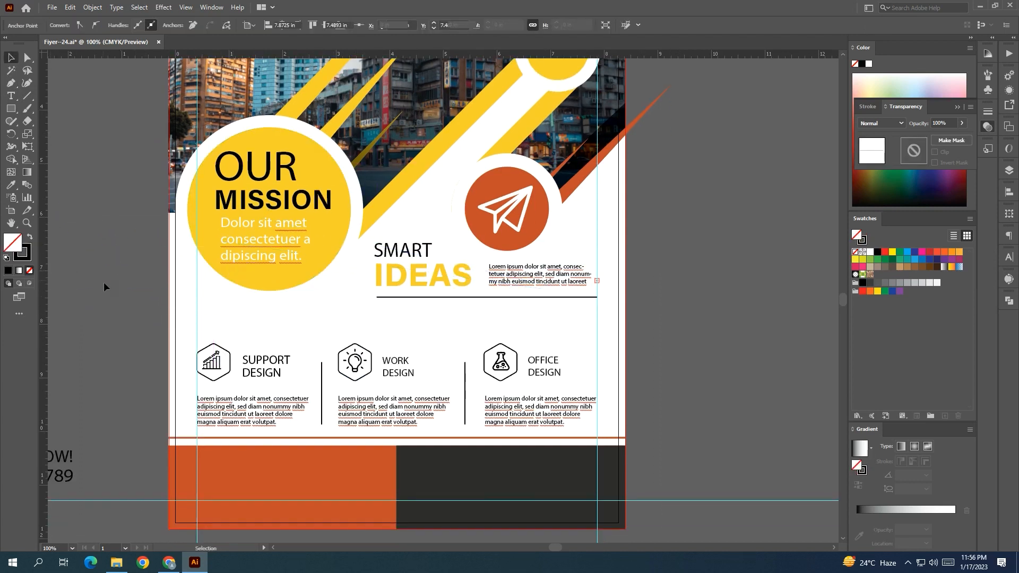
left_click(11, 185)
left_click(250, 434)
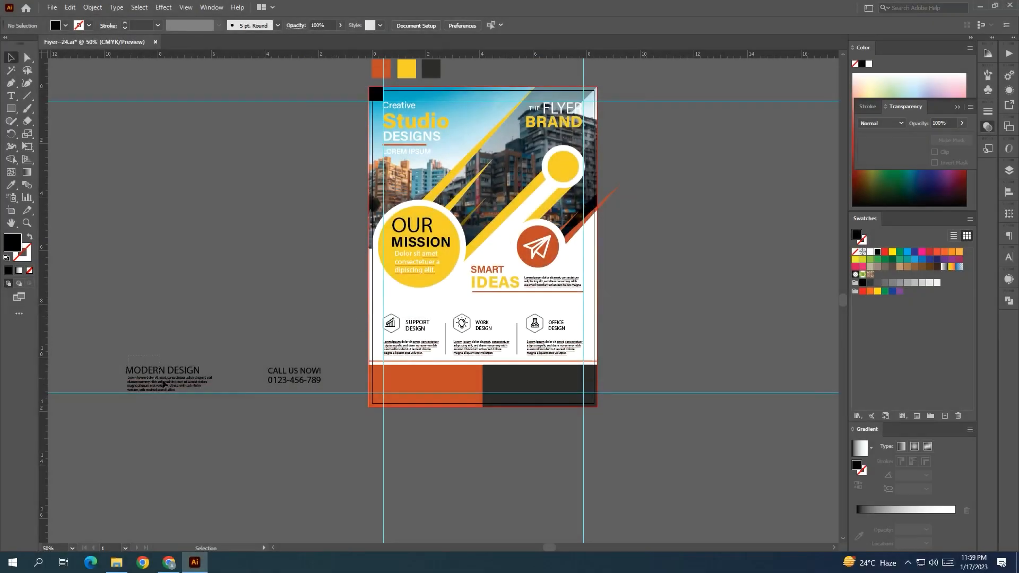
Step: Left-align the MODERN DESIGN heading and paragraph, move them onto the orange footer and bring them to the front
left_click(164, 384)
left_click(672, 26)
left_click_drag(170, 376, 427, 378)
right_click(428, 378)
left_click(623, 335)
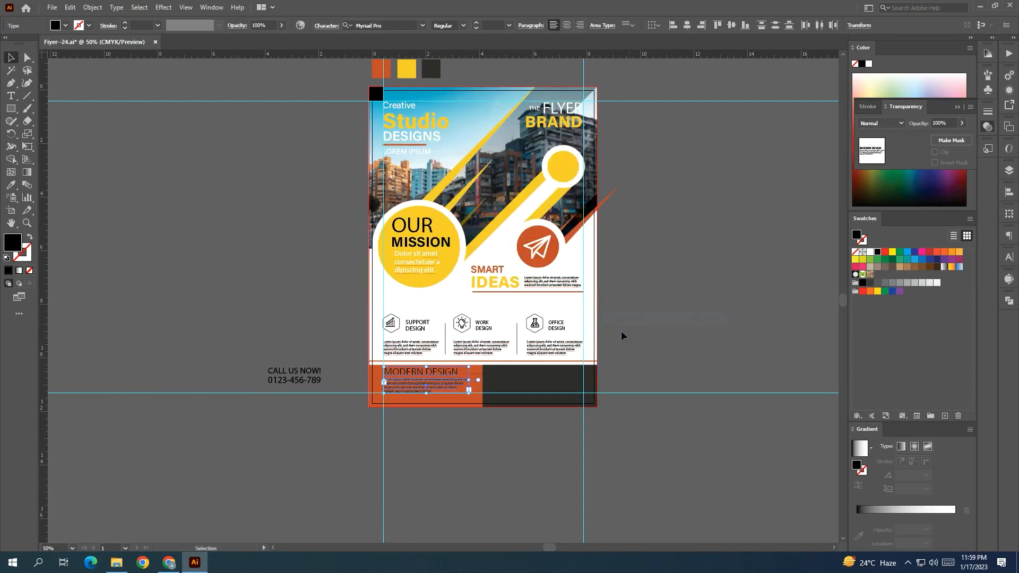
Step: Scale the MODERN DESIGN heading and paragraph down slightly and set them against the margin guide in the orange footer
scroll(431, 400, "up", 1)
scroll(430, 400, "up", 1)
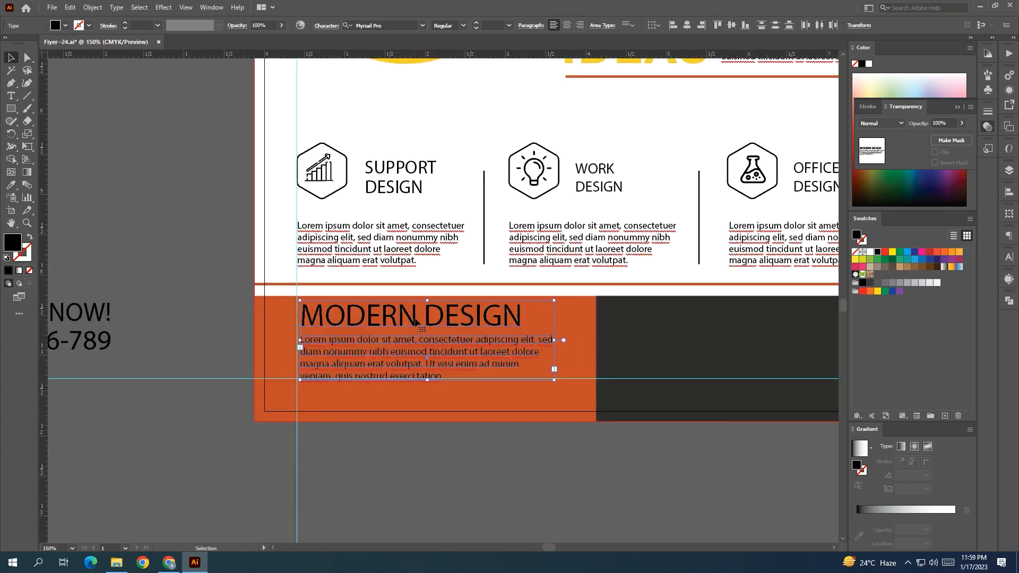
left_click_drag(553, 298, 527, 308)
left_click_drag(454, 326, 363, 419)
key("ctrl+shift+a")
Step: Apply the bold MISSION text style to MODERN DESIGN, scale it to fit, and fill the heading and paragraph white
left_click(432, 321)
scroll(438, 312, "down", 1)
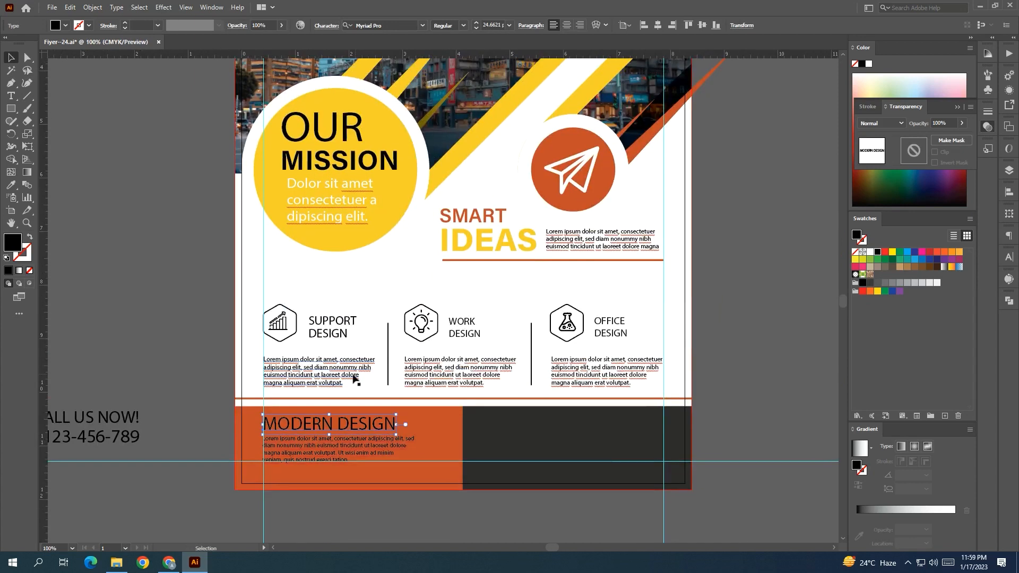
left_click(328, 158)
left_click(10, 57)
left_click_drag(496, 422, 366, 428)
left_click(353, 451, "shift")
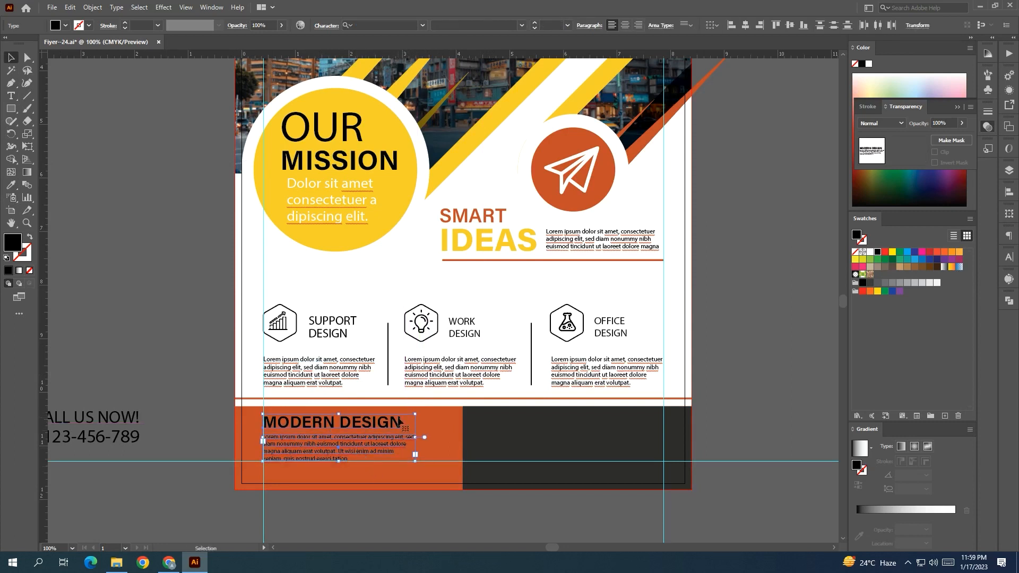
left_click(769, 316)
scroll(767, 318, "down", 1)
scroll(690, 340, "right", 1)
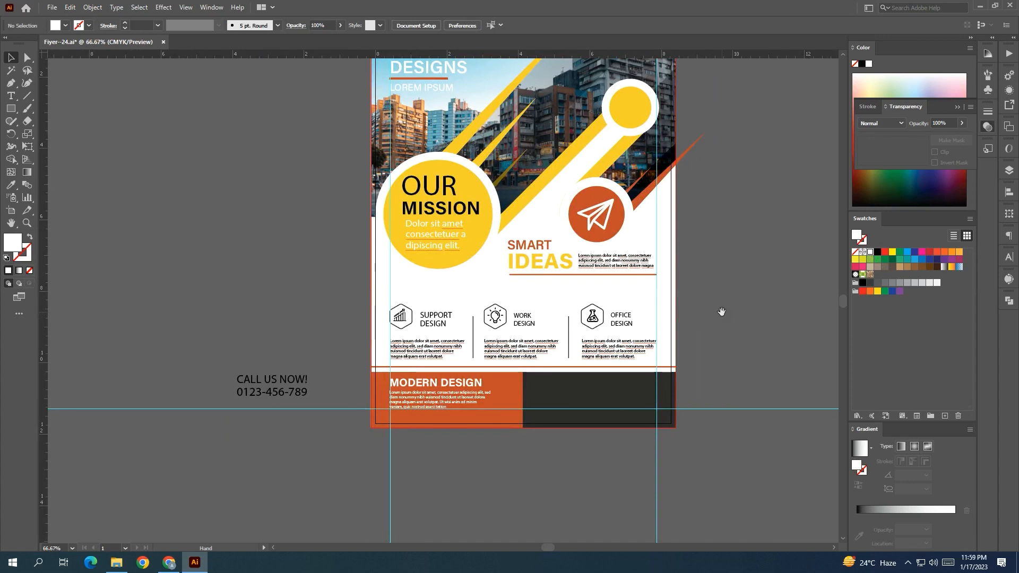
Step: Widen the text frame of the paragraph under MODERN DESIGN slightly
scroll(592, 366, "up", 1)
left_click(494, 409)
left_click_drag(498, 409, 519, 412)
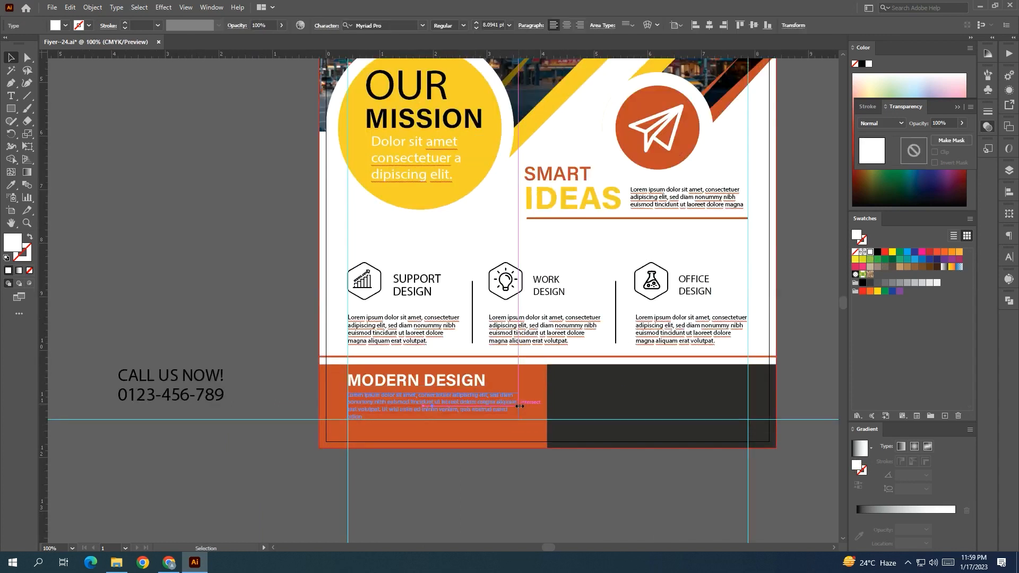
left_click(527, 468)
Step: Move CALL US NOW! and the phone number onto the dark footer half, bring them to the front and fill them white
left_click_drag(228, 408, 654, 401)
right_click(653, 401)
left_click(848, 342)
scroll(584, 371, "right", 2)
left_click_drag(532, 411, 581, 397)
left_click(870, 253)
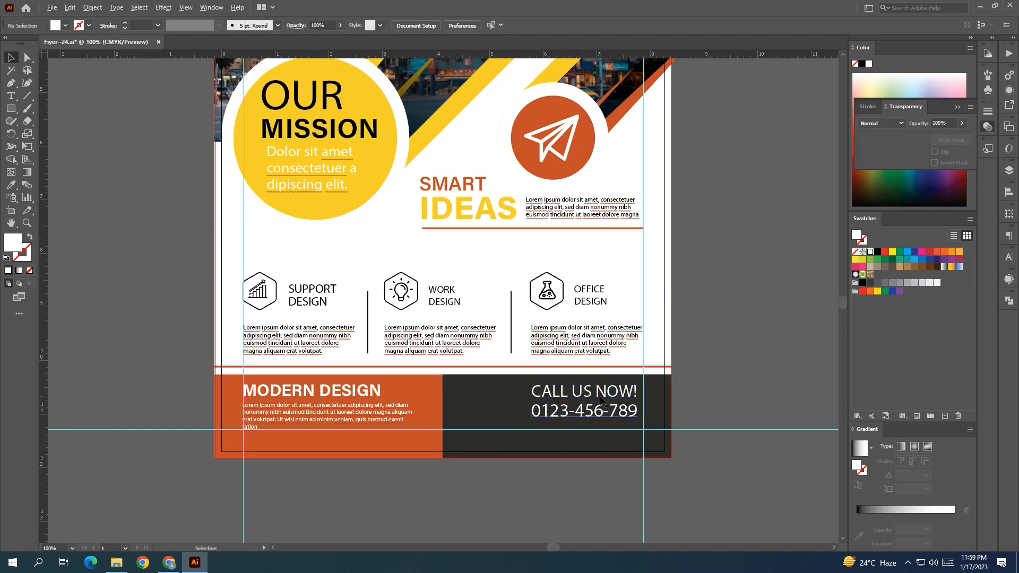
Step: Apply the MODERN DESIGN font to the CALL US NOW! text and phone number, with a lighter weight
key("ctrl+equal")
left_click(11, 186)
left_click(145, 390)
key("v")
left_click(536, 25)
left_click_drag(483, 57, 468, 56)
left_click(751, 383)
Step: Align CALL US NOW! to the margin guide, enlarge the phone number to the same width and lower it about 0.07 in
left_click(735, 407)
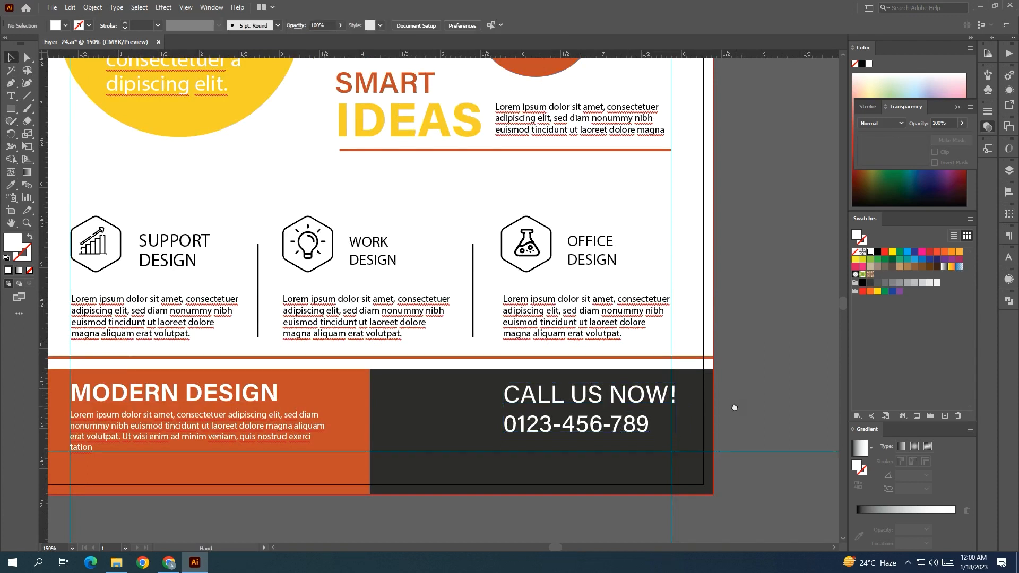
left_click_drag(734, 407, 731, 377)
left_click_drag(621, 376, 616, 375)
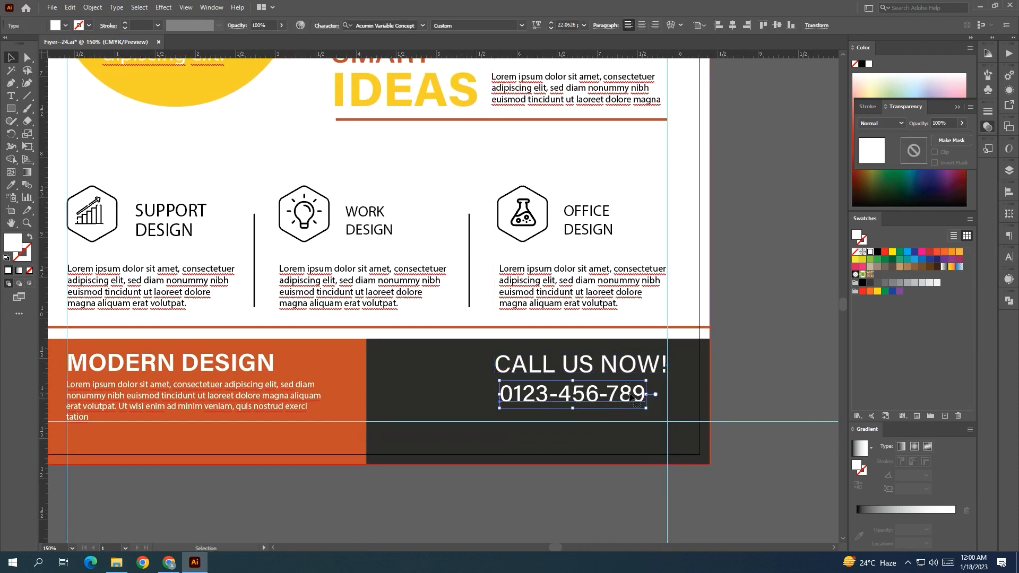
left_click(663, 395)
left_click_drag(667, 396, 667, 396)
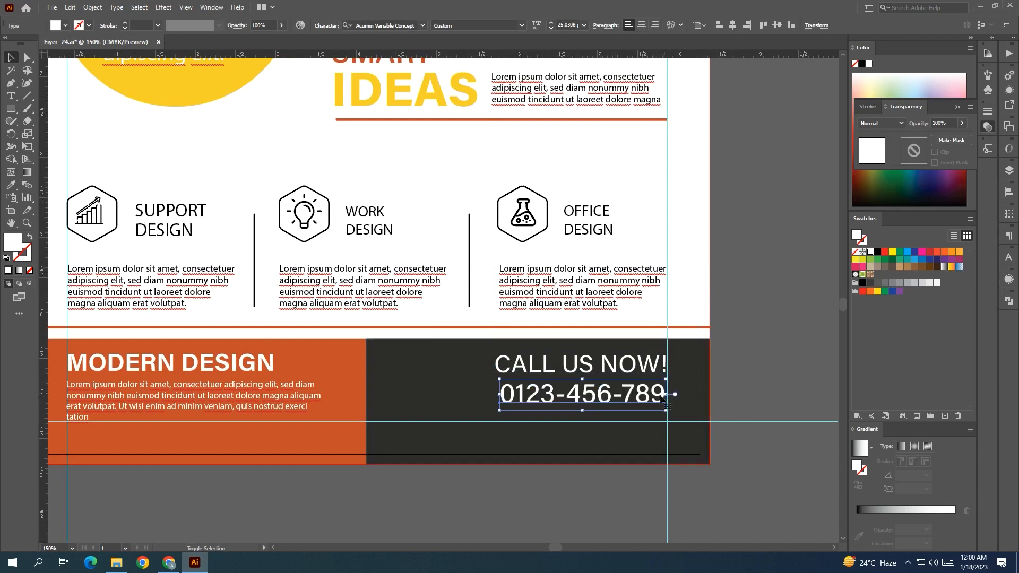
left_click_drag(504, 393, 504, 393)
left_click_drag(667, 395, 670, 395)
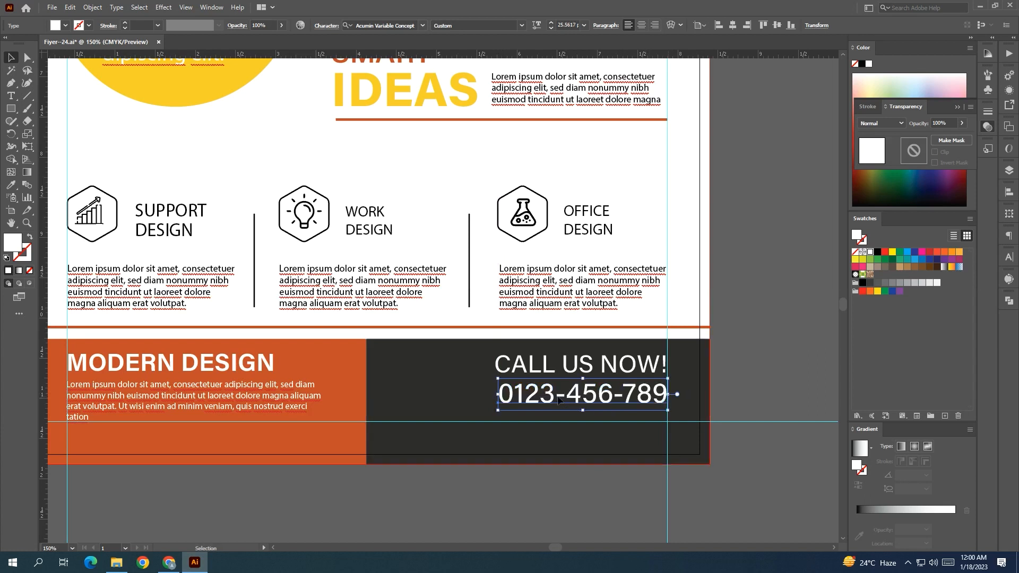
left_click_drag(498, 396, 495, 396)
left_click_drag(595, 398, 565, 404)
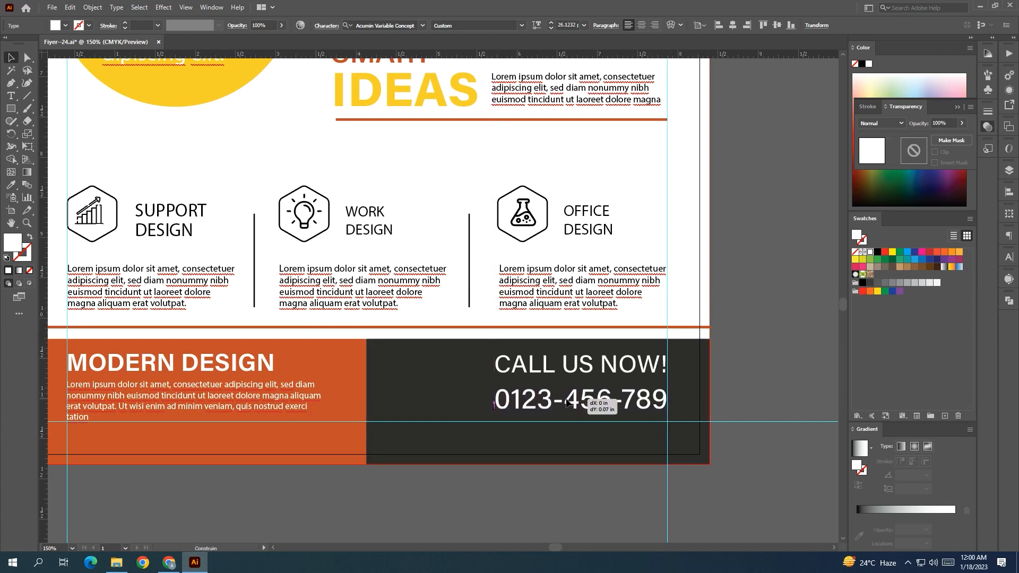
Step: Recolour the phone number in the dark footer with the yellow of the OUR MISSION circle
left_click(11, 185)
left_click(239, 77)
left_click(11, 57)
left_click(741, 347)
Step: Draw a horizontal line between CALL US NOW! and the phone number, spanning the text width, with a white stroke and no fill
left_click(11, 82)
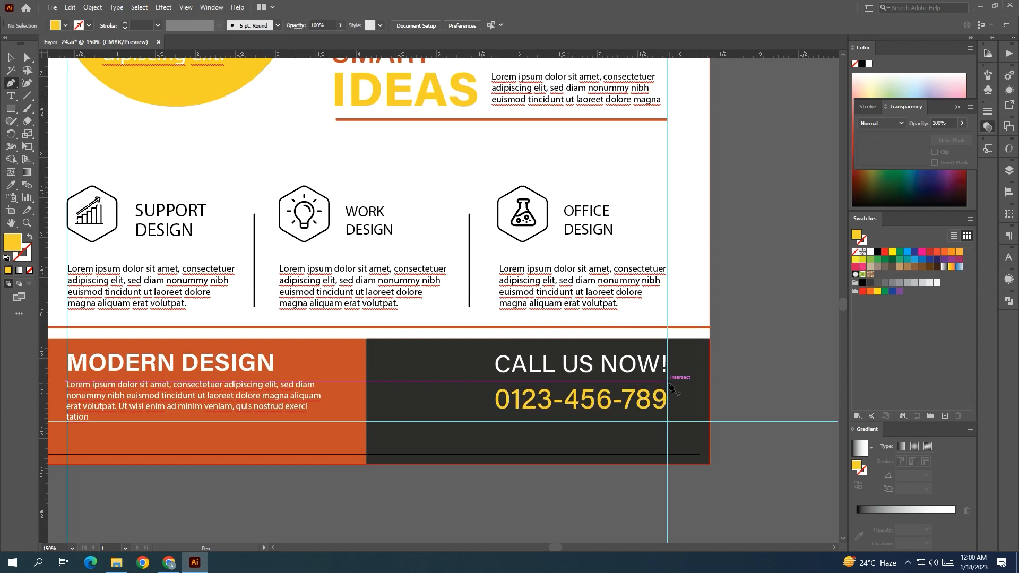
left_click(667, 381)
left_click(494, 381)
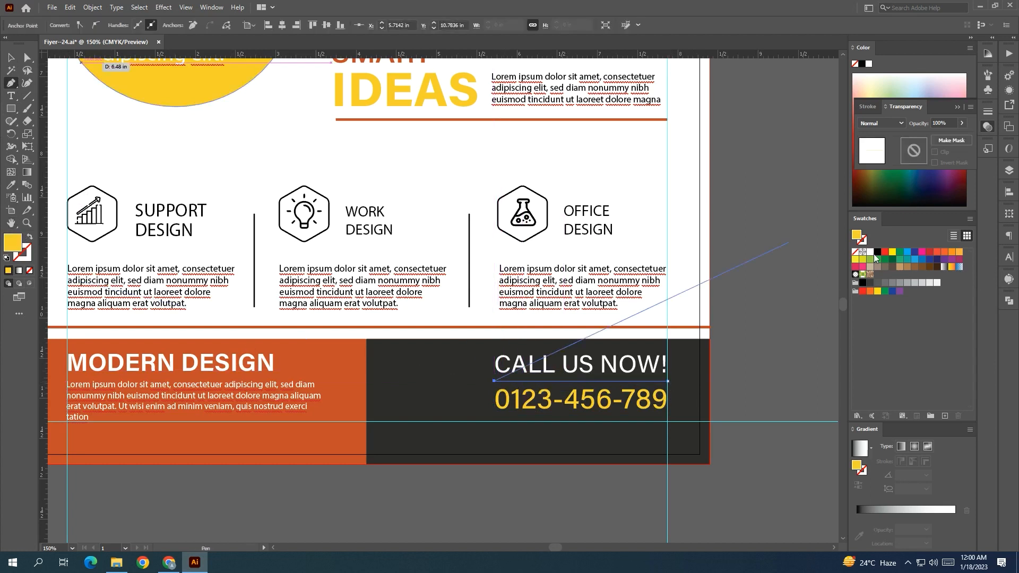
left_click(870, 253)
left_click(28, 239)
left_click(11, 57)
left_click(766, 360)
scroll(766, 360, "down", 1)
left_click_drag(766, 360, 747, 380)
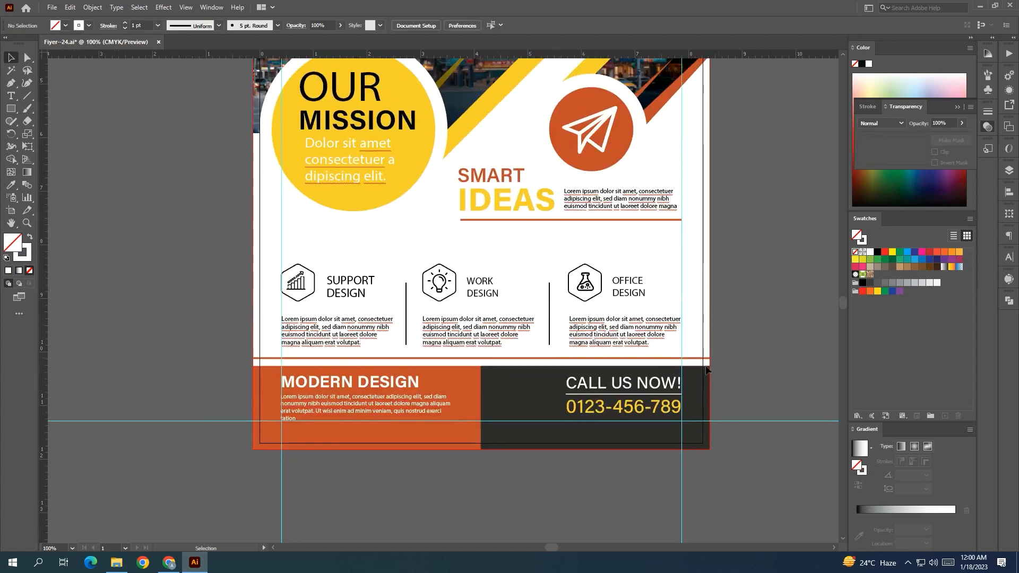
Step: Make the phone number's variable font slightly heavier
left_click(645, 409)
left_click(537, 25)
left_click_drag(463, 55, 473, 56)
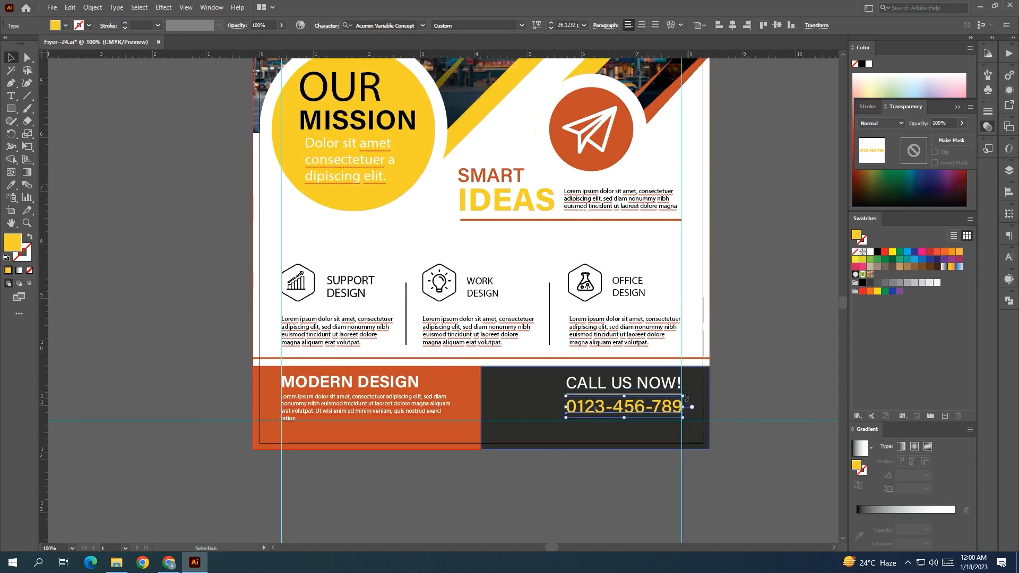
left_click(754, 376)
scroll(753, 373, "down", 3)
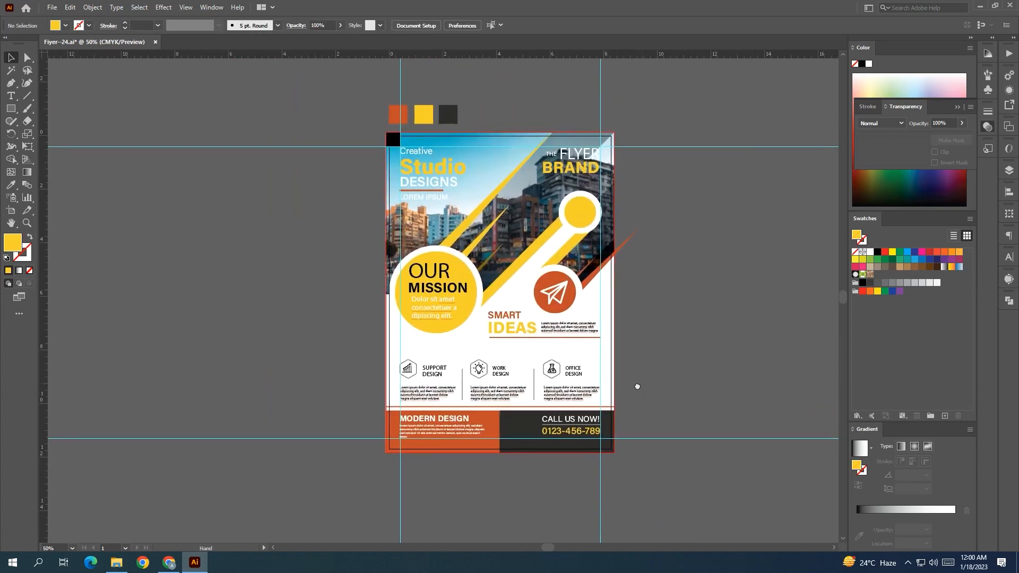
scroll(641, 403, "up", 1)
scroll(641, 402, "down", 1)
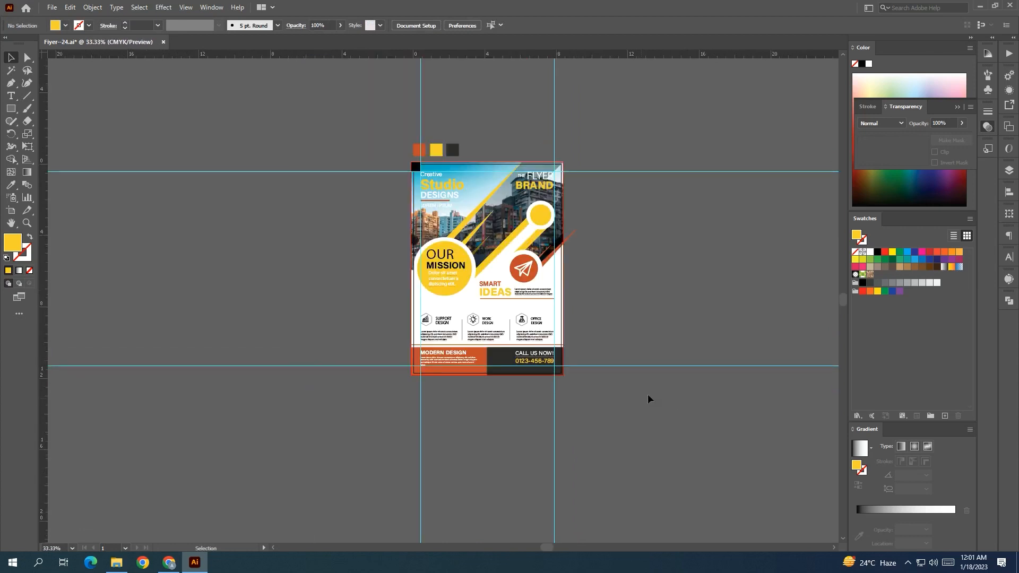
Step: Bring the QR code image from the far pasteboard to just below the flyer
scroll(655, 302, "down", 1)
scroll(666, 390, "down", 10)
left_click_drag(504, 403, 477, 127)
scroll(644, 281, "up", 5)
left_click_drag(539, 507, 566, 145)
scroll(618, 302, "up", 3)
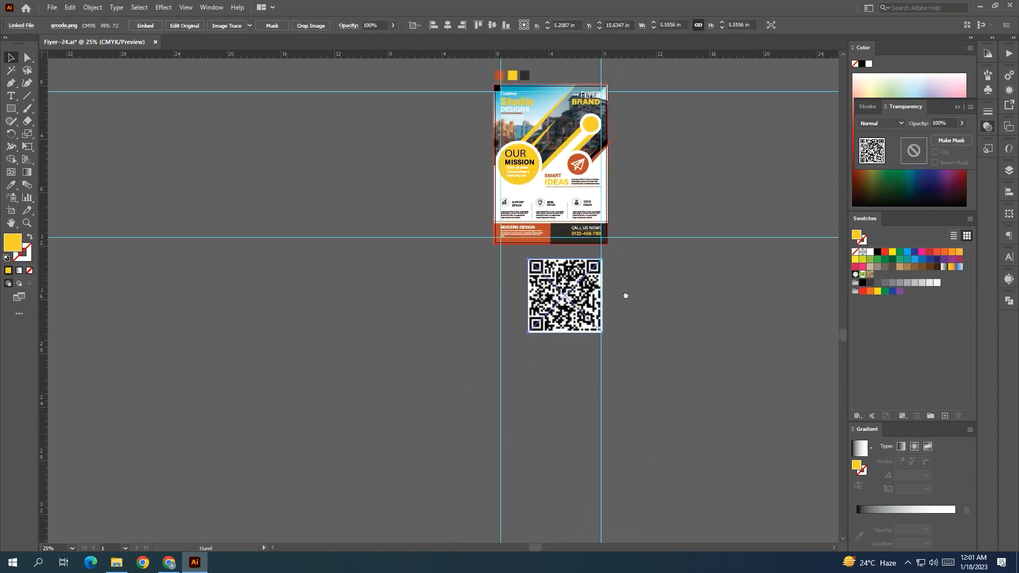
Step: Shrink the QR code to about 0.63 in square and place it in the dark footer beside the CALL US NOW! text
scroll(614, 311, "up", 2)
scroll(566, 366, "up", 1)
left_click_drag(540, 406, 415, 148)
left_click_drag(218, 205, 481, 220)
left_click(511, 291)
scroll(507, 254, "up", 1)
mouse_move(499, 273)
left_mouse_down()
mouse_move(503, 340)
mouse_move(497, 260)
left_mouse_up()
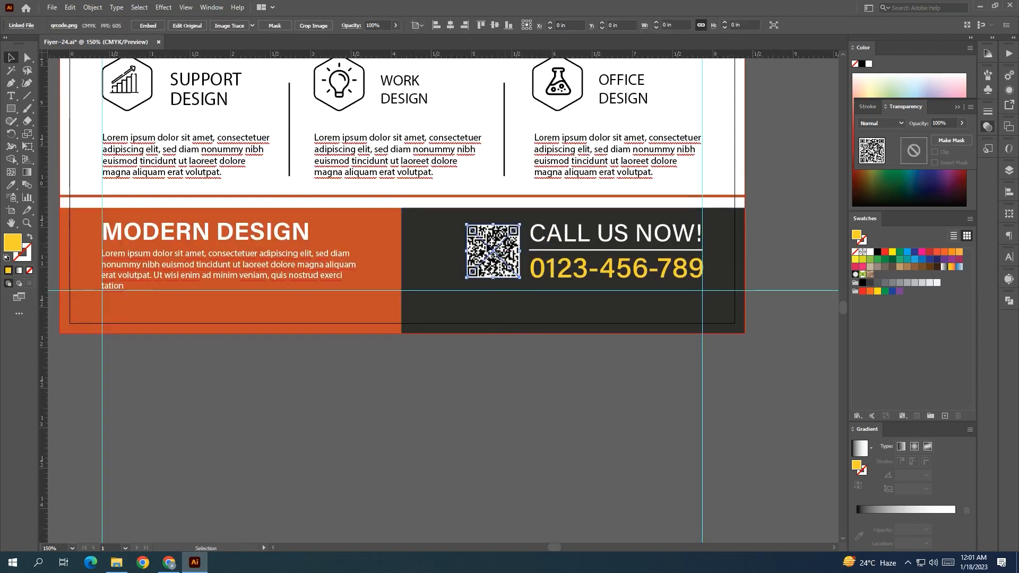
left_click_drag(467, 225, 469, 227)
key("Up")
key("Left")
left_click(460, 392)
Step: Draw a yellow square of about 0.72 in over the QR code and shift it just below the code
left_click(9, 110)
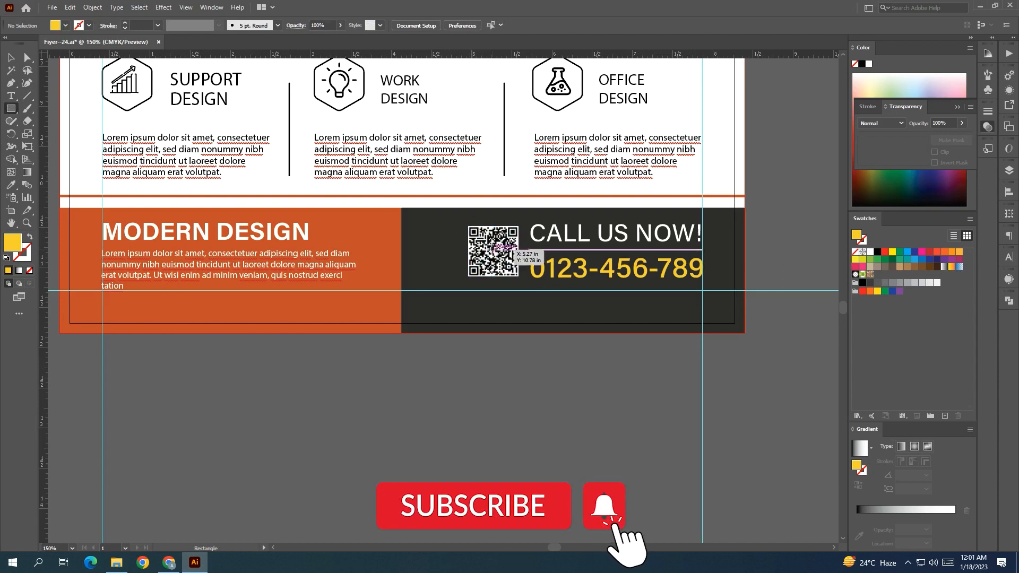
left_click_drag(464, 221, 522, 278)
key("v")
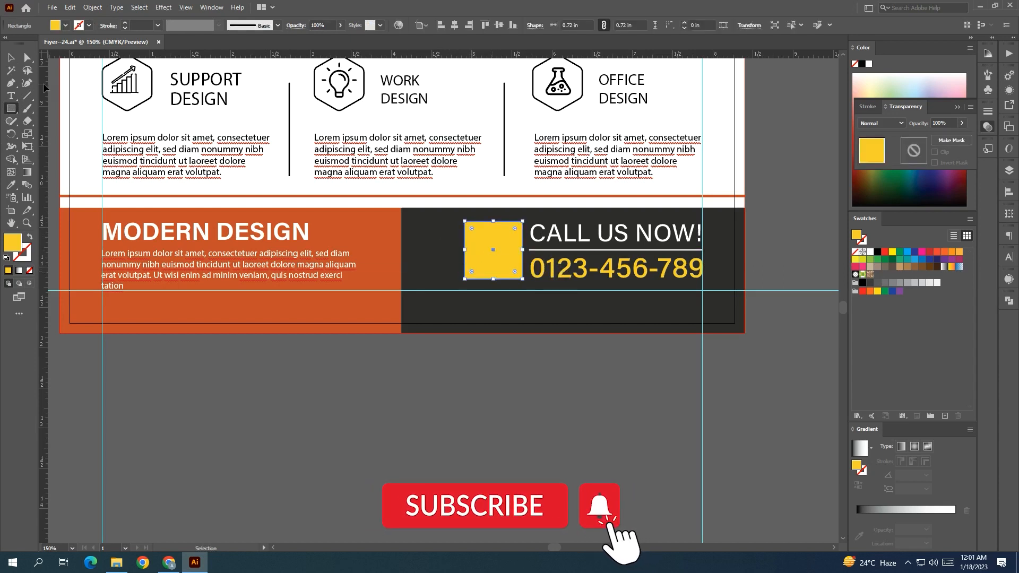
left_click(387, 393)
left_click_drag(483, 264, 493, 347)
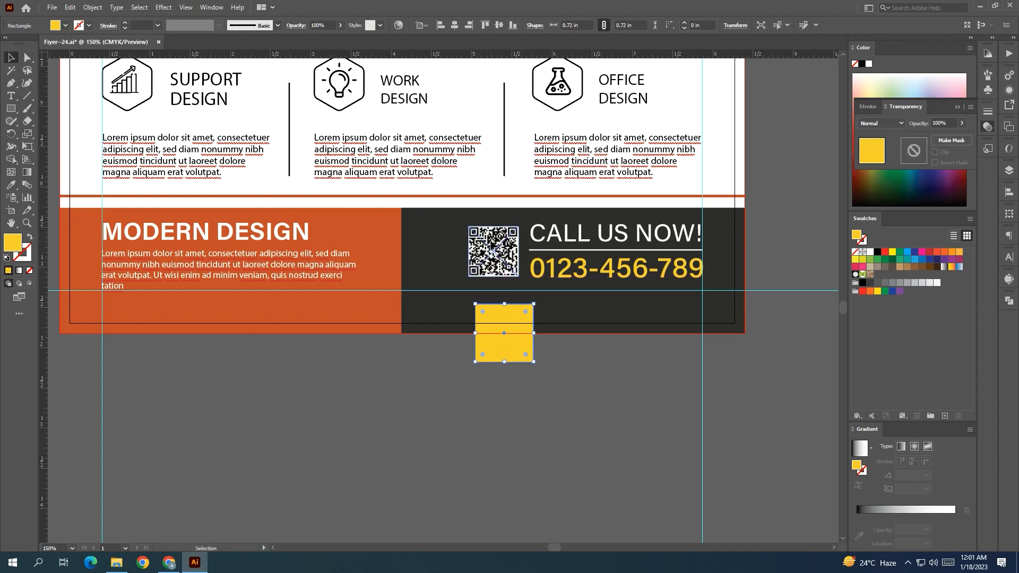
Step: Bring the QR code to the front and centre the yellow square and the code on each other both ways in the footer
right_click(491, 242)
mouse_move(560, 345)
left_click(628, 342)
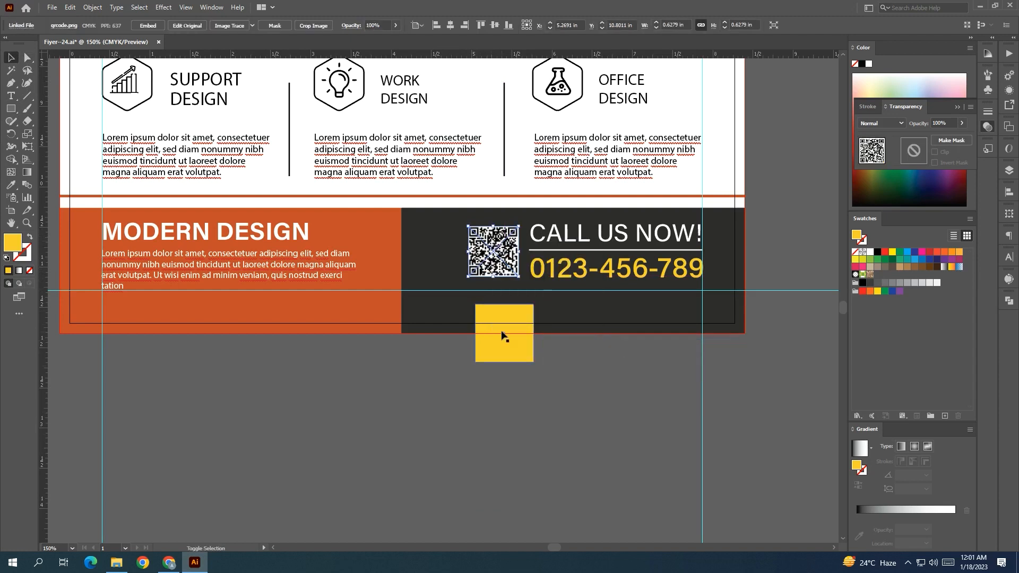
left_click(501, 333, "shift")
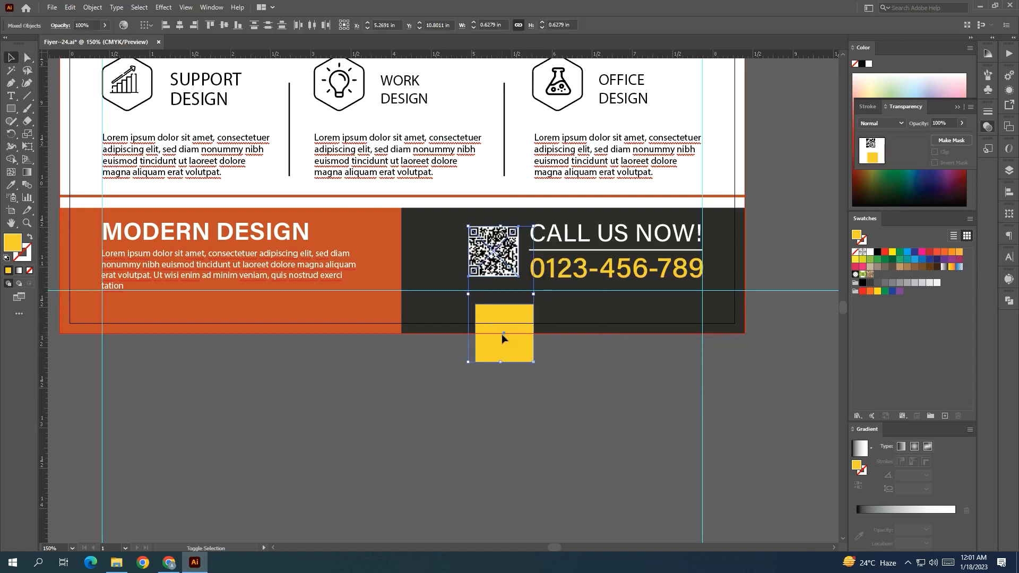
left_click(179, 25)
left_click(224, 24)
left_click(422, 473)
left_click(492, 260)
left_click(142, 26)
left_click(380, 370)
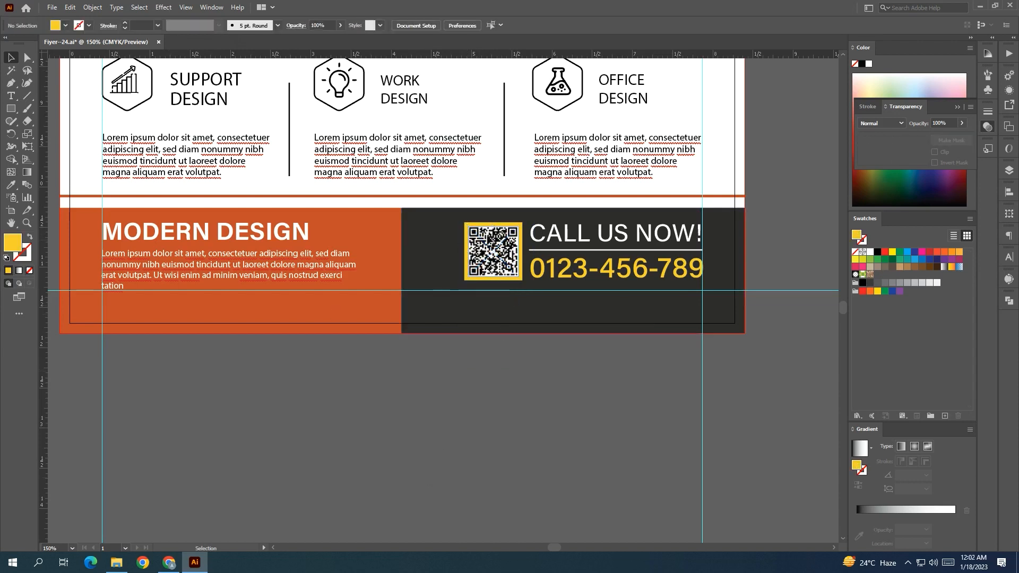
Step: Fill the square behind the QR code white
left_click(493, 224)
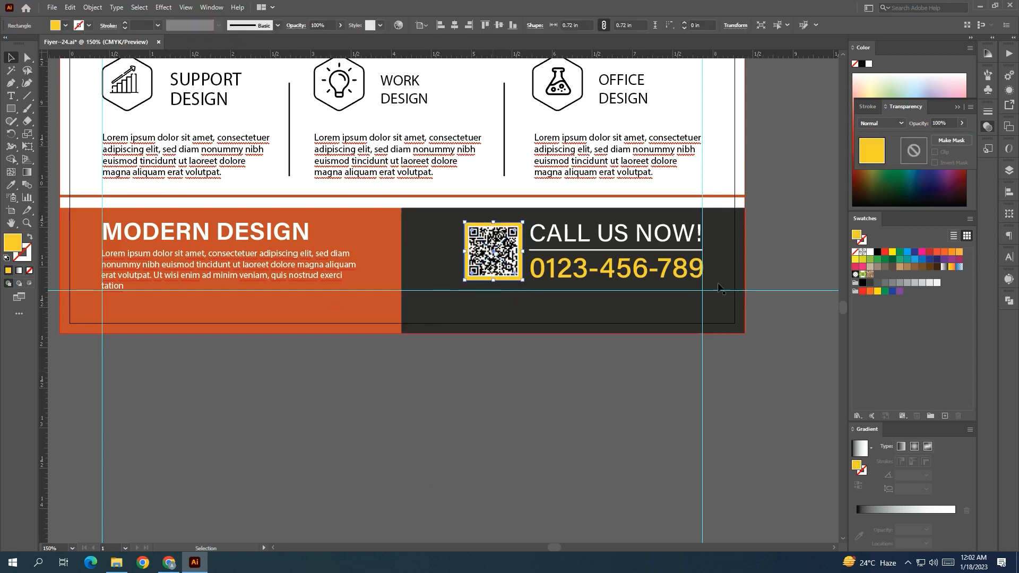
left_click(869, 252)
left_click(561, 399)
Step: Delete the black square at the flyer's corner and all the margin guides
scroll(562, 399, "down", 2)
left_click_drag(580, 411, 562, 535)
scroll(654, 401, "down", 1)
left_click_drag(657, 388, 615, 384)
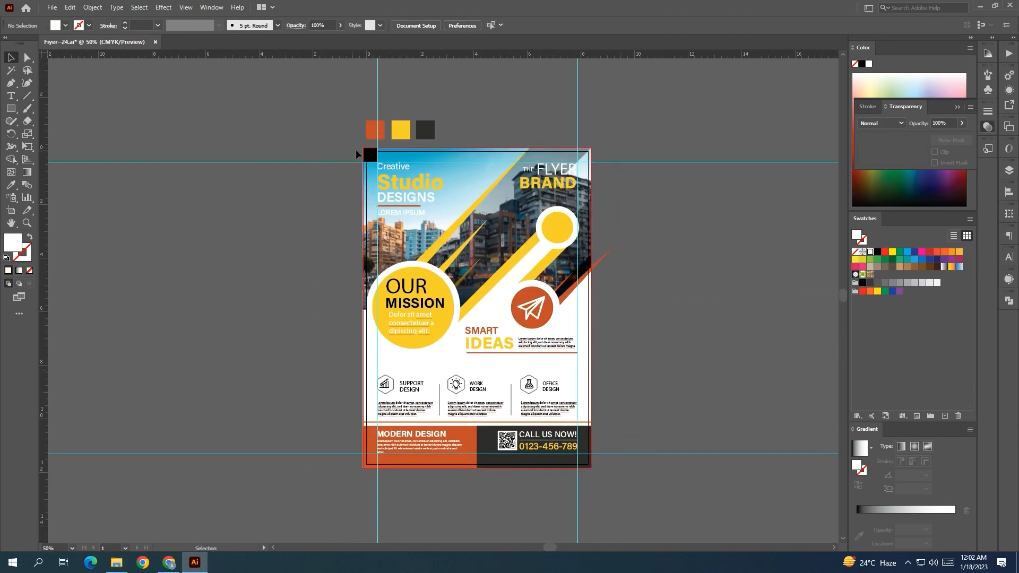
left_click(373, 157)
key("Delete")
left_click_drag(647, 137, 710, 493)
key("Delete")
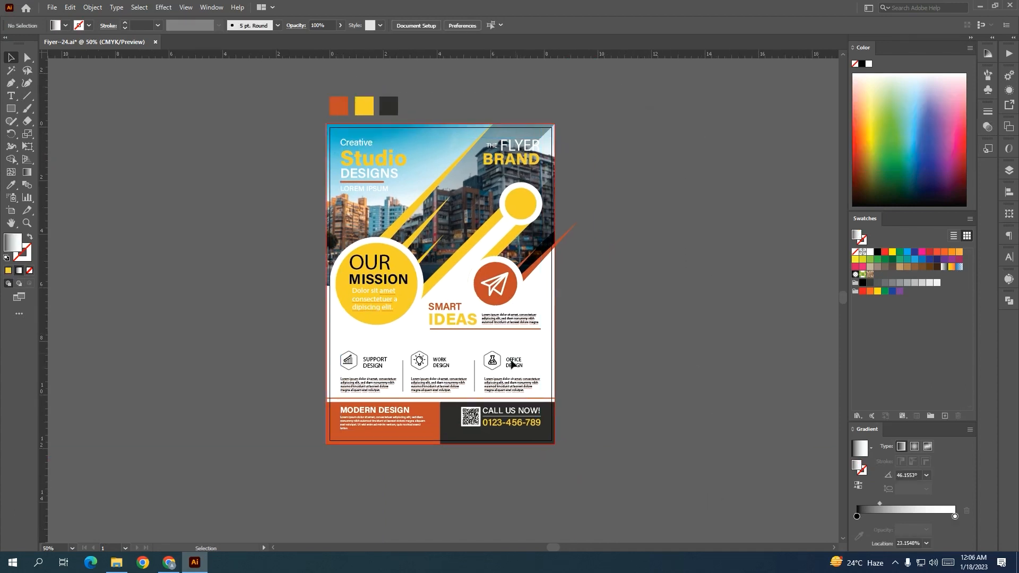
Step: Move the three icon columns with their headings, paragraphs and divider lines up about 0.35 in, leaving the background unselected
left_click(469, 363)
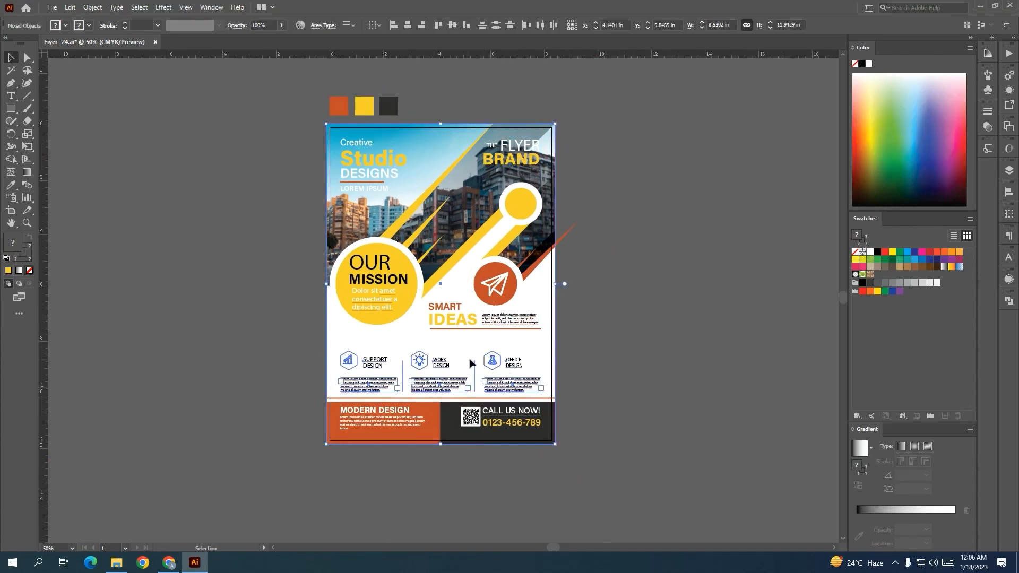
left_click(338, 342, "shift")
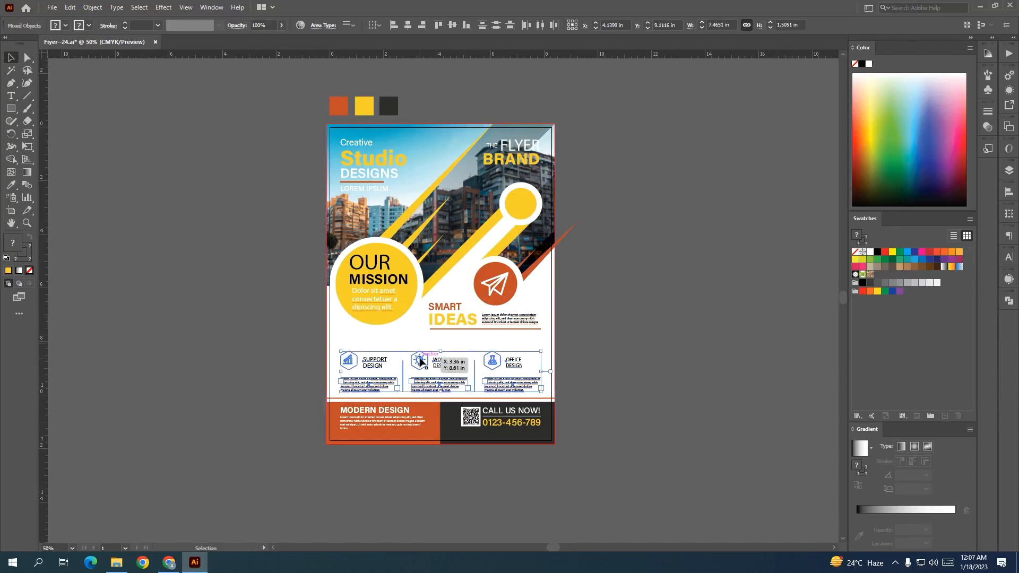
left_click_drag(419, 361, 420, 352)
key("Down")
key("Down")
key("Down")
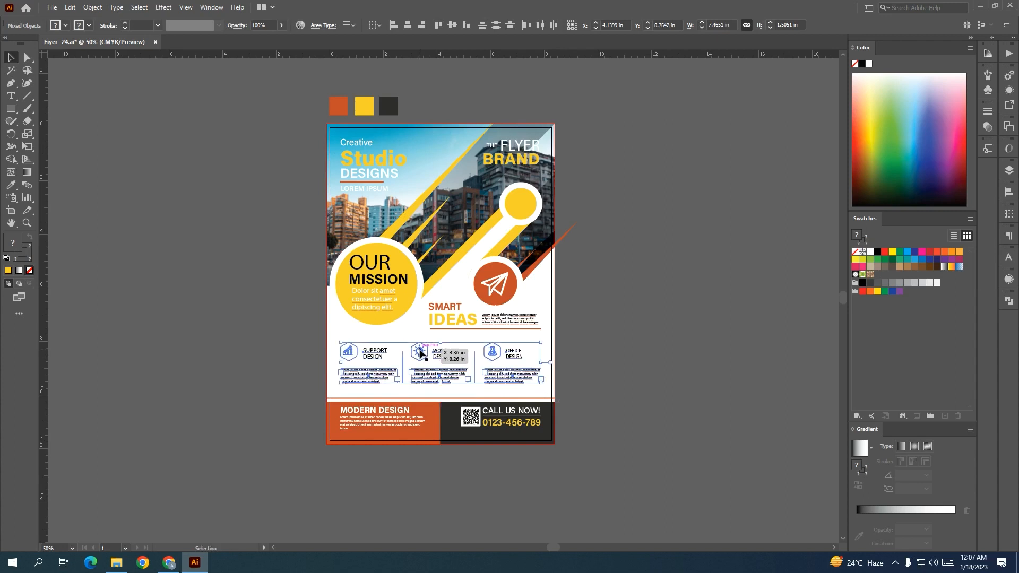
Step: Nudge the SMART IDEAS heading, its paragraph and underline down slightly, and enlarge them together to about 4.45 in wide
left_click_drag(556, 334, 415, 306)
left_click(506, 258, "shift")
left_click(416, 304, "shift")
left_click(327, 327, "shift")
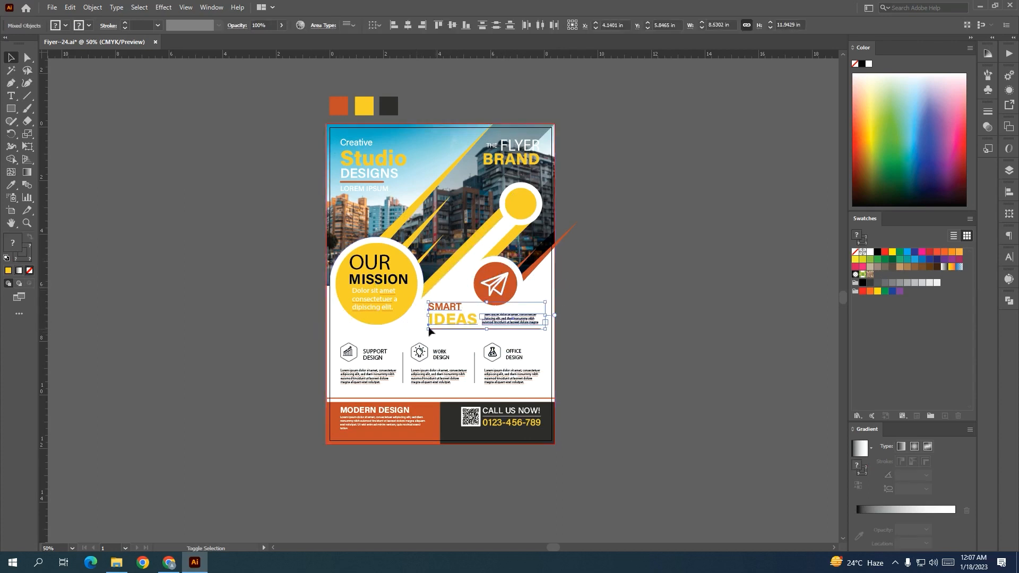
key("Down")
key("Down")
key("Down")
key("Down")
scroll(444, 314, "up", 1)
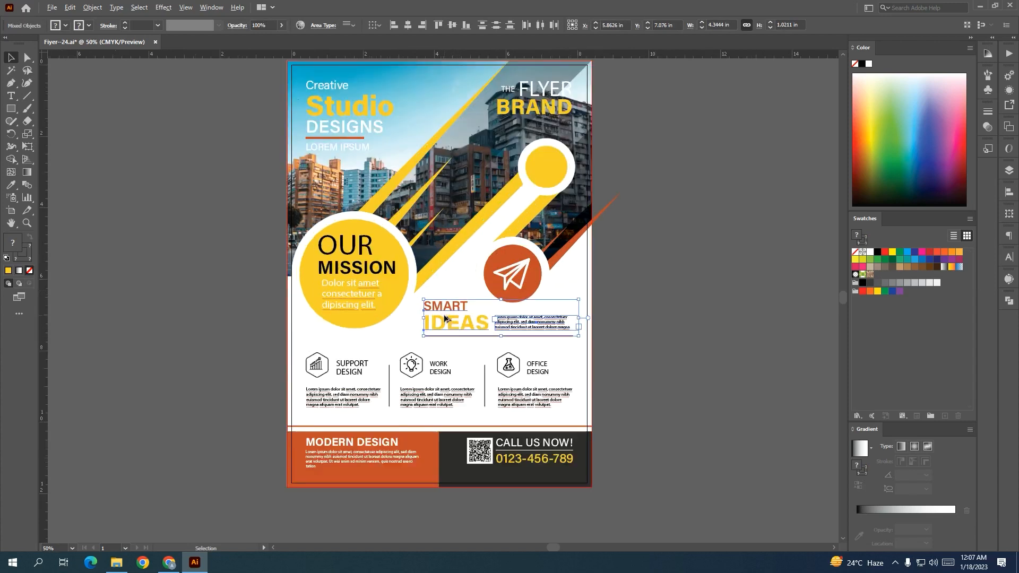
left_click_drag(426, 318, 422, 319)
left_click(680, 320)
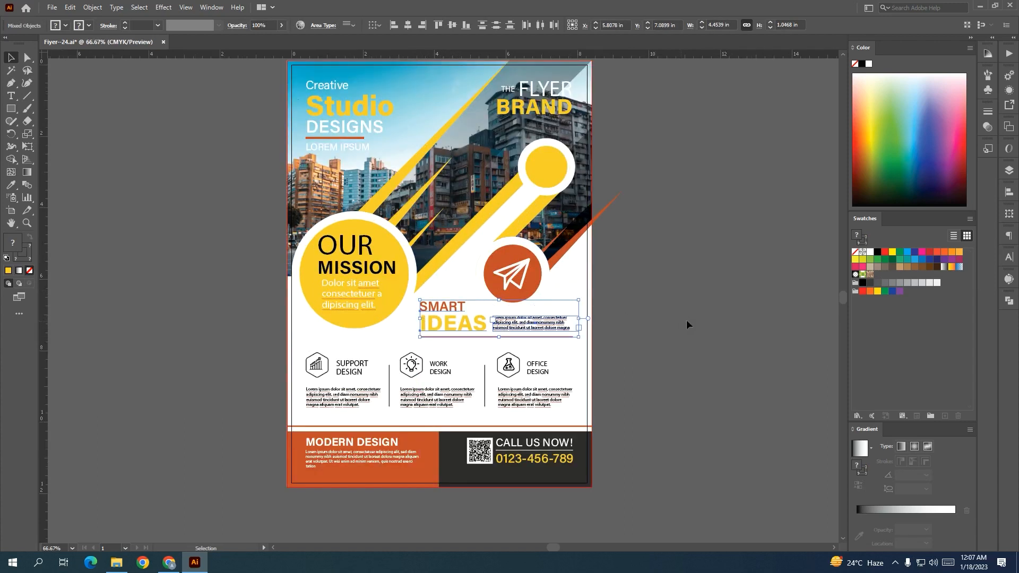
Step: Select all the flyer artwork and make a clipping mask that trims it to the flyer's outline
scroll(695, 317, "down", 1)
left_click_drag(712, 313, 645, 330)
left_click_drag(589, 478, 309, 151)
right_click(372, 223)
left_click(445, 330)
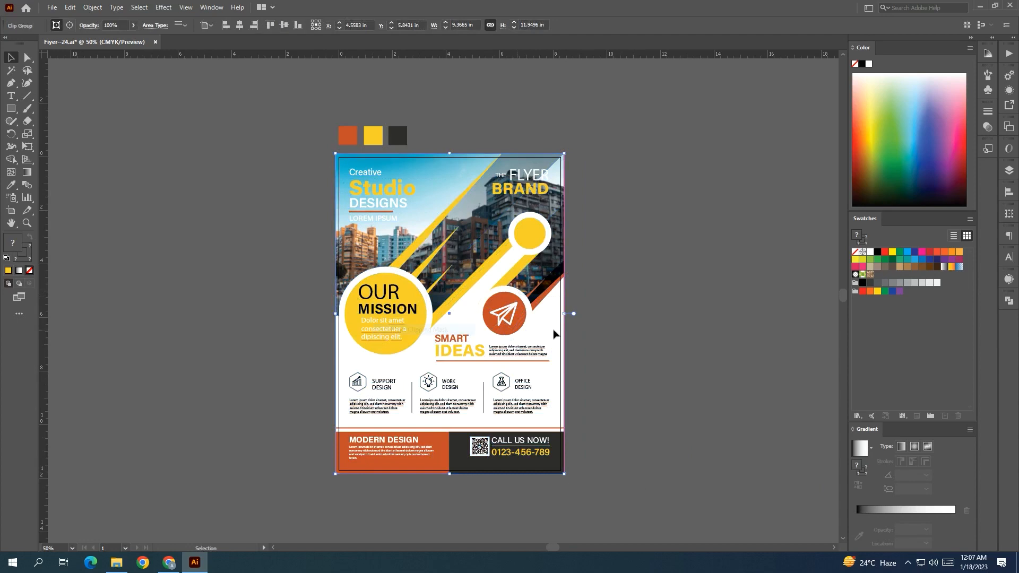
left_click(654, 319)
left_click_drag(653, 317, 641, 311)
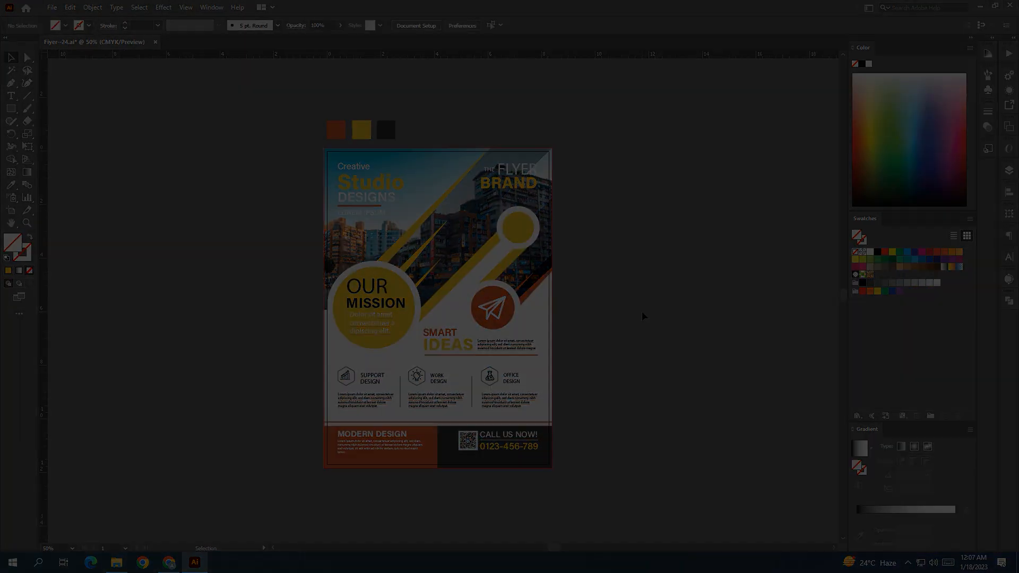